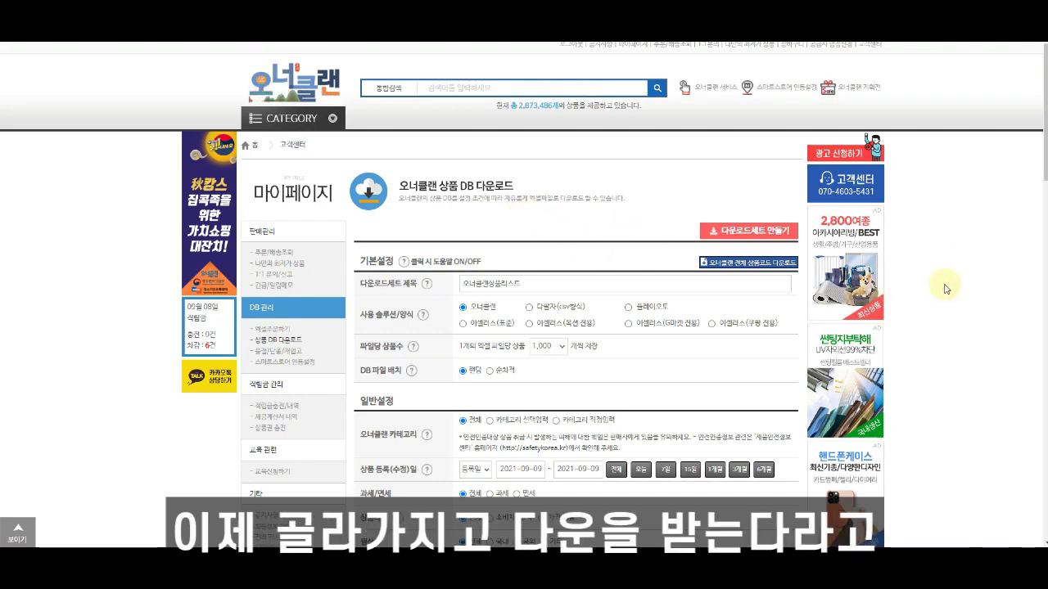
Choose 플레이오토 as the solution format for the product DB download set
{"action": "scroll", "coordinate": [727, 303], "scroll_direction": "down", "scroll_amount": 2}
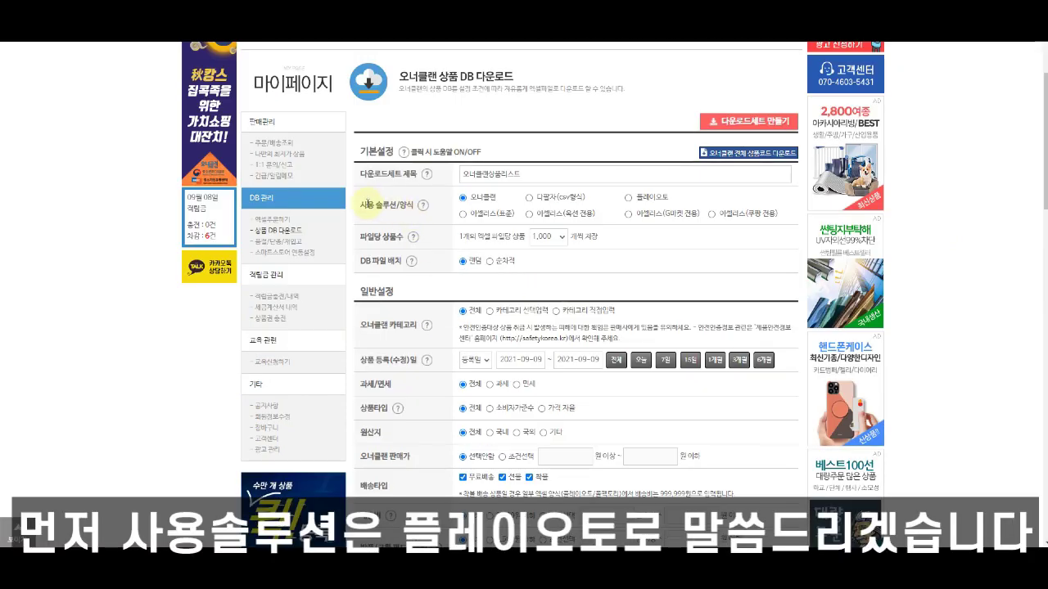
{"action": "left_click", "coordinate": [630, 199]}
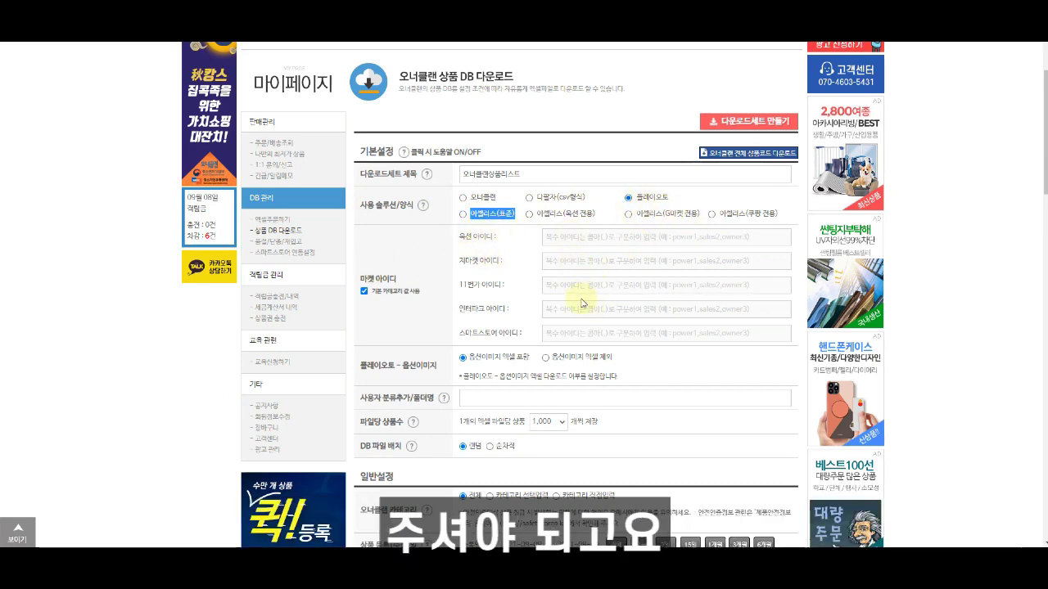
{"action": "left_click", "coordinate": [463, 214]}
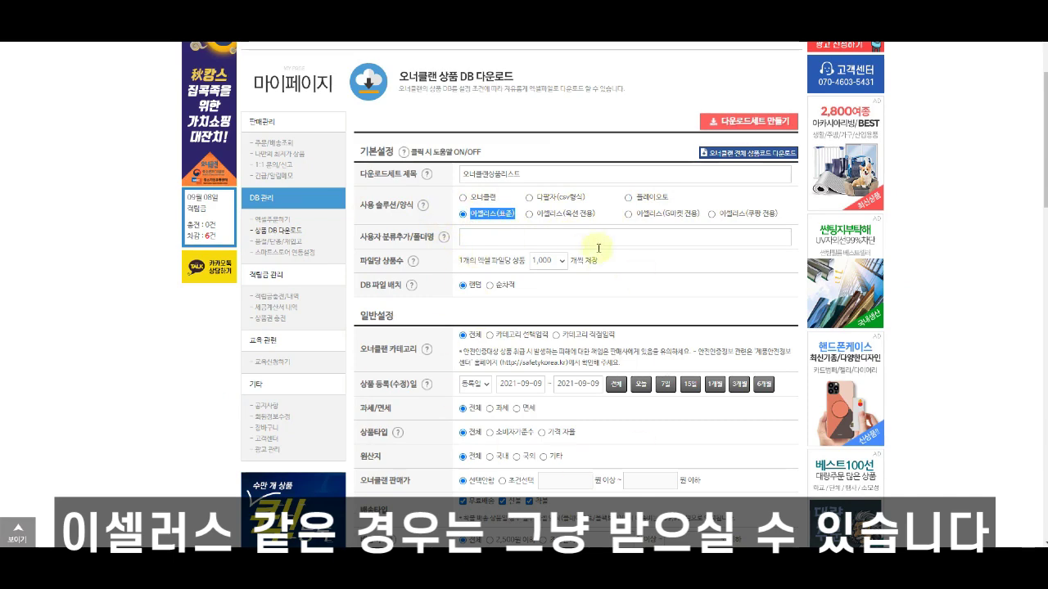
{"action": "left_click", "coordinate": [639, 198]}
{"action": "scroll", "coordinate": [545, 206], "scroll_direction": "down", "scroll_amount": 1}
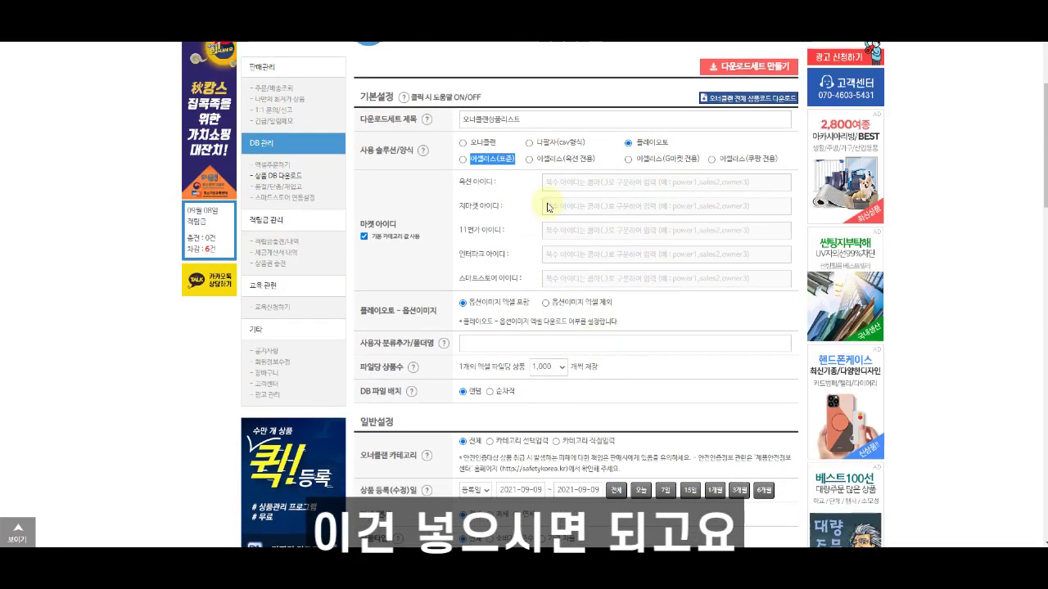
Set the number of products per Excel file to 5,000
{"action": "scroll", "coordinate": [589, 261], "scroll_direction": "down", "scroll_amount": 2}
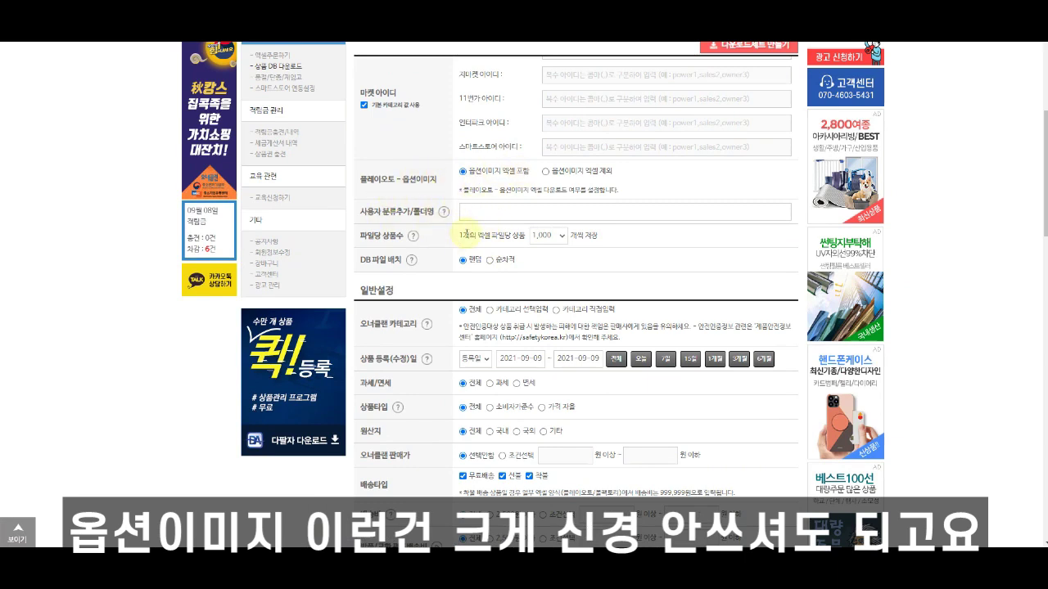
{"action": "left_click", "coordinate": [556, 235]}
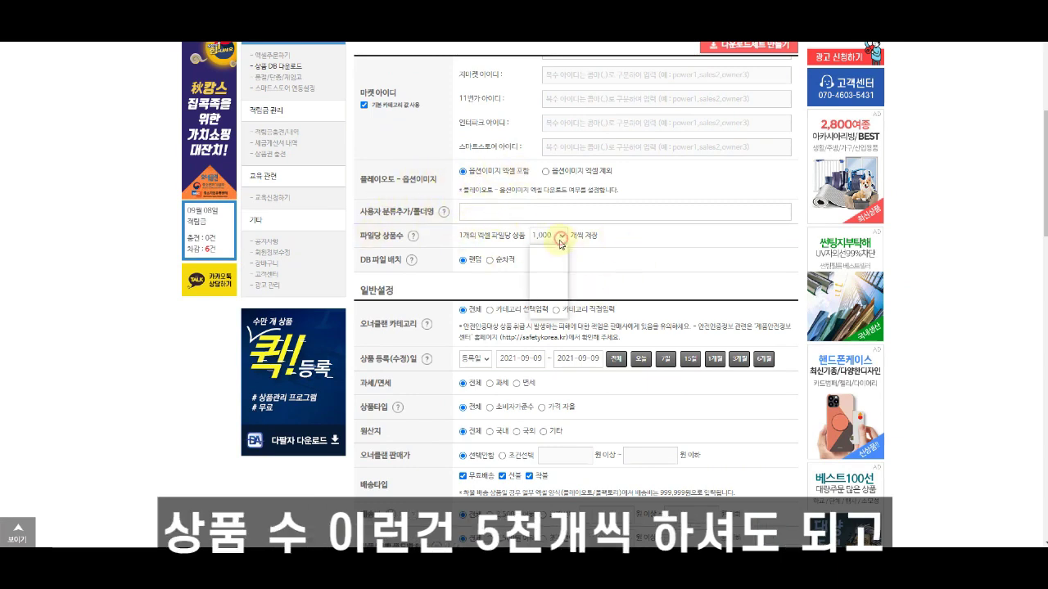
{"action": "left_click", "coordinate": [555, 294]}
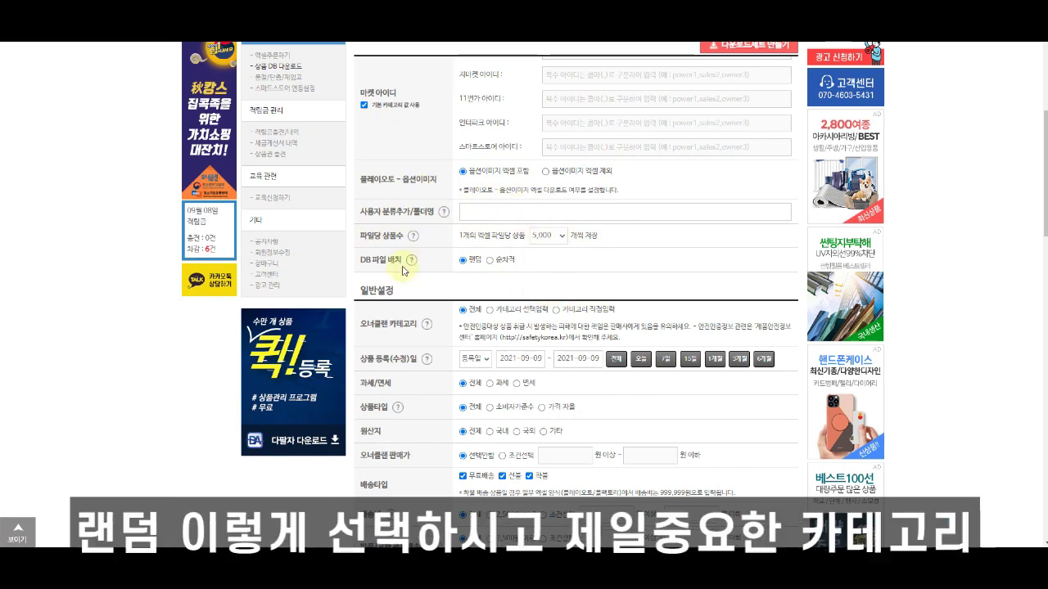
Switch the 오너클랜 category filter to 카테고리 선택입력 and keep only 스포츠/레저 selected
{"action": "scroll", "coordinate": [547, 357], "scroll_direction": "down", "scroll_amount": 2}
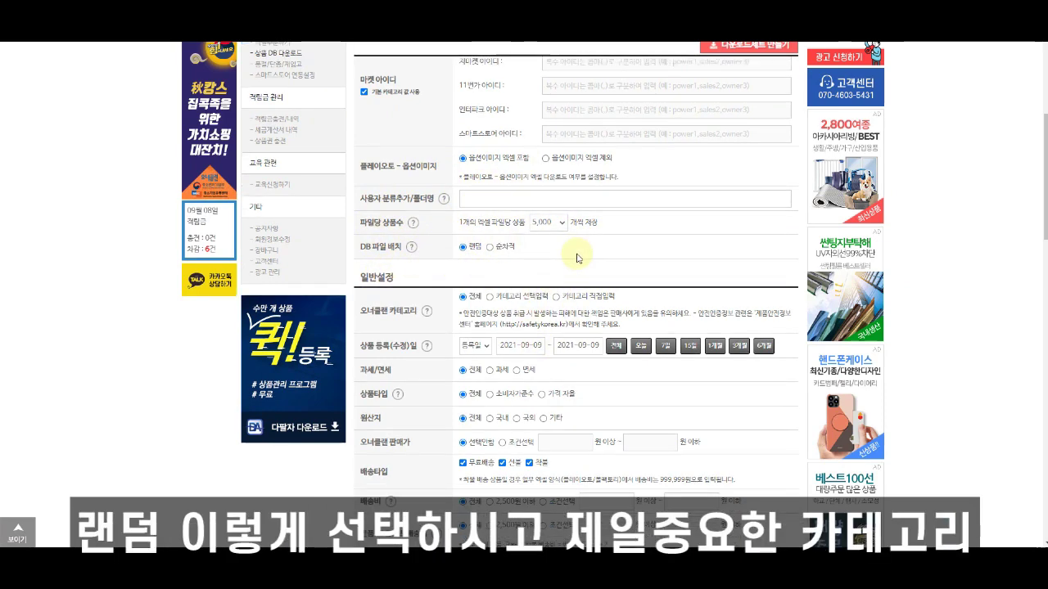
{"action": "left_click", "coordinate": [489, 200]}
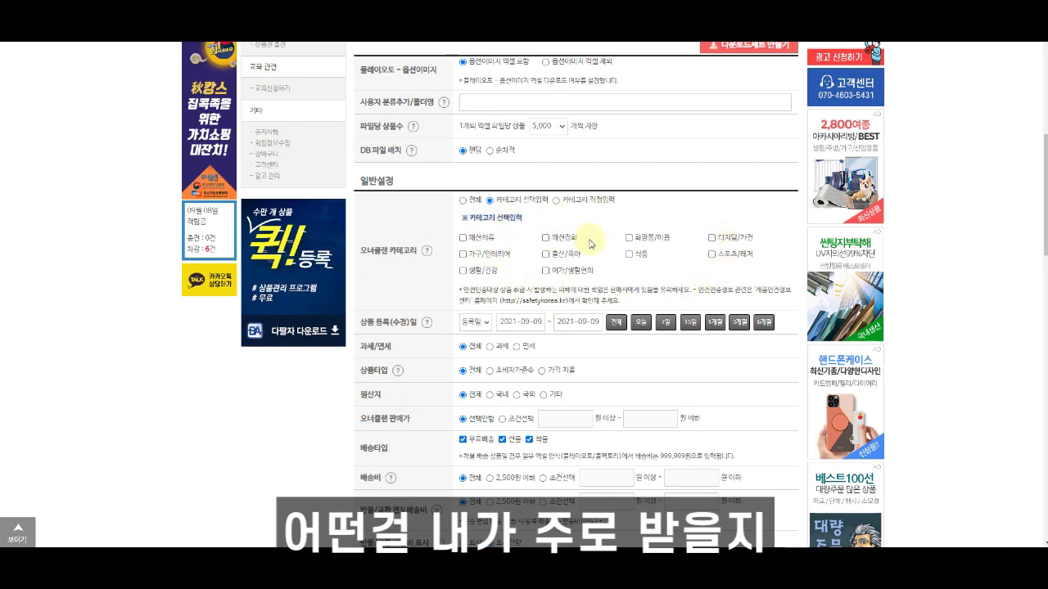
{"action": "left_click_drag", "start_coordinate": [445, 224], "coordinate": [720, 289]}
{"action": "left_click_drag", "start_coordinate": [775, 268], "coordinate": [465, 203]}
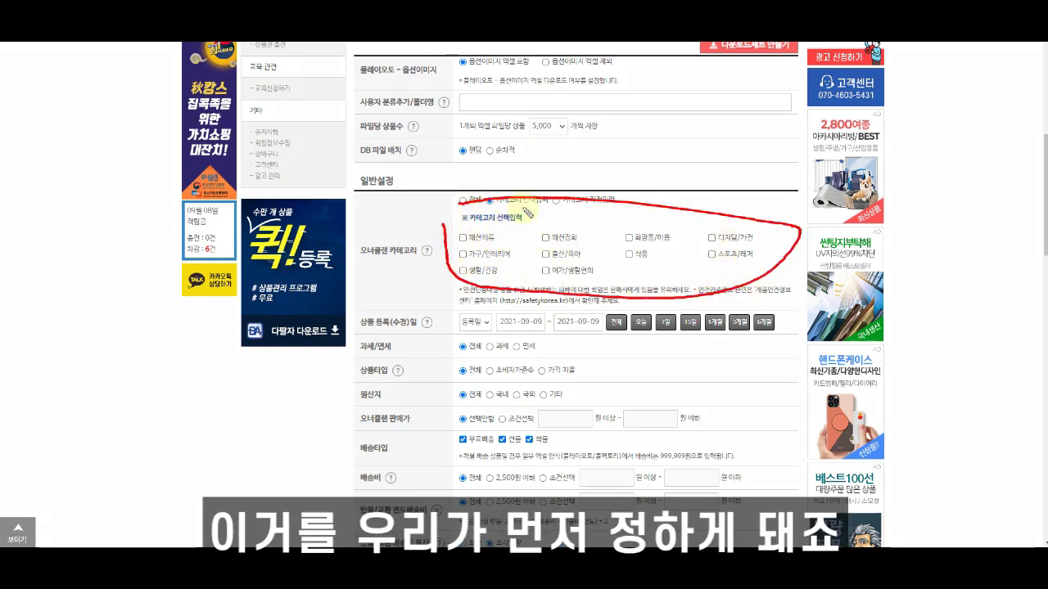
{"action": "key", "text": "Escape"}
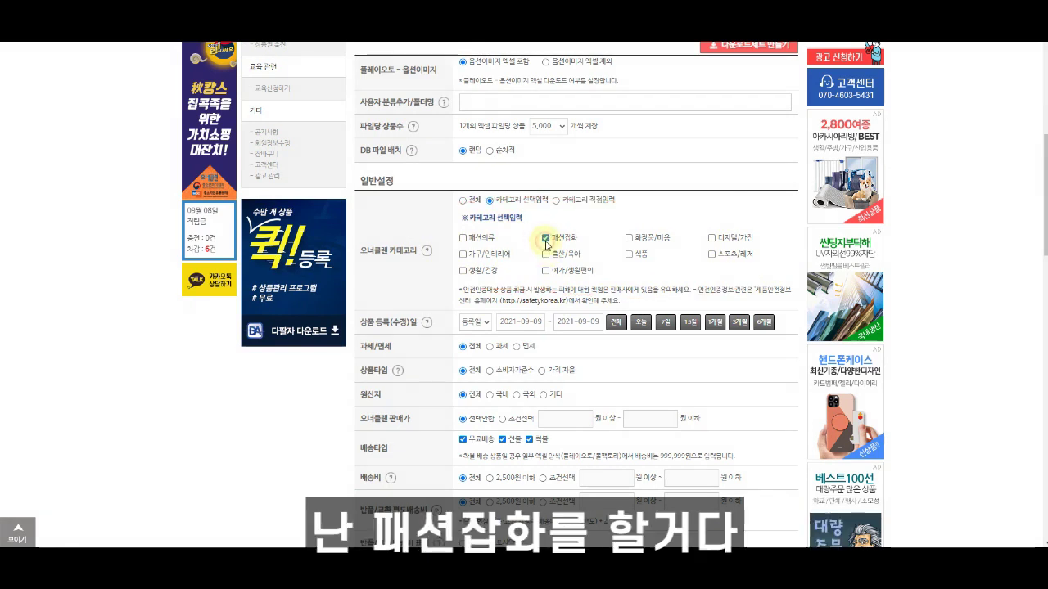
{"action": "left_click", "coordinate": [712, 254]}
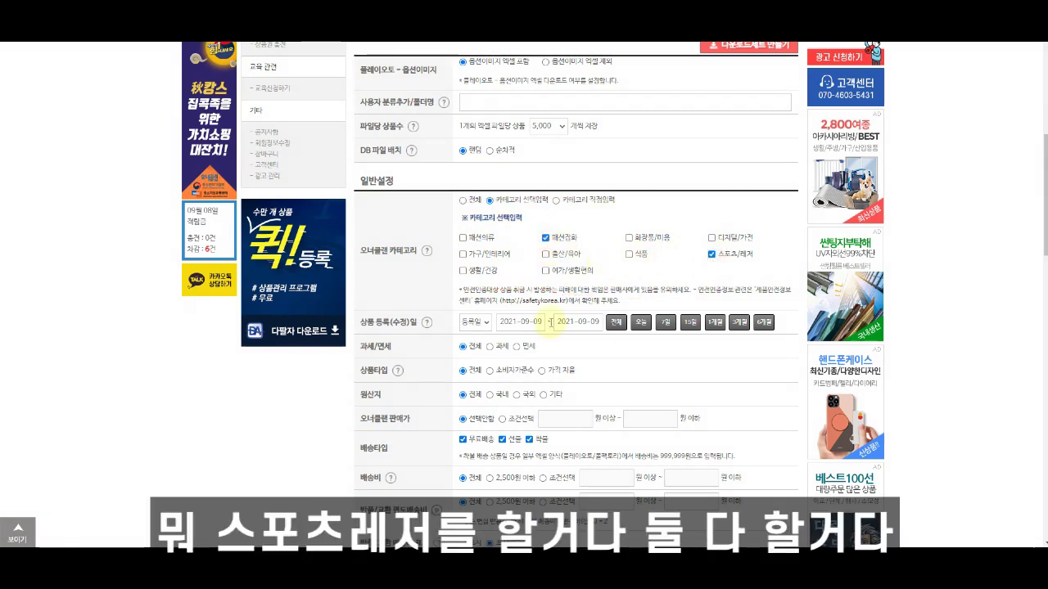
{"action": "left_click", "coordinate": [546, 238]}
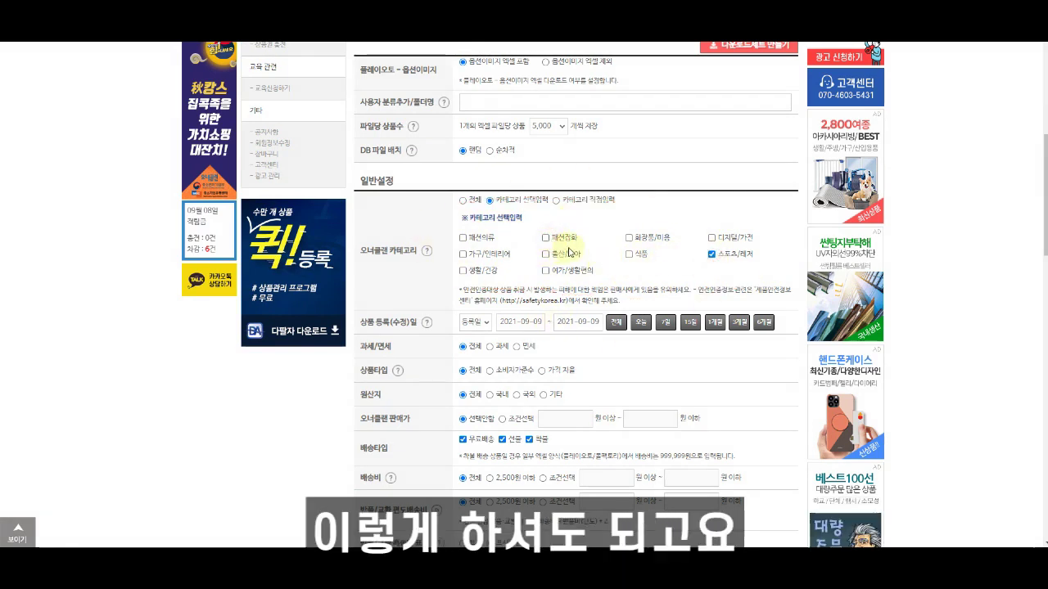
Set the product registration date range to the whole period (전체), from 2007-01-01 to 2021-09-09
{"action": "scroll", "coordinate": [524, 270], "scroll_direction": "down", "scroll_amount": 1}
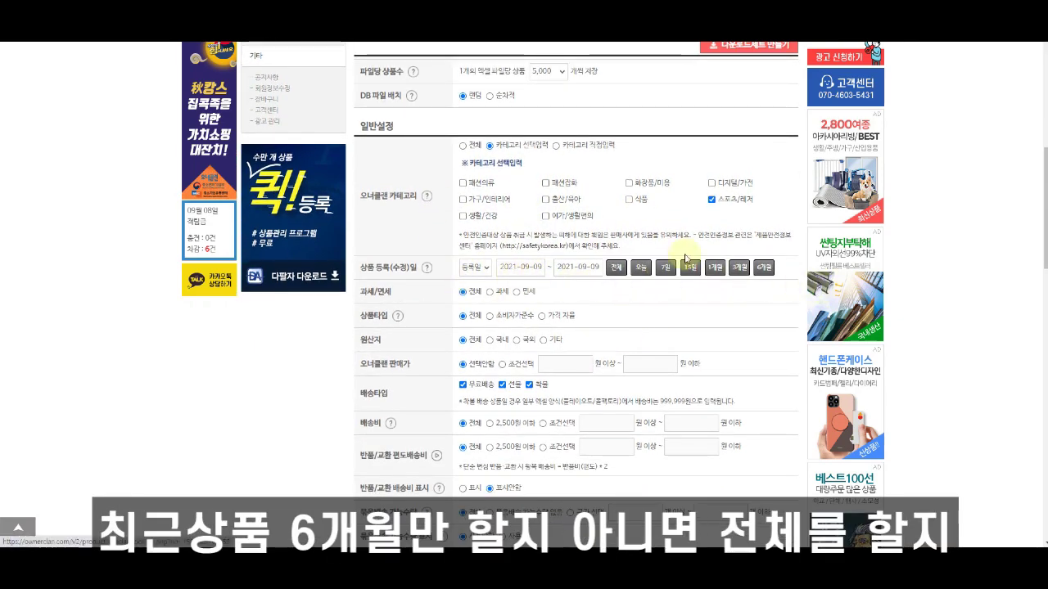
{"action": "left_click", "coordinate": [763, 268]}
{"action": "left_click", "coordinate": [616, 266]}
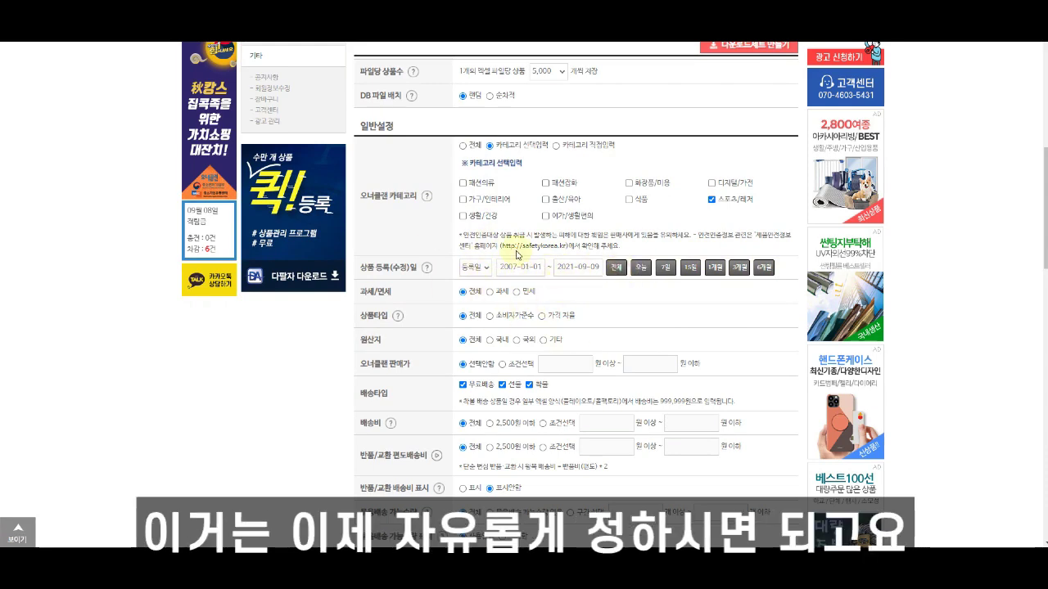
Exclude 착불 from the delivery types, keeping 무료배송 and 선불 included
{"action": "scroll", "coordinate": [561, 295], "scroll_direction": "down", "scroll_amount": 1}
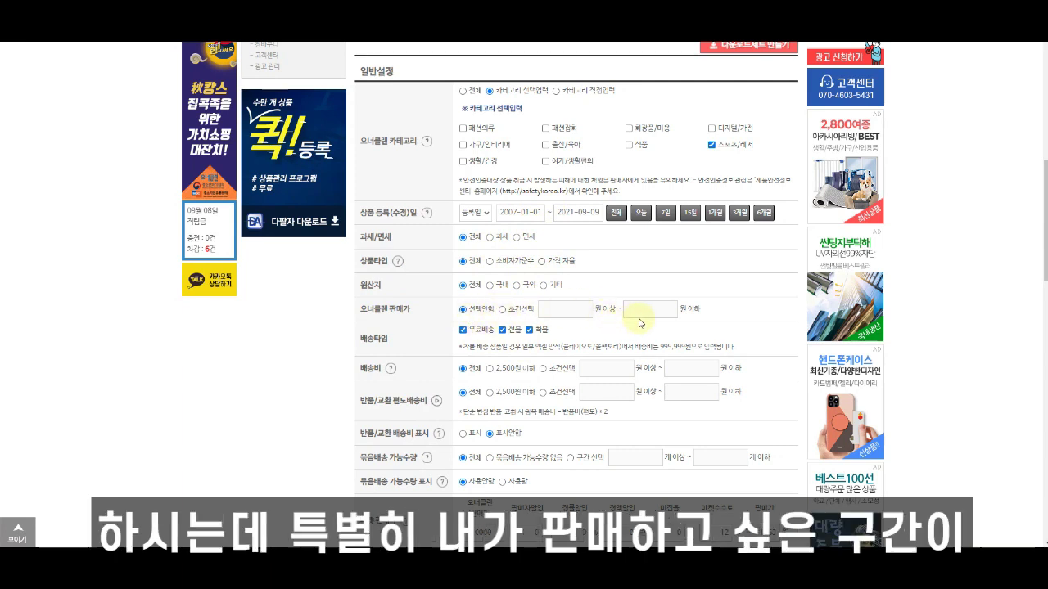
{"action": "left_click", "coordinate": [502, 311]}
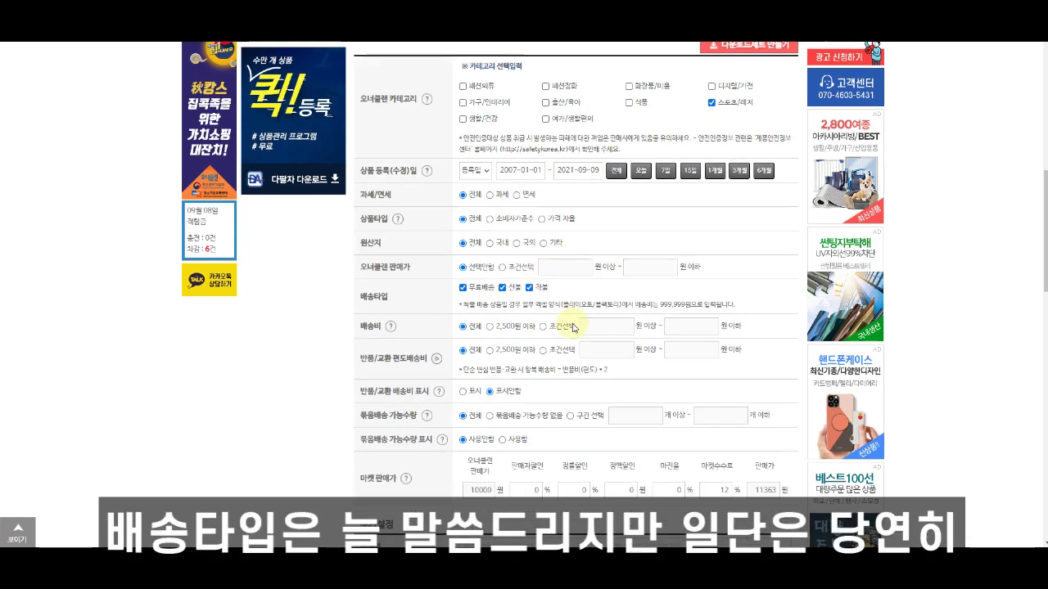
{"action": "scroll", "coordinate": [540, 325], "scroll_direction": "down", "scroll_amount": 1}
{"action": "left_click", "coordinate": [530, 275]}
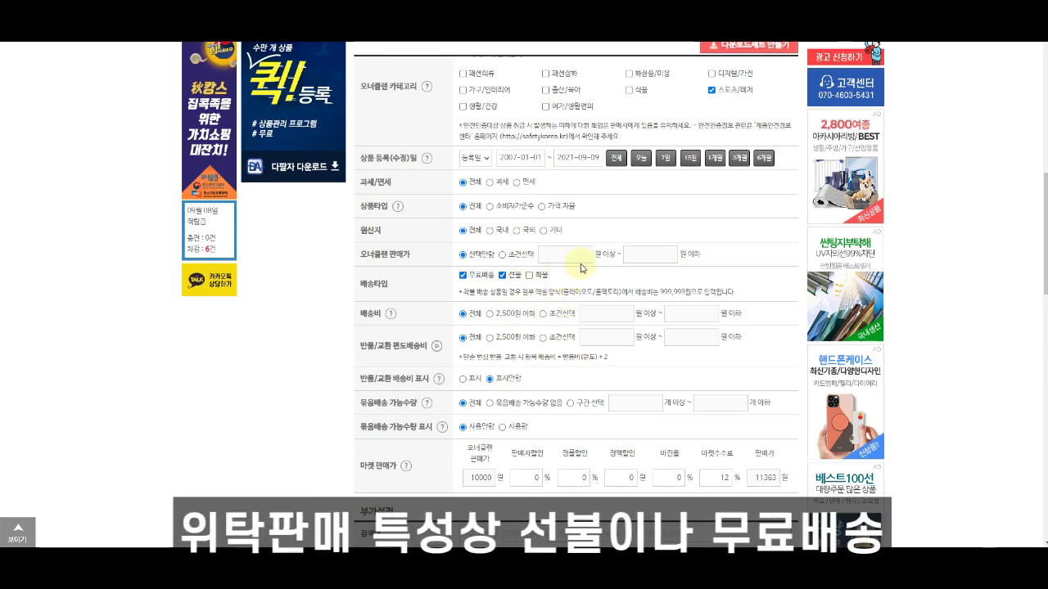
Set the bundled-shipping quantity filter to 묶음배송 가능수량 없음
{"action": "scroll", "coordinate": [573, 287], "scroll_direction": "down", "scroll_amount": 1}
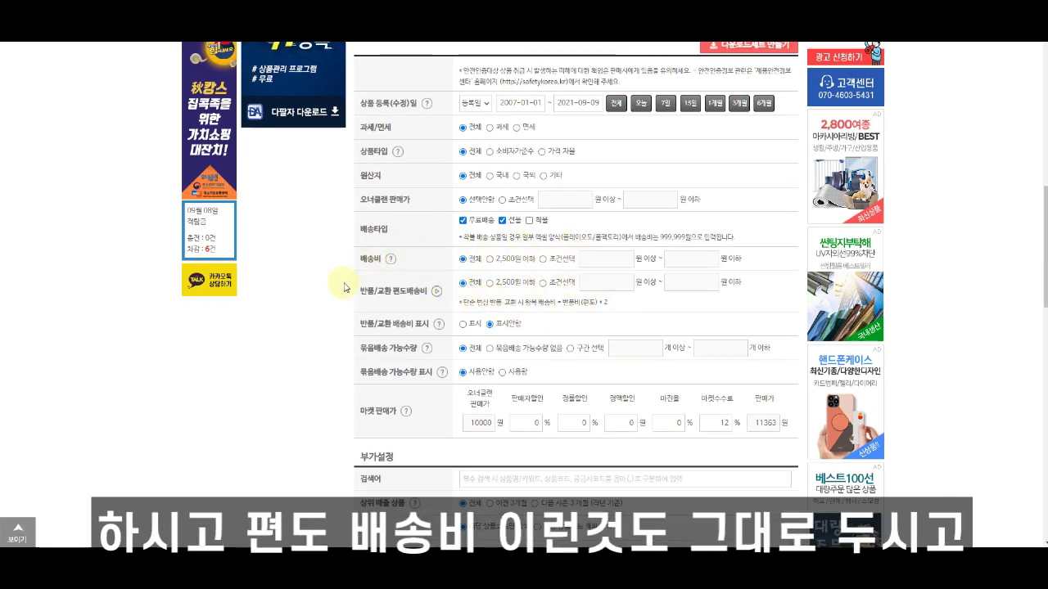
{"action": "scroll", "coordinate": [491, 246], "scroll_direction": "down", "scroll_amount": 1}
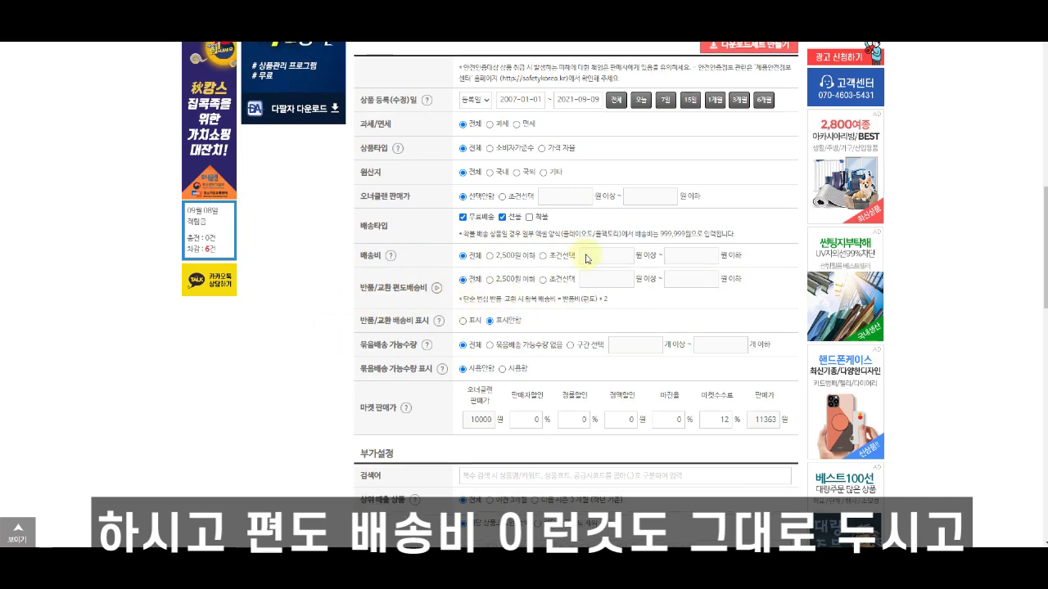
{"action": "left_click_drag", "start_coordinate": [360, 239], "coordinate": [420, 242]}
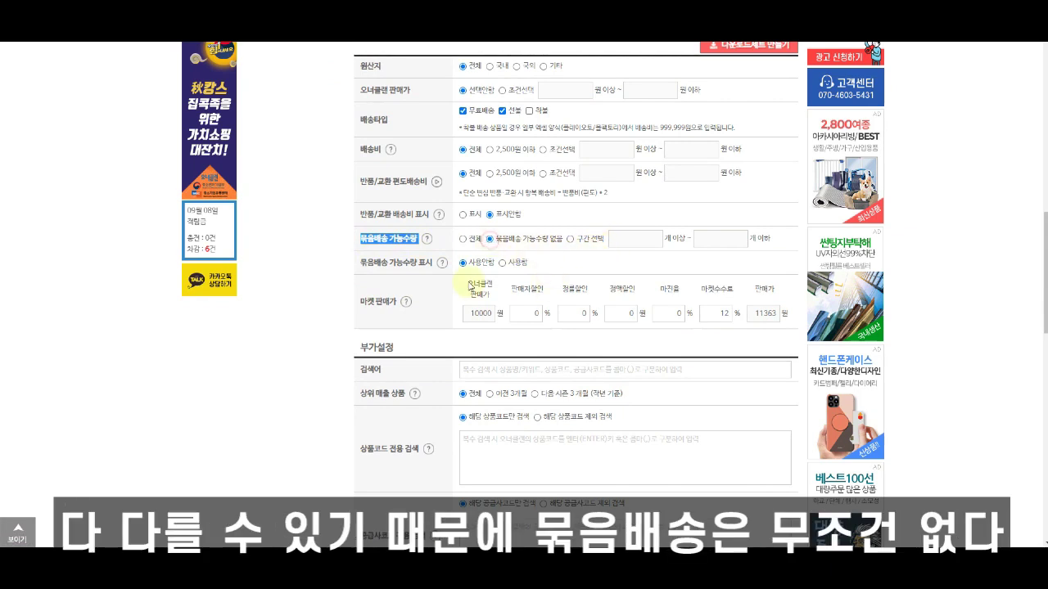
{"action": "left_click", "coordinate": [501, 242]}
{"action": "left_click", "coordinate": [573, 264]}
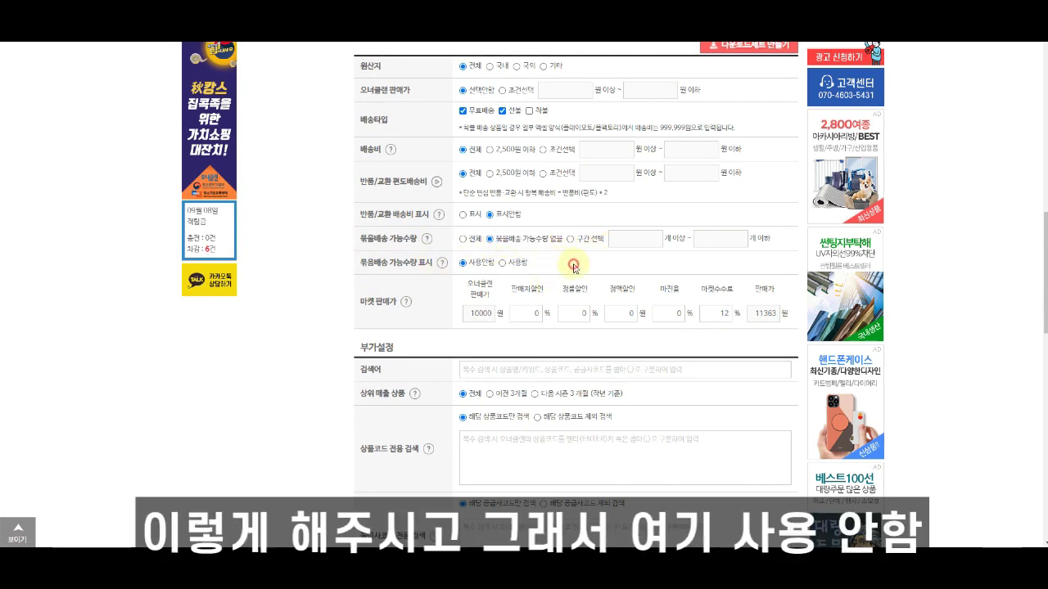
Set the margin rate in the market selling price settings to 20%
{"action": "scroll", "coordinate": [384, 274], "scroll_direction": "down", "scroll_amount": 1}
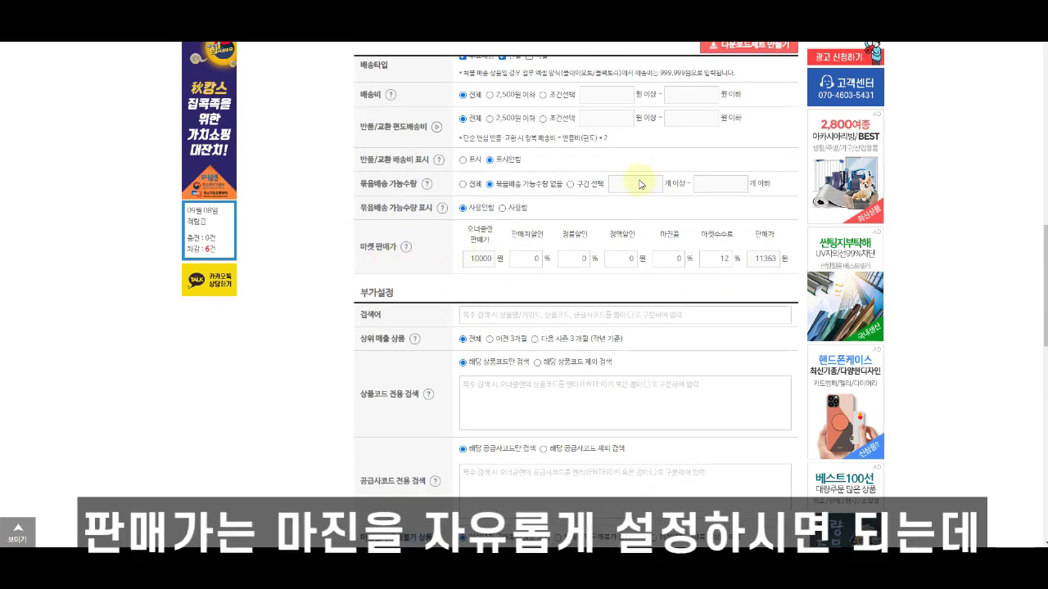
{"action": "left_click_drag", "start_coordinate": [509, 234], "coordinate": [656, 239]}
{"action": "left_click", "coordinate": [658, 240]}
{"action": "double_click", "coordinate": [676, 258]}
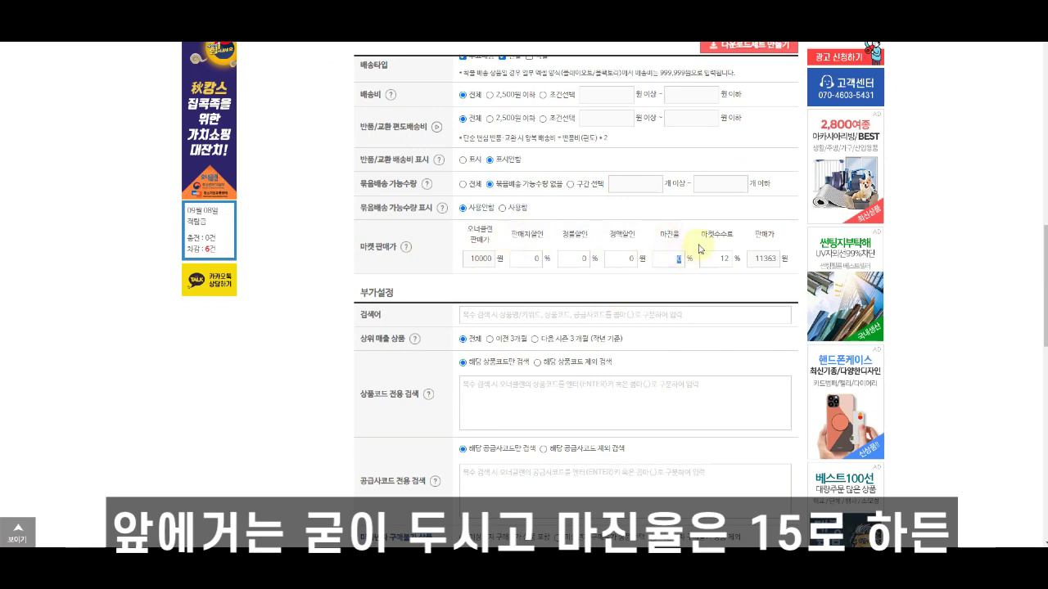
{"action": "type", "text": "20"}
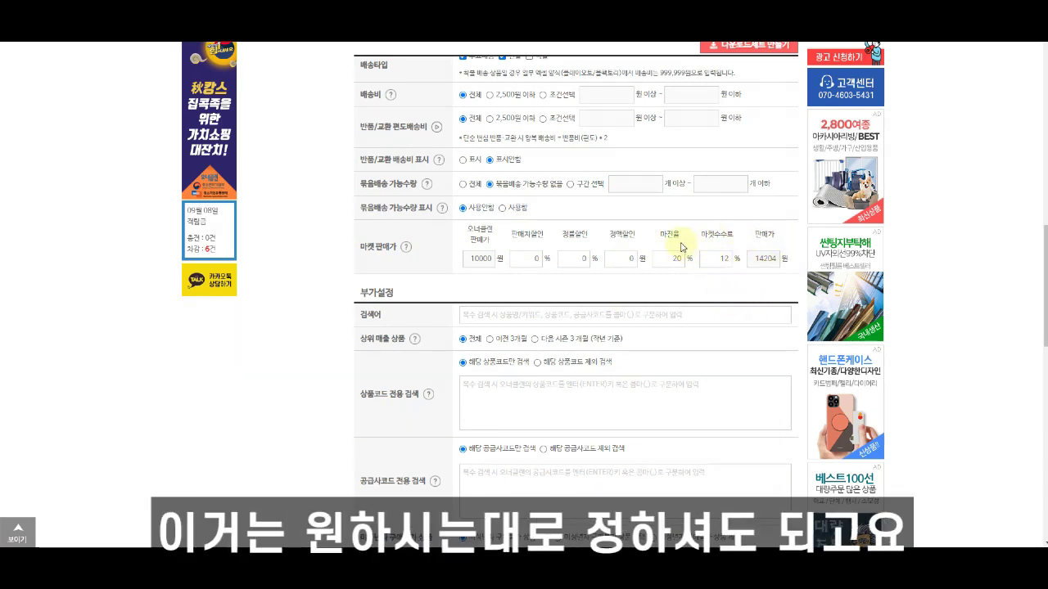
{"action": "left_click_drag", "start_coordinate": [637, 217], "coordinate": [746, 274]}
{"action": "key", "text": "Escape"}
Examine the additional settings for search terms, top-selling products, product and supplier codes, medical devices and health foods
{"action": "scroll", "coordinate": [753, 309], "scroll_direction": "down", "scroll_amount": 2}
{"action": "left_click_drag", "start_coordinate": [358, 208], "coordinate": [400, 207]}
{"action": "left_click", "coordinate": [401, 206]}
{"action": "left_click_drag", "start_coordinate": [353, 232], "coordinate": [434, 236]}
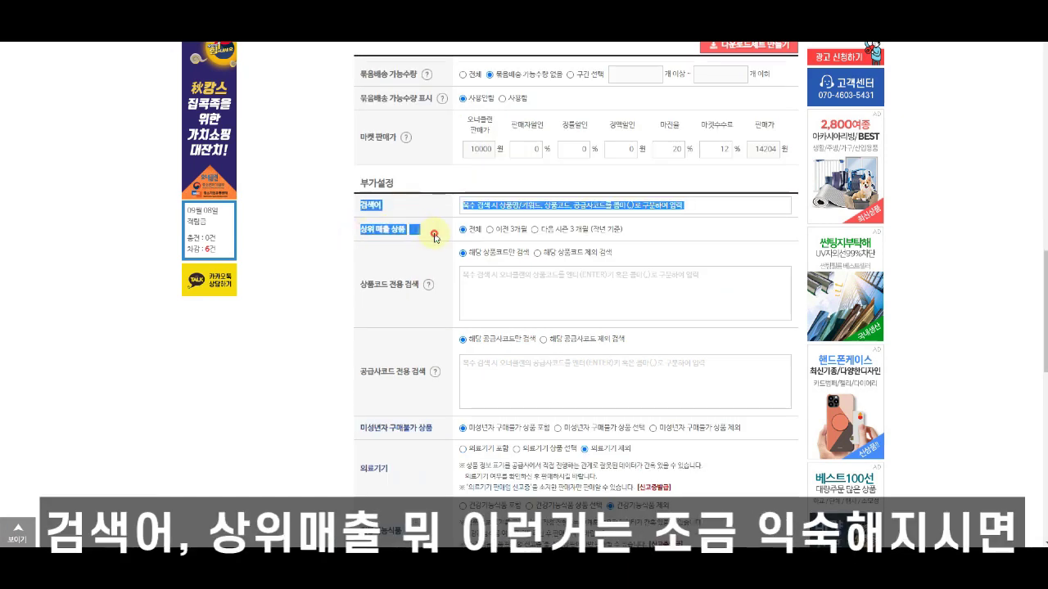
{"action": "left_click", "coordinate": [434, 237]}
{"action": "left_click_drag", "start_coordinate": [359, 283], "coordinate": [447, 306]}
{"action": "left_click", "coordinate": [444, 315]}
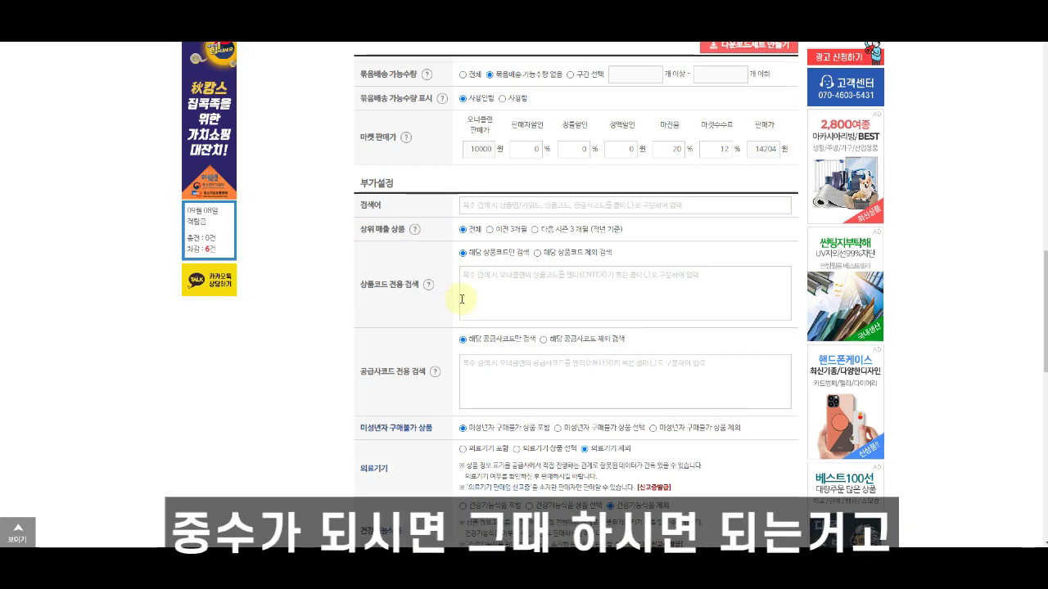
{"action": "scroll", "coordinate": [433, 309], "scroll_direction": "down", "scroll_amount": 1}
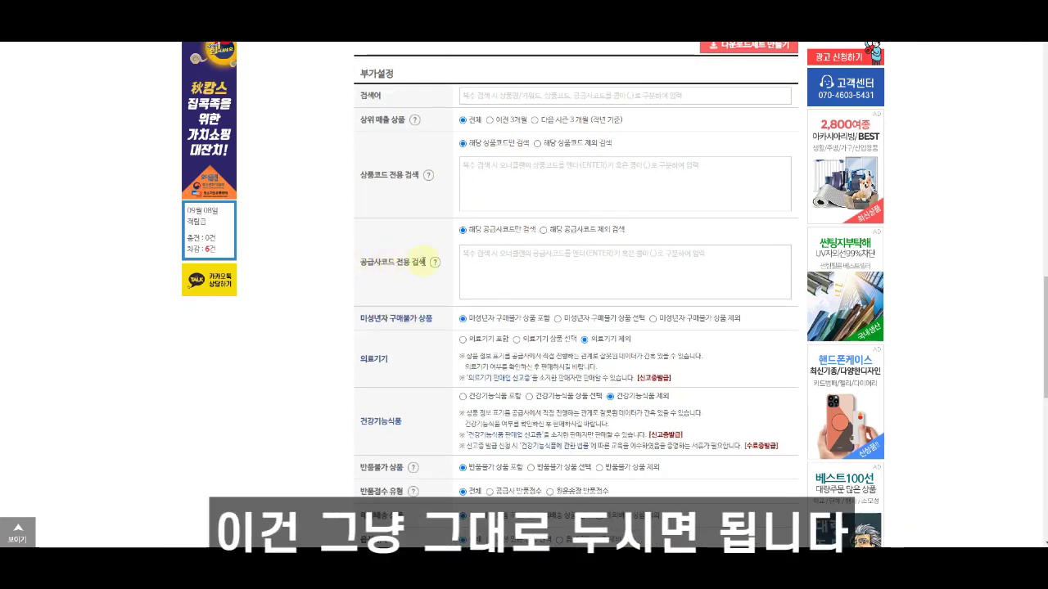
{"action": "scroll", "coordinate": [552, 288], "scroll_direction": "down", "scroll_amount": 1}
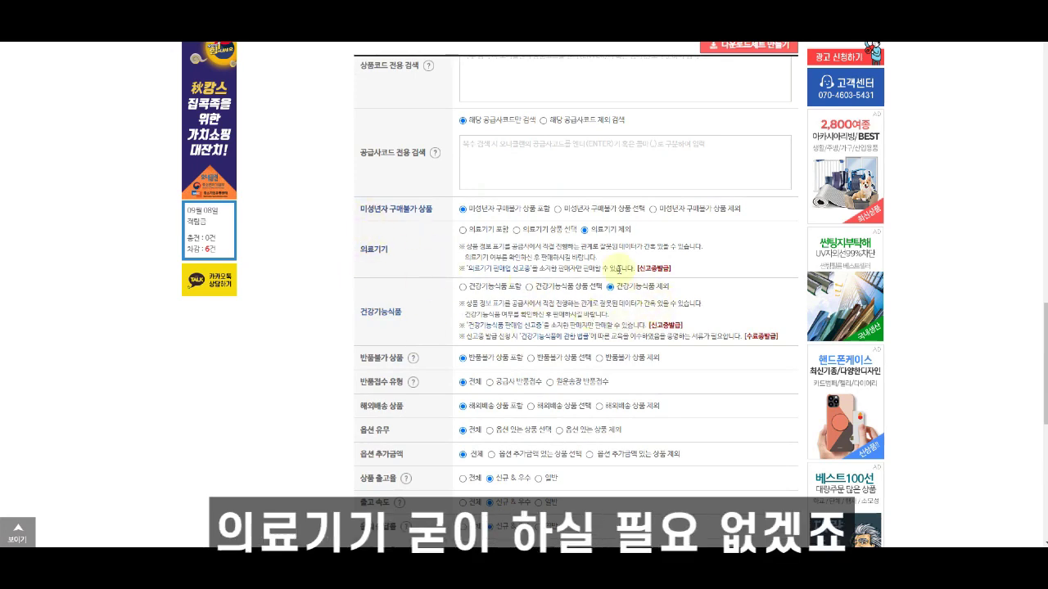
{"action": "left_click_drag", "start_coordinate": [583, 214], "coordinate": [636, 241]}
{"action": "left_click_drag", "start_coordinate": [595, 275], "coordinate": [679, 301]}
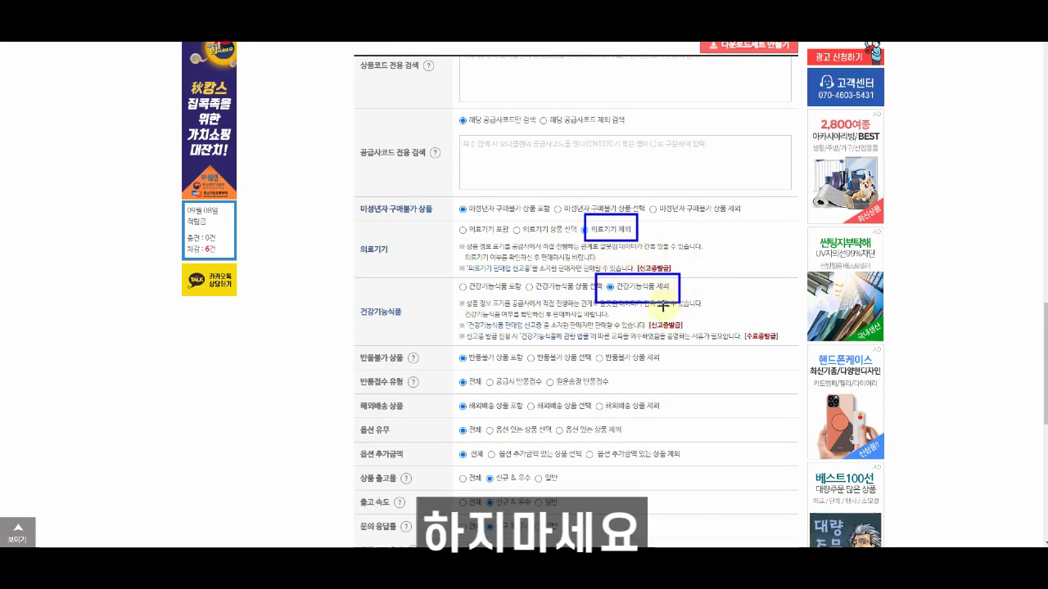
Set the overseas-shipping product filter to 해외배송 상품 제외
{"action": "scroll", "coordinate": [366, 194], "scroll_direction": "down", "scroll_amount": 2}
{"action": "mouse_move", "coordinate": [344, 175]}
{"action": "left_mouse_down"}
{"action": "mouse_move", "coordinate": [772, 409]}
{"action": "mouse_move", "coordinate": [776, 402]}
{"action": "left_mouse_up"}
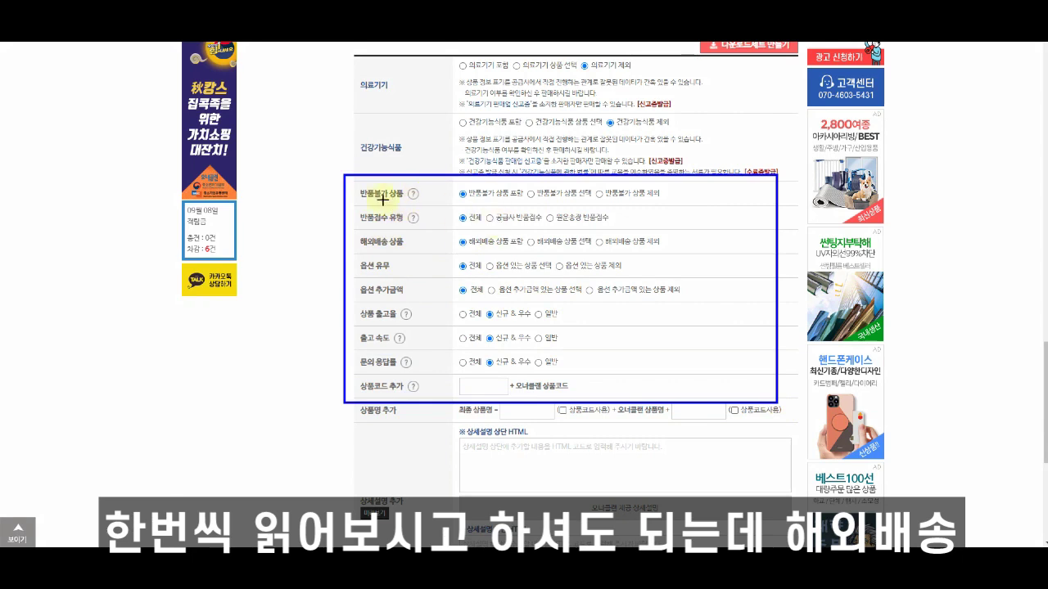
{"action": "left_click_drag", "start_coordinate": [355, 231], "coordinate": [407, 250]}
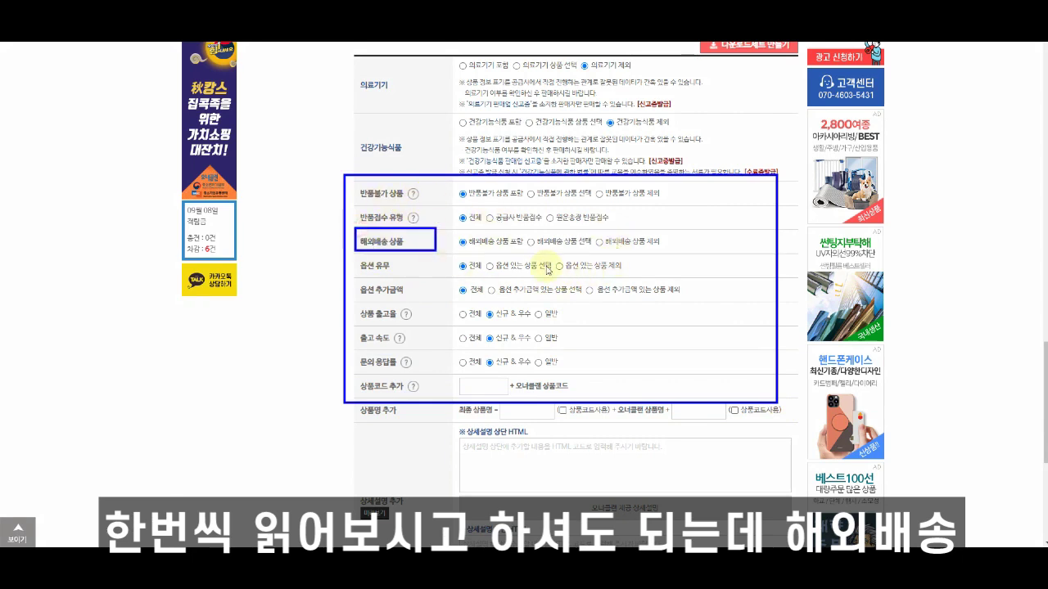
{"action": "left_click", "coordinate": [599, 242]}
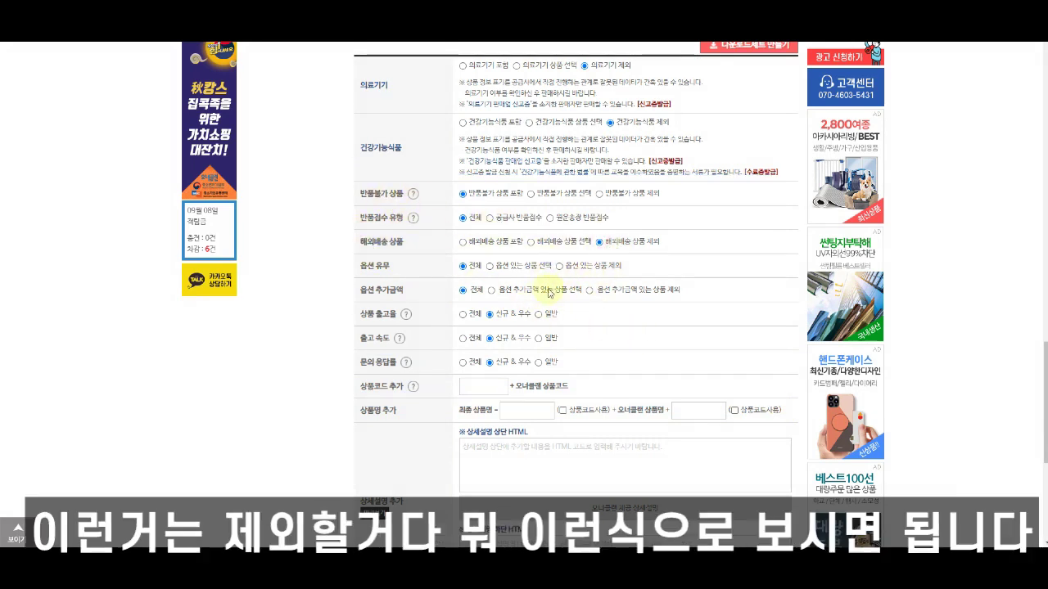
{"action": "scroll", "coordinate": [523, 428], "scroll_direction": "down", "scroll_amount": 2}
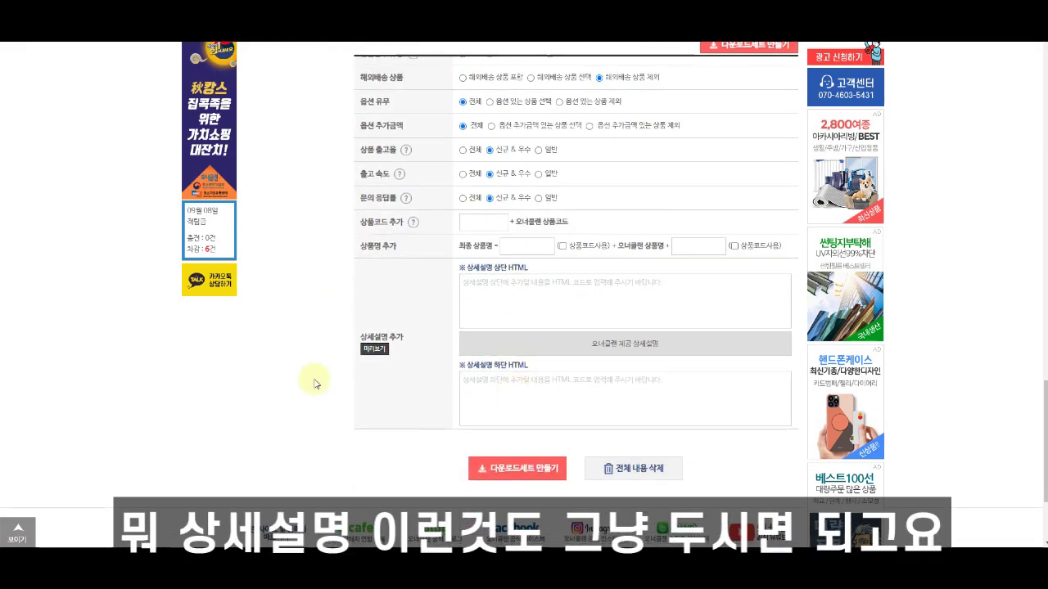
{"action": "left_click_drag", "start_coordinate": [452, 263], "coordinate": [889, 414]}
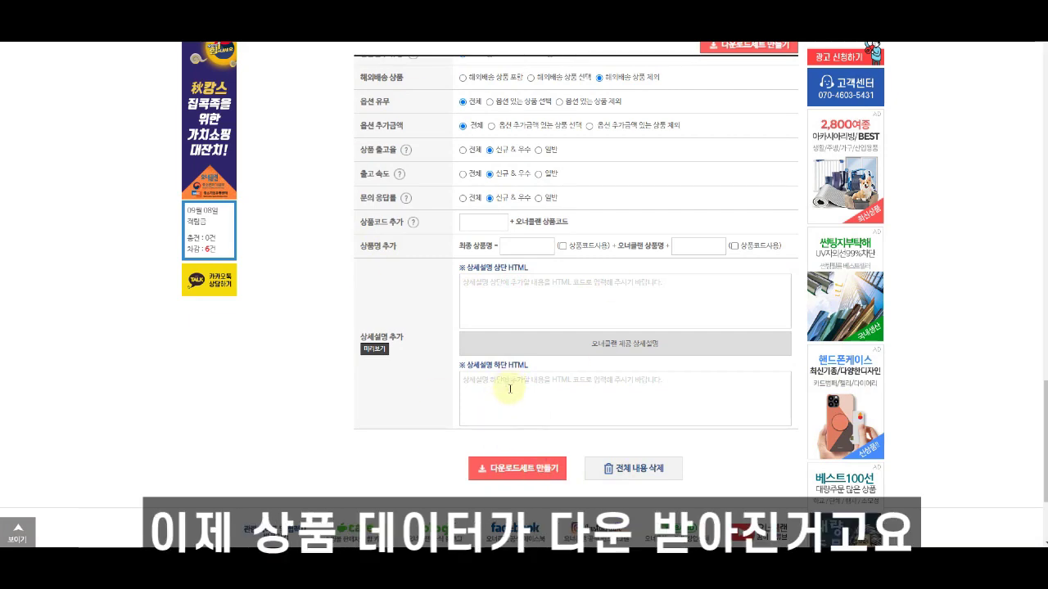
Review the download set conditions and return to the 오너클랜 home page to locate the free product DB download service
{"action": "scroll", "coordinate": [517, 381], "scroll_direction": "up", "scroll_amount": 8}
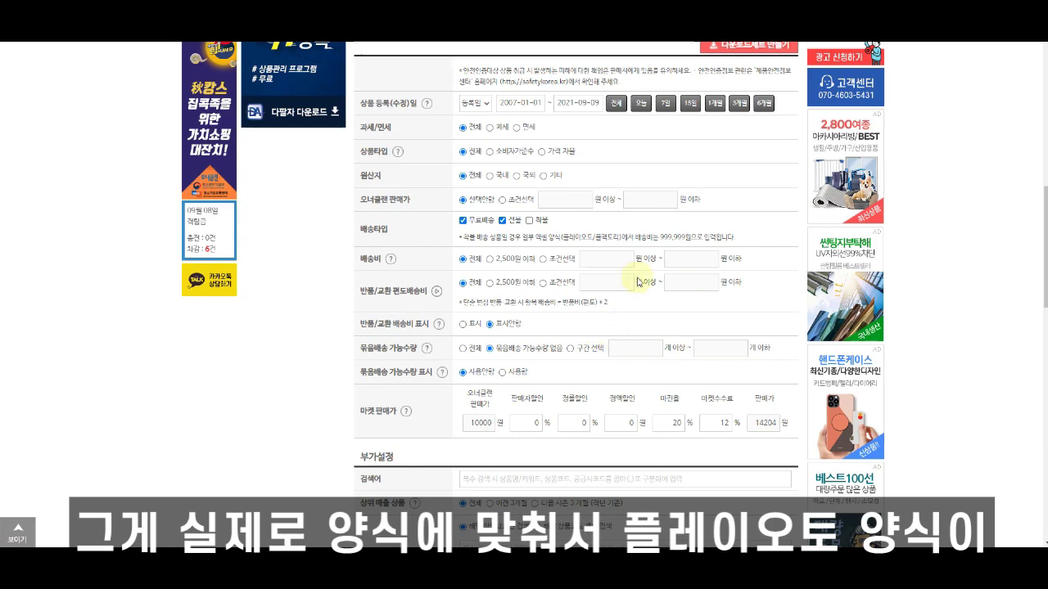
{"action": "scroll", "coordinate": [647, 292], "scroll_direction": "up", "scroll_amount": 5}
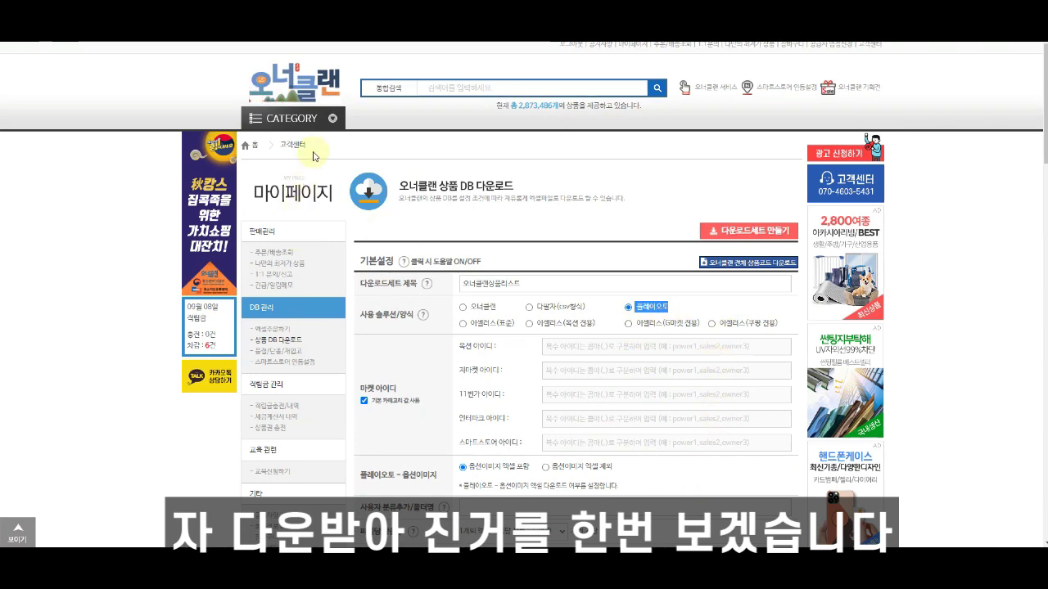
{"action": "left_click", "coordinate": [311, 86]}
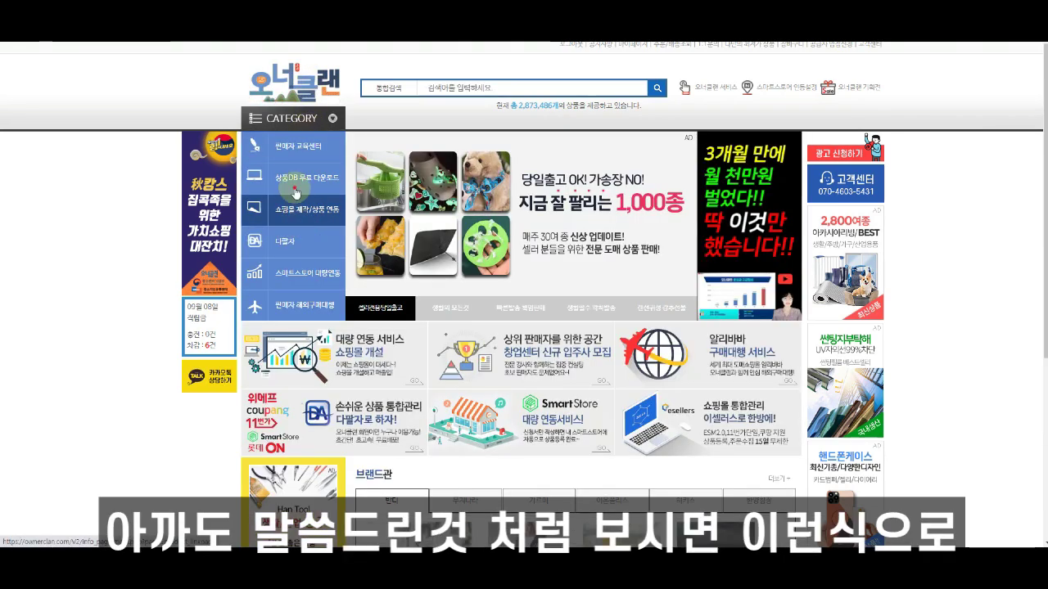
{"action": "left_click", "coordinate": [295, 189]}
{"action": "scroll", "coordinate": [731, 334], "scroll_direction": "down", "scroll_amount": 2}
{"action": "left_click_drag", "start_coordinate": [379, 259], "coordinate": [747, 281]}
{"action": "left_click", "coordinate": [752, 296]}
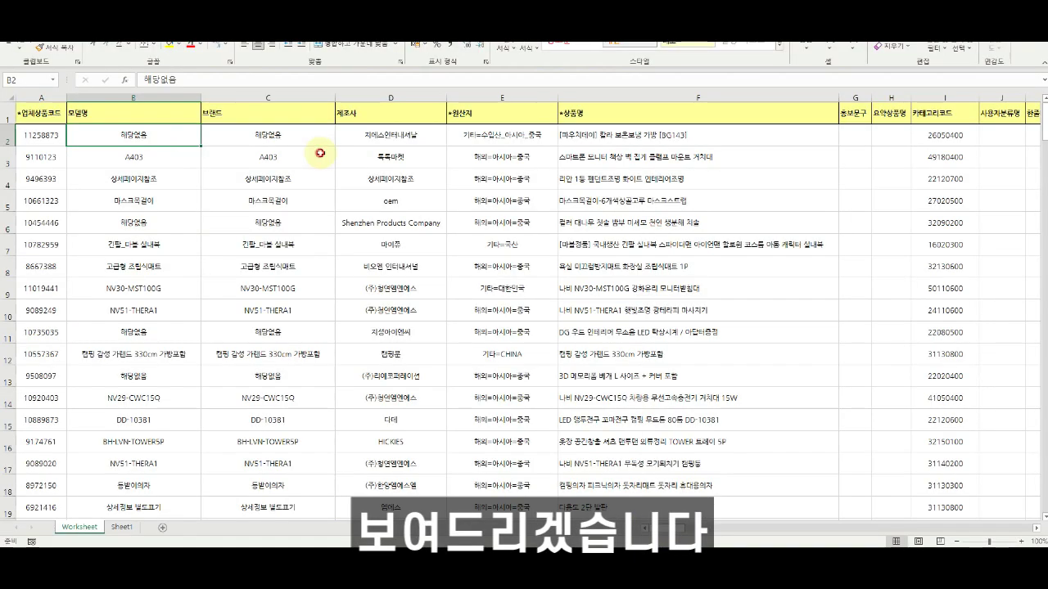
Switch to Excel and examine the downloaded product forms in the Worksheet, PLAYAUTO and 상품기본 sheets
{"action": "left_click", "coordinate": [316, 149]}
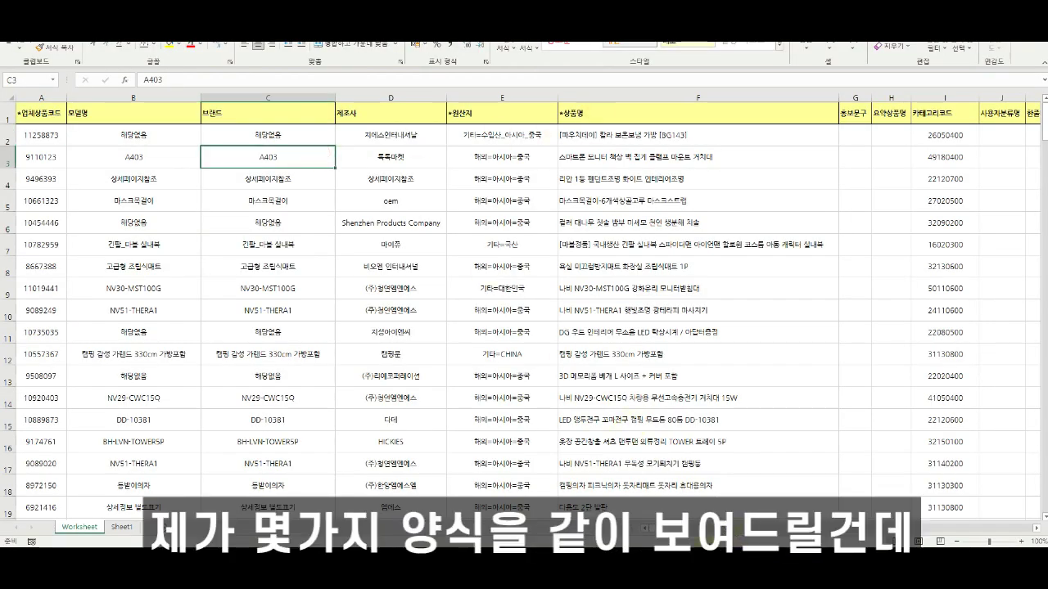
{"action": "left_click_drag", "start_coordinate": [579, 230], "coordinate": [675, 468]}
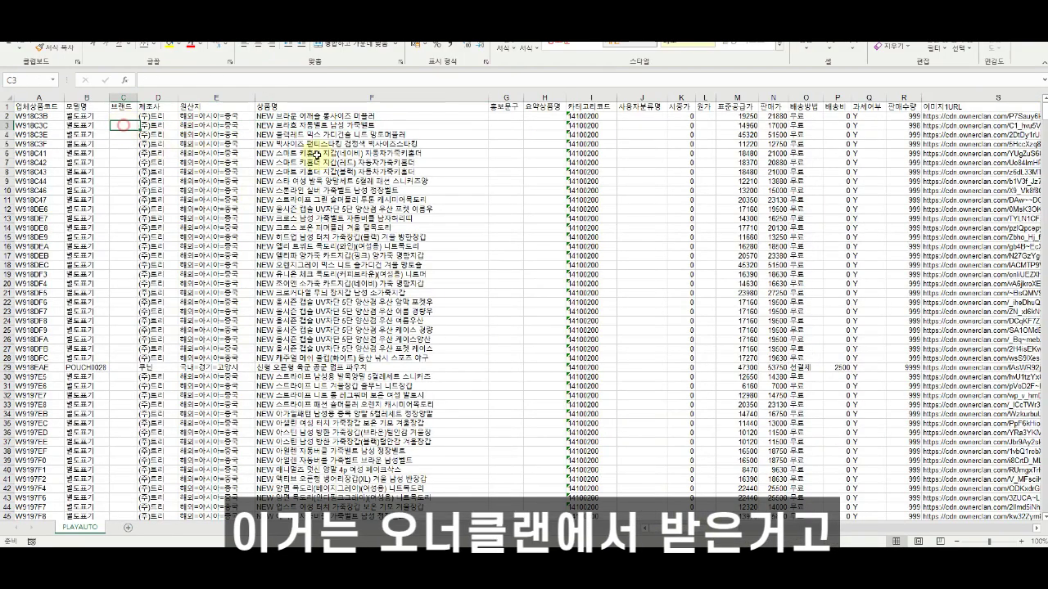
{"action": "left_click_drag", "start_coordinate": [123, 125], "coordinate": [745, 426]}
{"action": "left_click", "coordinate": [680, 393]}
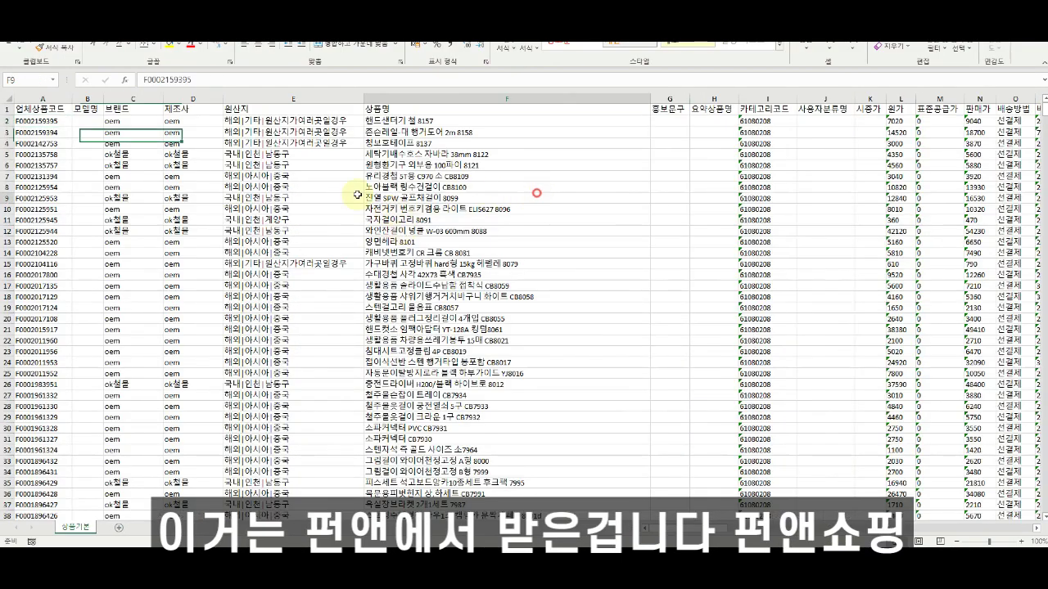
{"action": "left_click_drag", "start_coordinate": [536, 194], "coordinate": [41, 175]}
{"action": "left_click", "coordinate": [502, 330]}
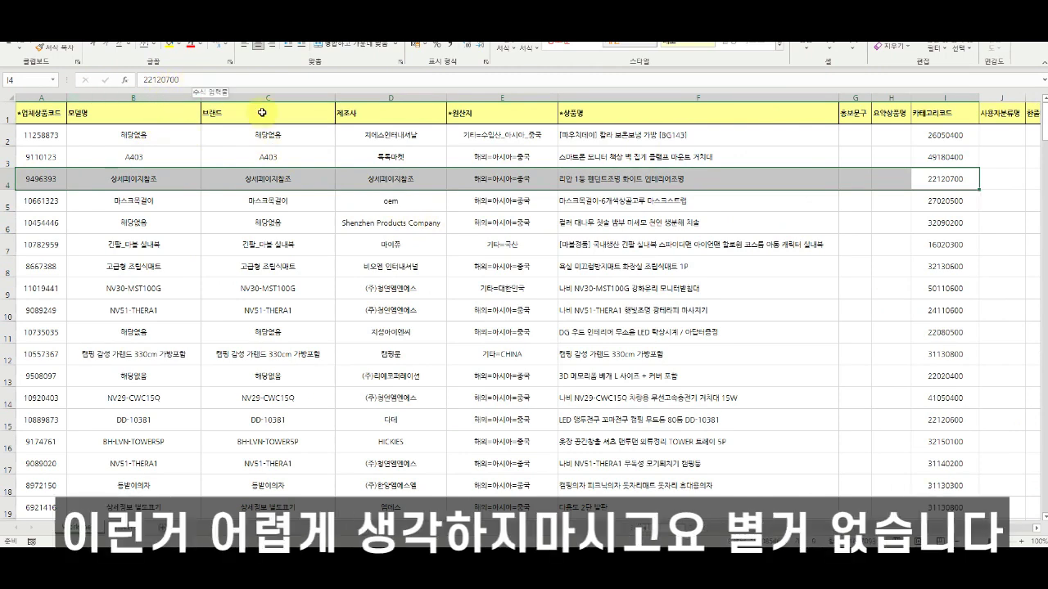
Examine the row 1 headers of the Worksheet sheet, starting from 업체상품코드 and continuing through 카테고리코드
{"action": "left_click", "coordinate": [7, 115]}
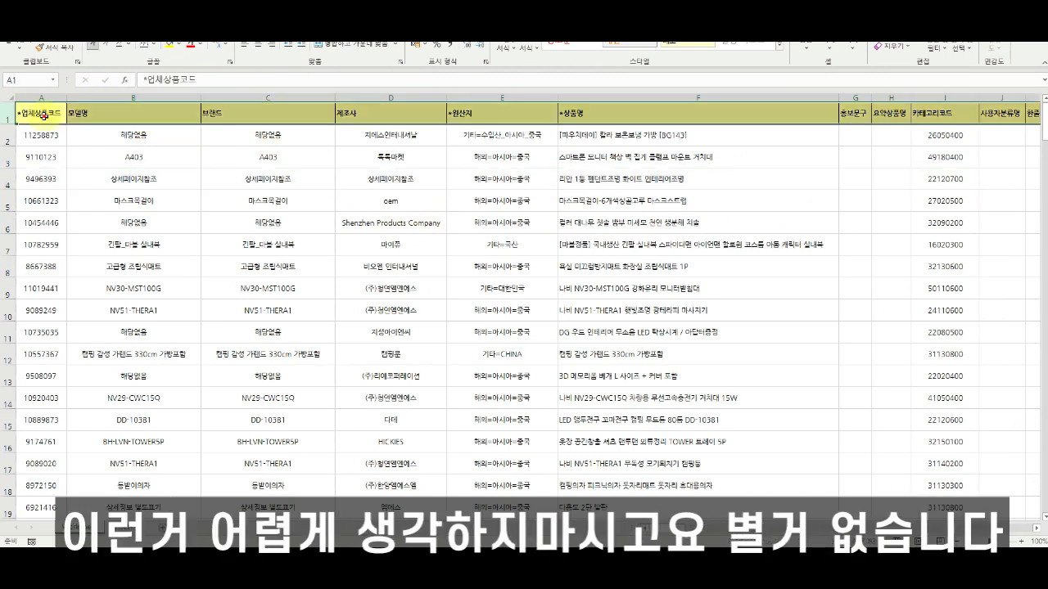
{"action": "left_click", "coordinate": [45, 116]}
{"action": "key", "text": "Right"}
{"action": "key", "text": "Right"}
{"action": "key", "text": "Right"}
{"action": "key", "text": "Right"}
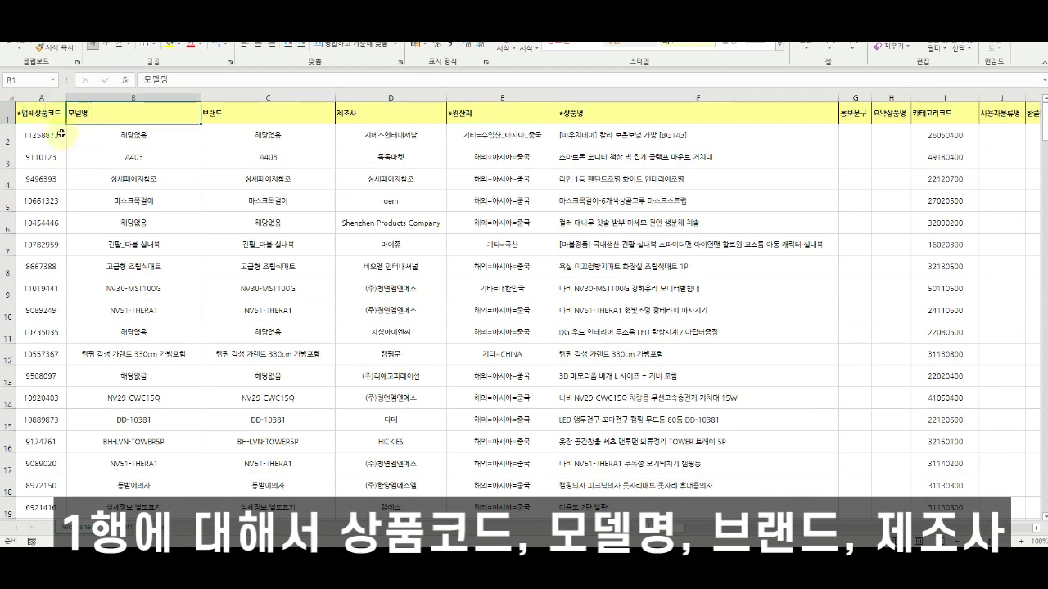
{"action": "left_click_drag", "start_coordinate": [46, 110], "coordinate": [908, 119]}
{"action": "left_click_drag", "start_coordinate": [1021, 529], "coordinate": [245, 444]}
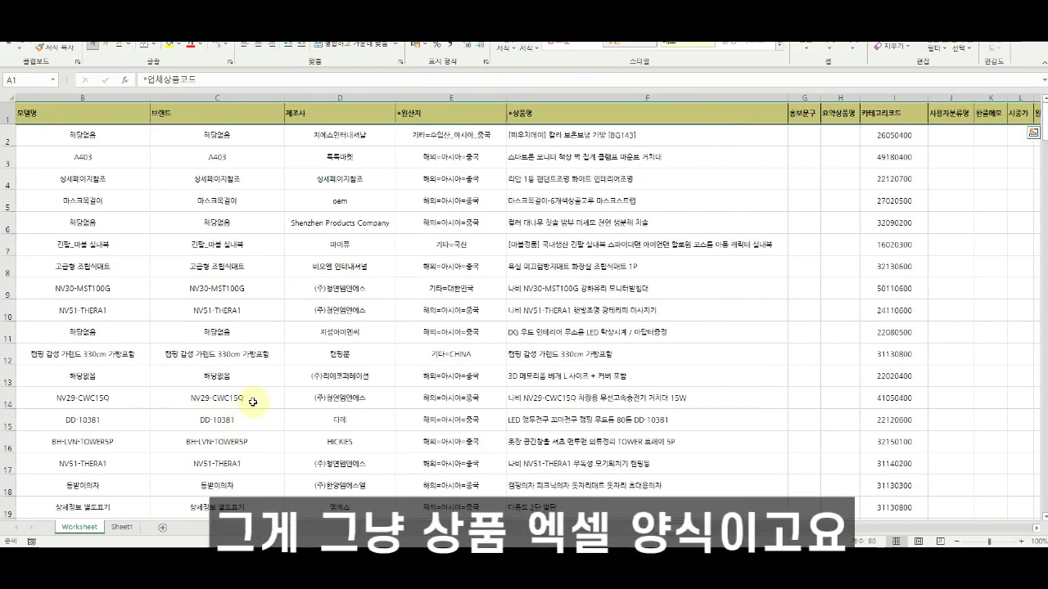
Compare the 모델명, 브랜드 and 제조사 header columns across the Worksheet, PLAYAUTO and 상품기본 sheets
{"action": "left_click", "coordinate": [96, 112]}
{"action": "left_click_drag", "start_coordinate": [334, 222], "coordinate": [4, 258]}
{"action": "left_click", "coordinate": [55, 112]}
{"action": "left_click", "coordinate": [164, 112]}
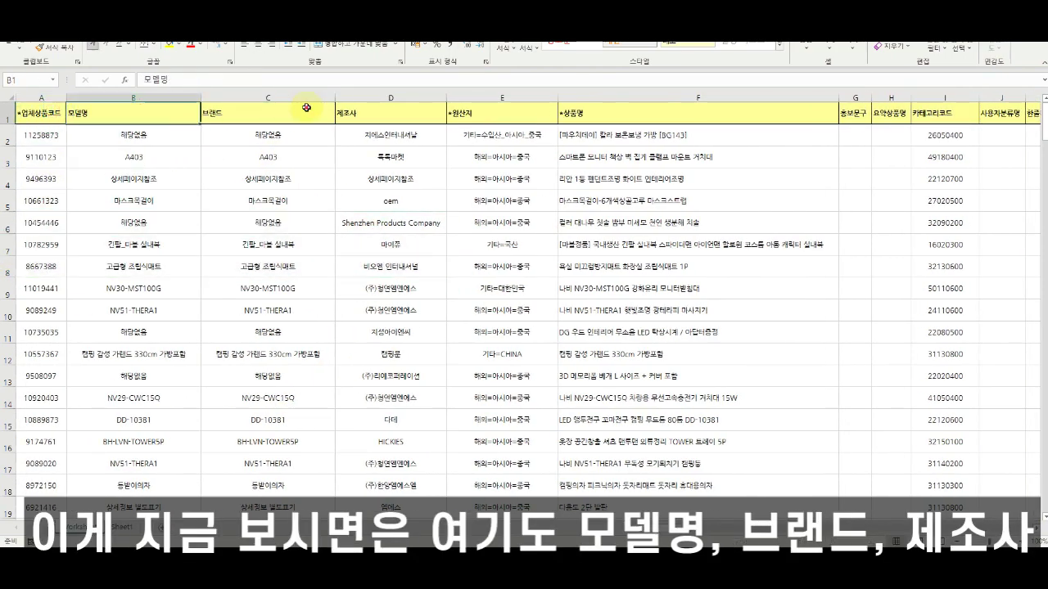
{"action": "left_click", "coordinate": [308, 108]}
{"action": "left_click", "coordinate": [391, 113]}
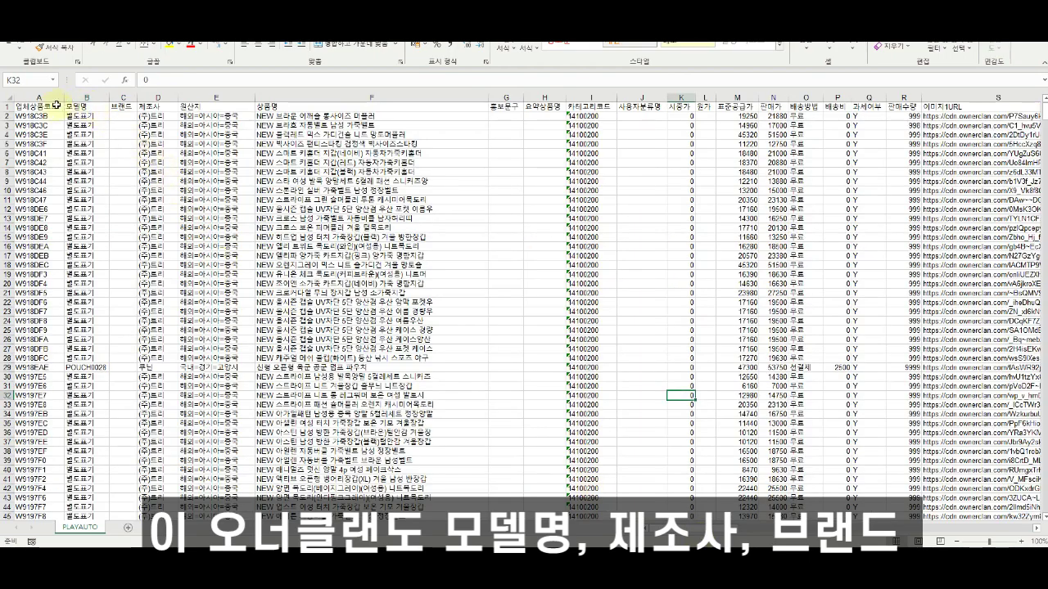
{"action": "left_click", "coordinate": [82, 106]}
{"action": "left_click", "coordinate": [123, 106]}
{"action": "left_click", "coordinate": [155, 106]}
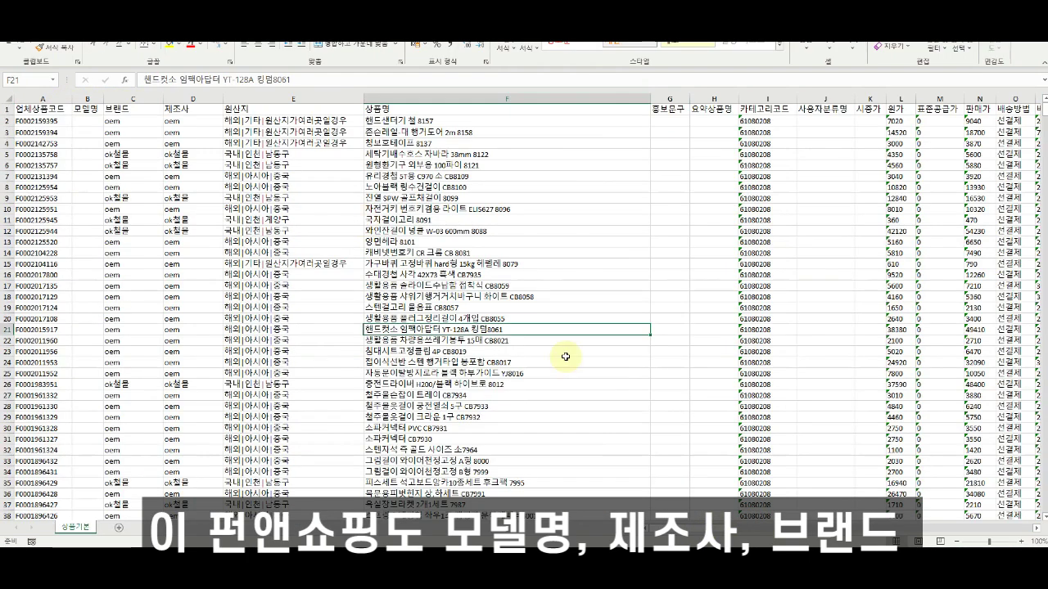
{"action": "left_click", "coordinate": [49, 110]}
{"action": "left_click", "coordinate": [139, 109]}
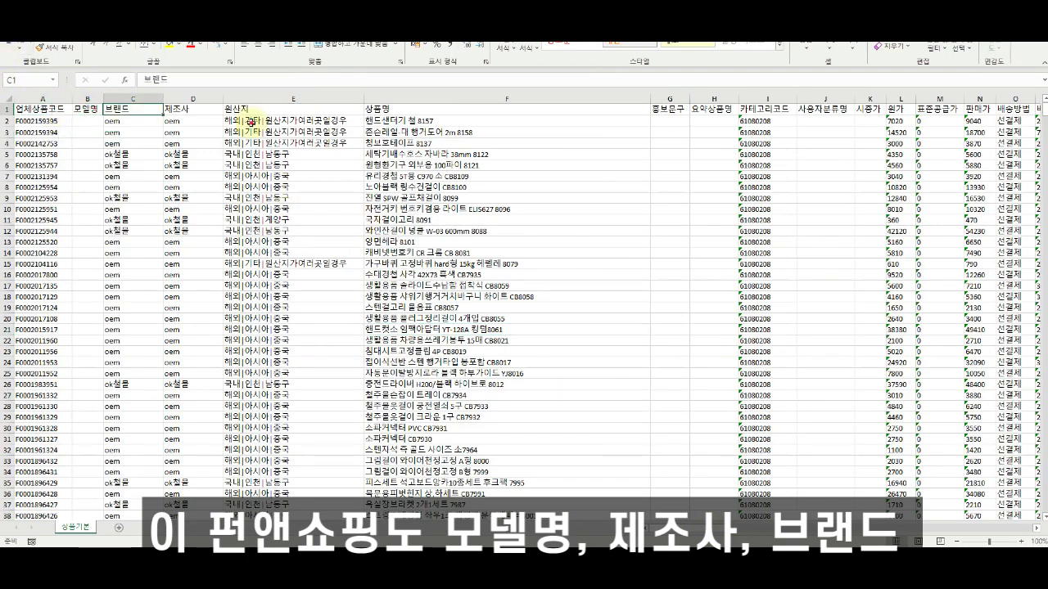
{"action": "left_click", "coordinate": [249, 121]}
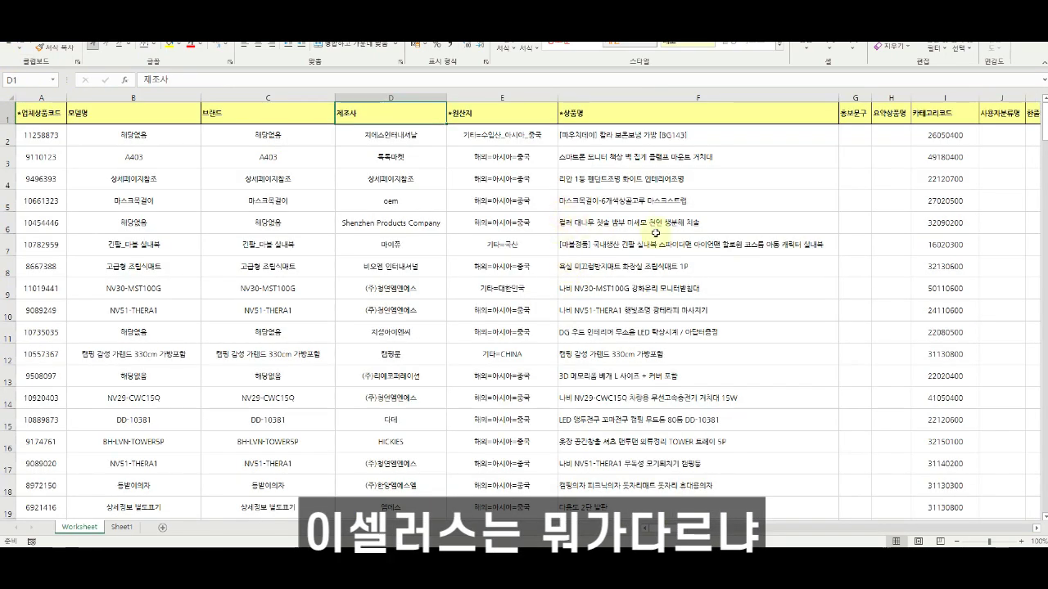
Examine the product entries in the 상품명, 모델명 and 원산지 columns of the Worksheet sheet
{"action": "left_click_drag", "start_coordinate": [627, 133], "coordinate": [631, 487]}
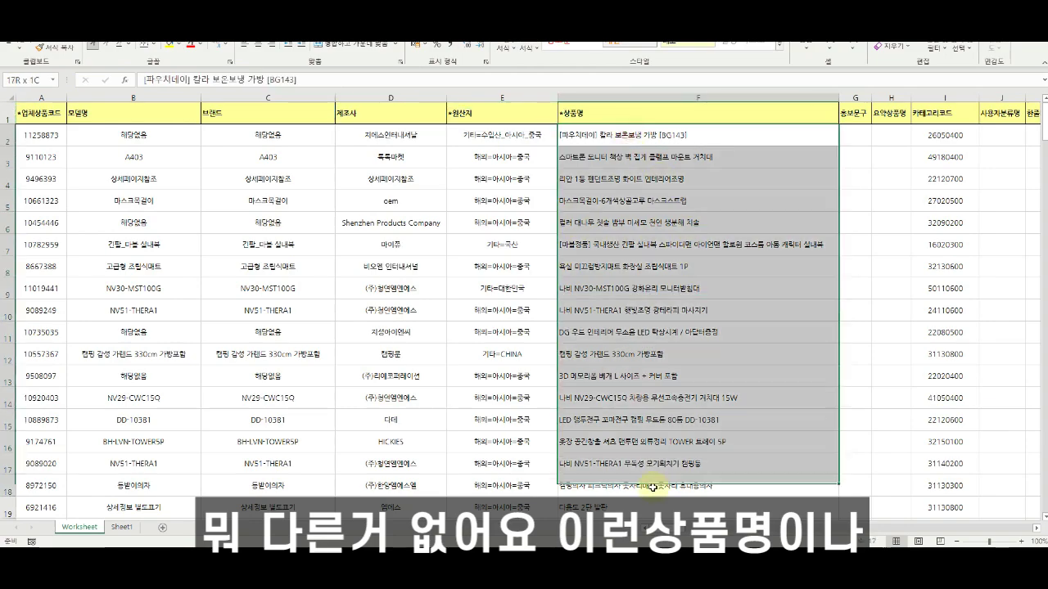
{"action": "left_click_drag", "start_coordinate": [133, 157], "coordinate": [156, 332]}
{"action": "left_click_drag", "start_coordinate": [453, 196], "coordinate": [452, 377]}
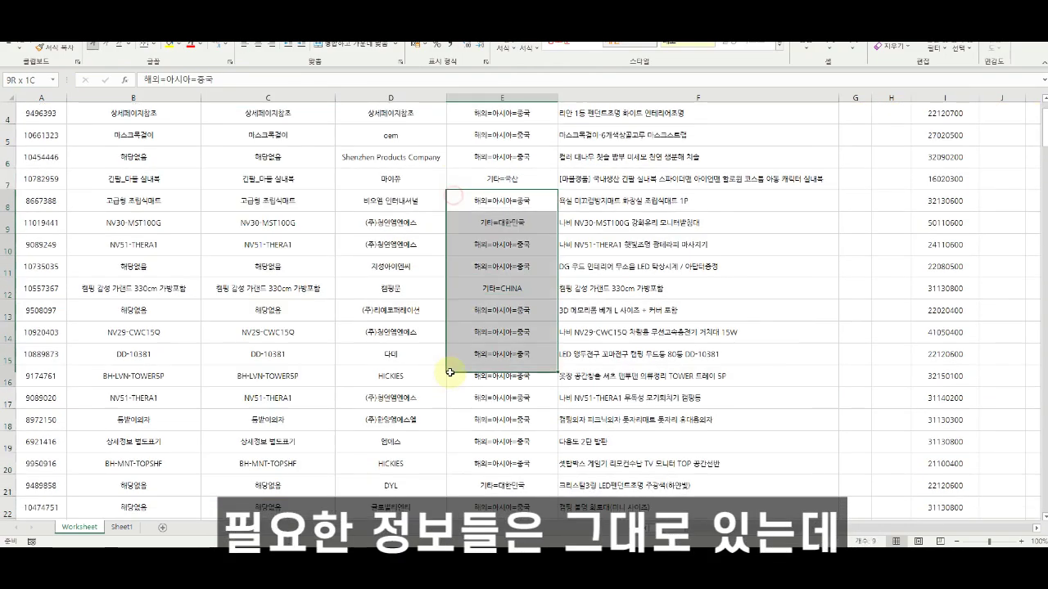
{"action": "scroll", "coordinate": [136, 136], "scroll_direction": "up", "scroll_amount": 1}
Walk through every row 1 header in the Worksheet sheet from 업체상품코드 to 상품상세22, returning to the first columns
{"action": "left_click", "coordinate": [37, 110]}
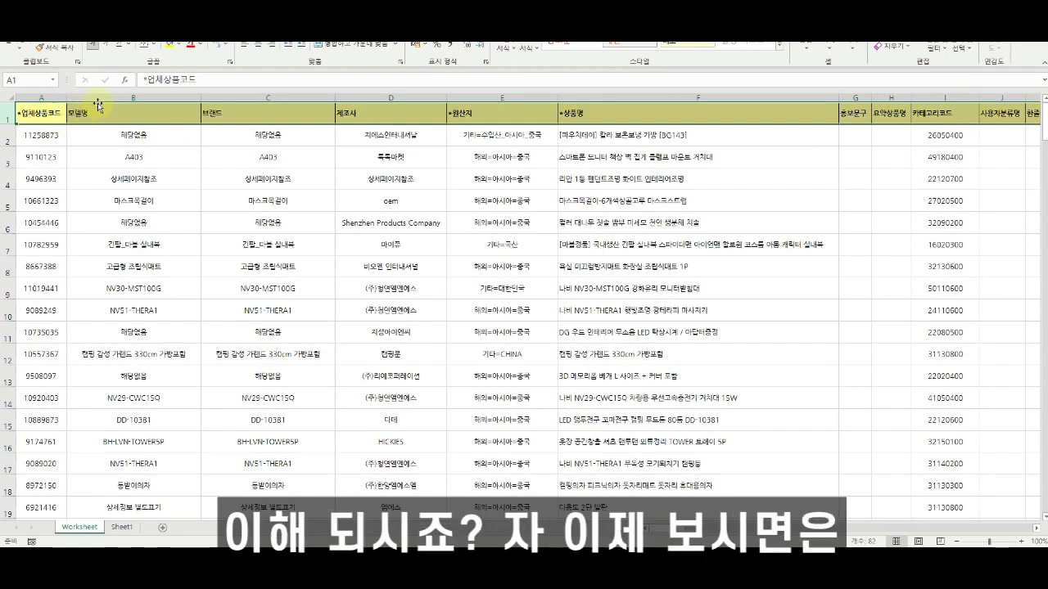
{"action": "left_click", "coordinate": [144, 120]}
{"action": "left_click", "coordinate": [52, 113]}
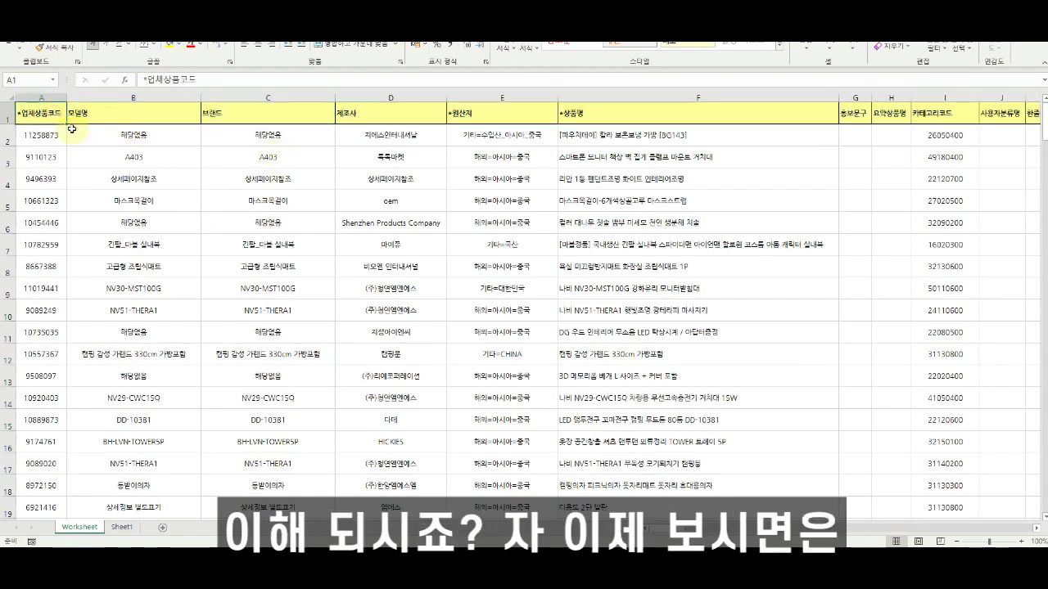
{"action": "key", "text": "Right"}
{"action": "key", "text": "Right"}
{"action": "key", "text": "Right"}
{"action": "key", "text": "Right"}
{"action": "key", "text": "Right"}
{"action": "key", "text": "Right"}
{"action": "key", "text": "Right"}
{"action": "key", "text": "Right"}
{"action": "key", "text": "Right"}
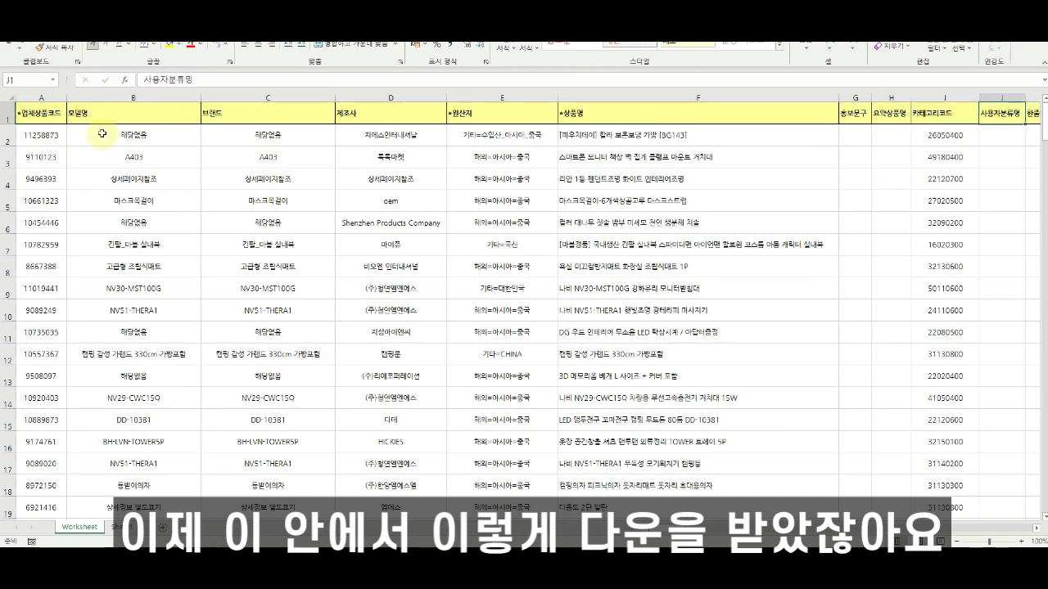
{"action": "key", "text": "Right"}
{"action": "key", "text": "Right"}
{"action": "key", "text": "Right"}
{"action": "key", "text": "Right"}
{"action": "key", "text": "Right"}
{"action": "key", "text": "Right"}
{"action": "key", "text": "Right"}
{"action": "key", "text": "Right"}
{"action": "key", "text": "Right"}
{"action": "key", "text": "Right"}
{"action": "key", "text": "Right"}
{"action": "key", "text": "Right"}
{"action": "key", "text": "Right"}
{"action": "key", "text": "Right"}
{"action": "key", "text": "Right"}
{"action": "key", "text": "Right"}
{"action": "key", "text": "Right"}
{"action": "key", "text": "Right"}
{"action": "key", "text": "Right"}
{"action": "key", "text": "Right"}
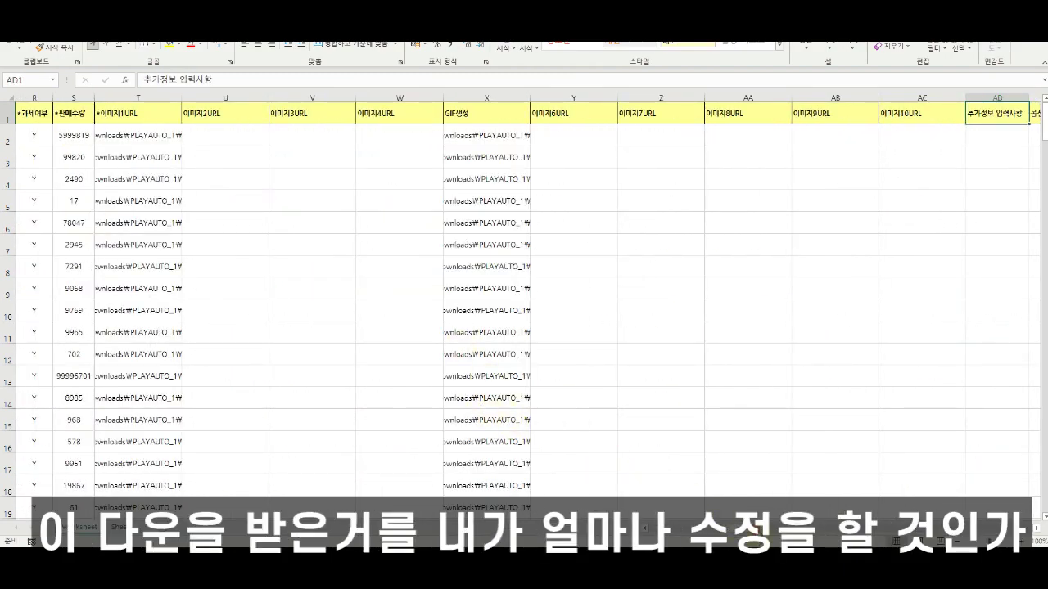
{"action": "scroll", "coordinate": [524, 311], "scroll_direction": "right", "scroll_amount": 15}
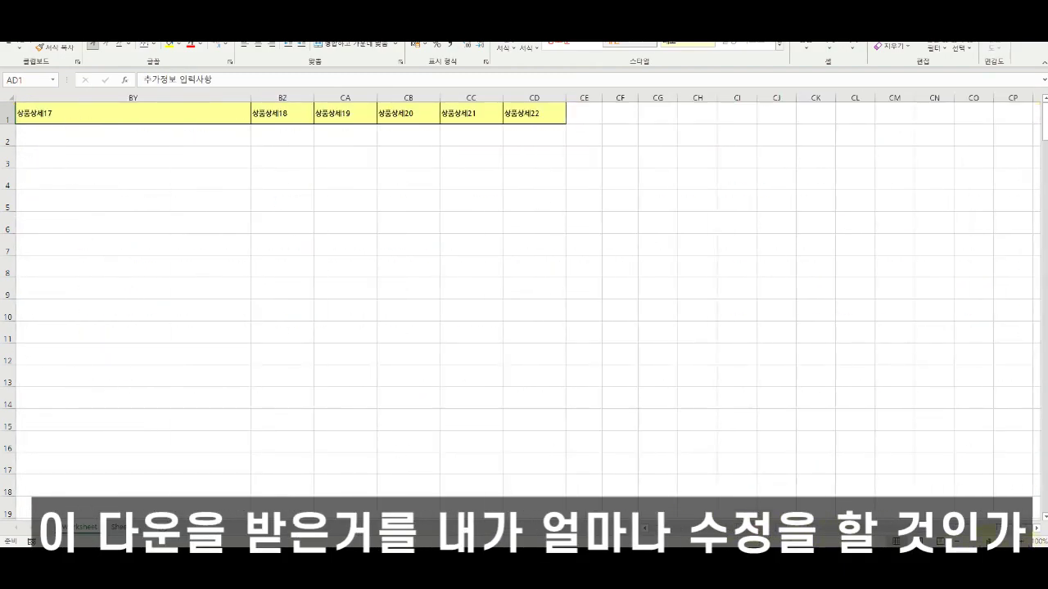
{"action": "scroll", "coordinate": [521, 484], "scroll_direction": "left", "scroll_amount": 20}
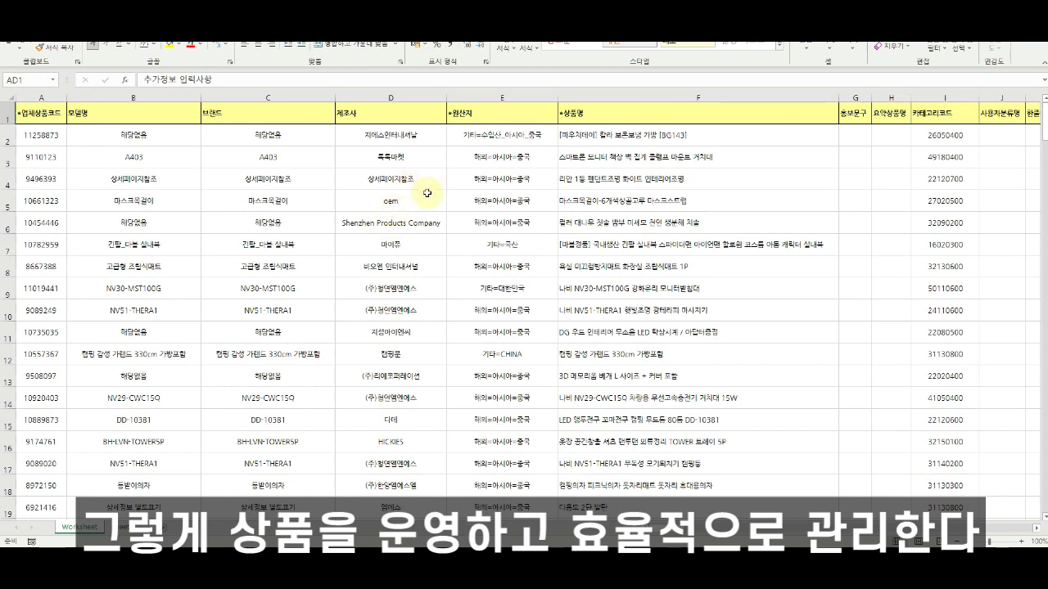
Review the 모델명, 브랜드, 제조사 and 원산지 columns to consider whether they need editing
{"action": "key", "text": "ctrl+Home"}
{"action": "key", "text": "Right"}
{"action": "key", "text": "Right"}
{"action": "key", "text": "Right"}
{"action": "key", "text": "Left"}
{"action": "key", "text": "Left"}
{"action": "key", "text": "Left"}
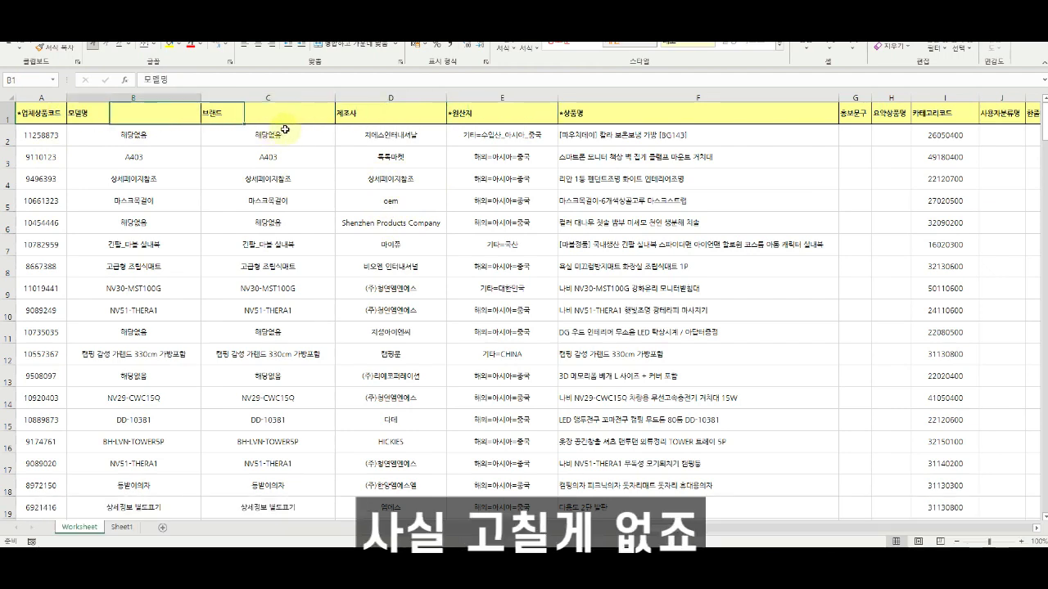
{"action": "left_click_drag", "start_coordinate": [141, 109], "coordinate": [152, 184]}
{"action": "left_click_drag", "start_coordinate": [242, 112], "coordinate": [258, 180]}
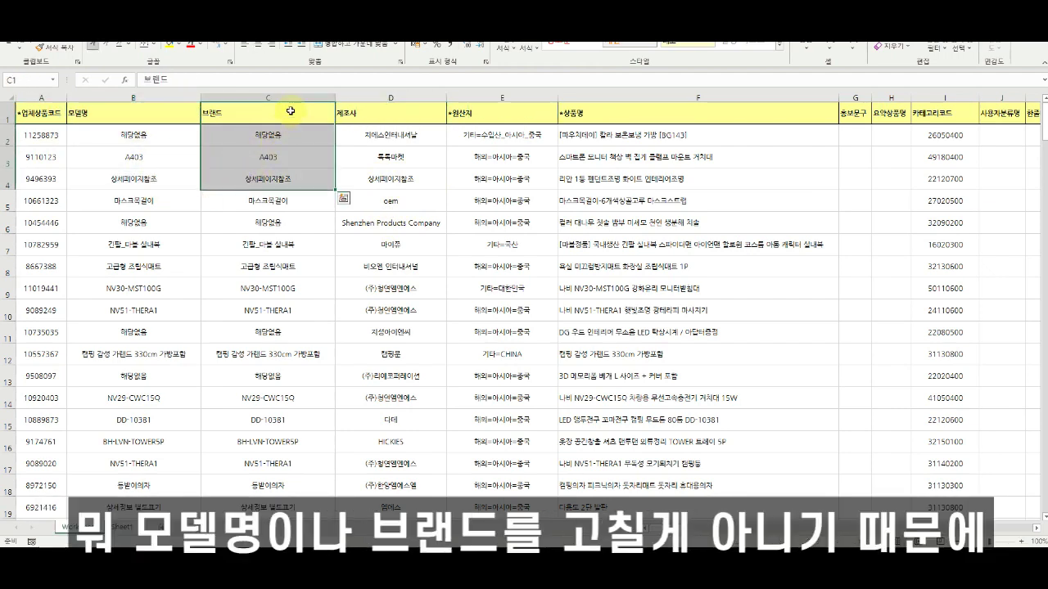
{"action": "left_click", "coordinate": [290, 110]}
{"action": "left_click", "coordinate": [369, 110]}
{"action": "key", "text": "Right"}
Examine the headers from 상품명 through 카테고리코드, 판매가 and 배송비 to 판매수량
{"action": "left_click", "coordinate": [576, 111]}
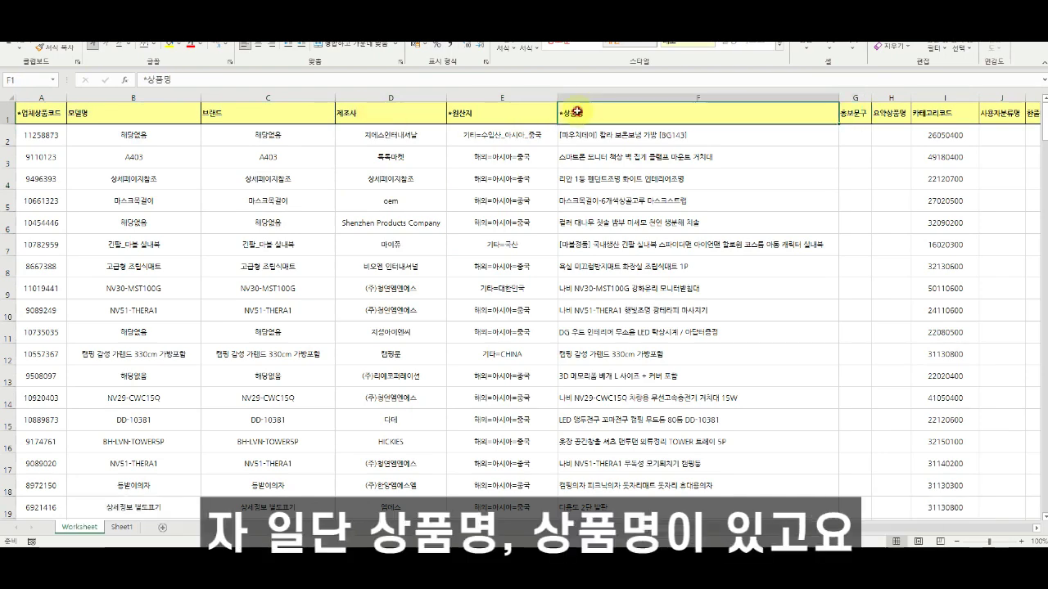
{"action": "key", "text": "Right"}
{"action": "key", "text": "Right"}
{"action": "key", "text": "Right"}
{"action": "key", "text": "Right"}
{"action": "key", "text": "Right"}
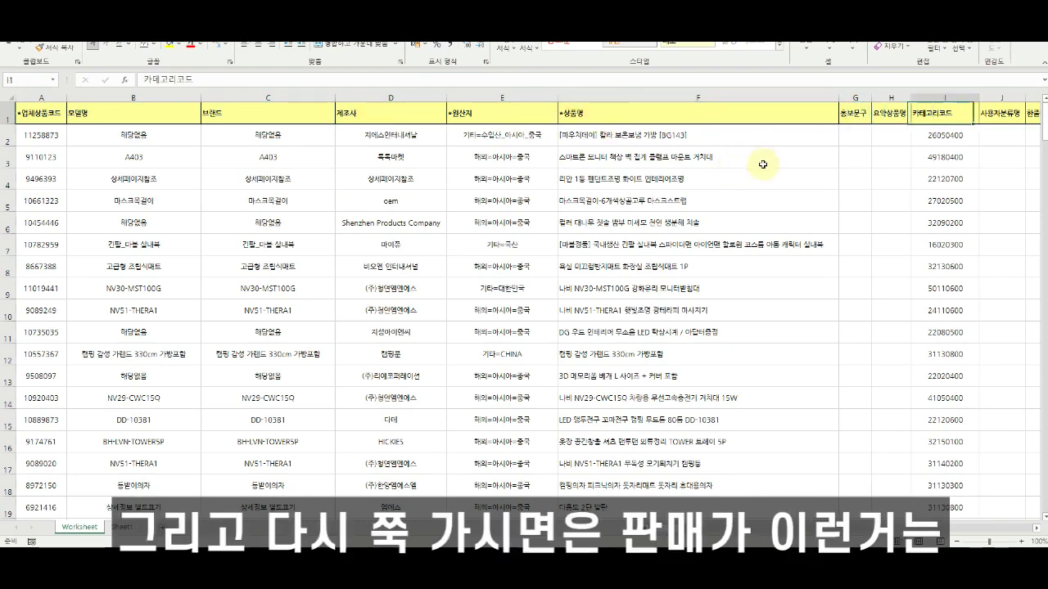
{"action": "key", "text": "Right"}
{"action": "key", "text": "Right"}
{"action": "key", "text": "Right"}
{"action": "key", "text": "Right"}
{"action": "key", "text": "Right"}
{"action": "key", "text": "Right"}
{"action": "key", "text": "Right"}
{"action": "key", "text": "Right"}
{"action": "key", "text": "Right"}
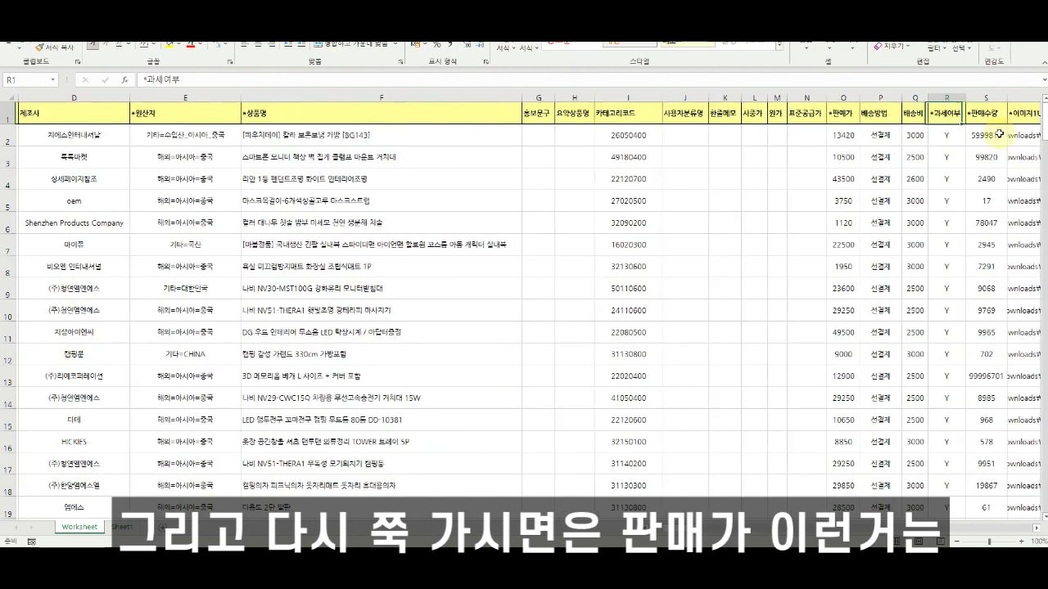
{"action": "key", "text": "Right"}
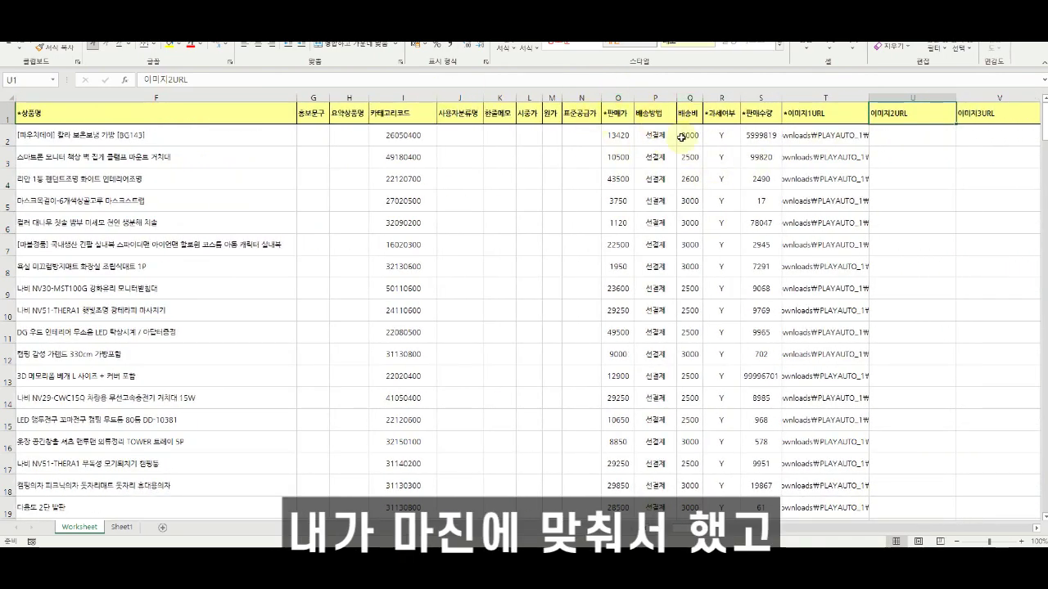
Examine the image header columns from 이미지1URL through GIF생성 to 이미지10URL
{"action": "key", "text": "Right"}
{"action": "key", "text": "Right"}
{"action": "key", "text": "Right"}
{"action": "key", "text": "Left"}
{"action": "key", "text": "Left"}
{"action": "key", "text": "Left"}
{"action": "key", "text": "Left"}
{"action": "key", "text": "Right"}
{"action": "key", "text": "Right"}
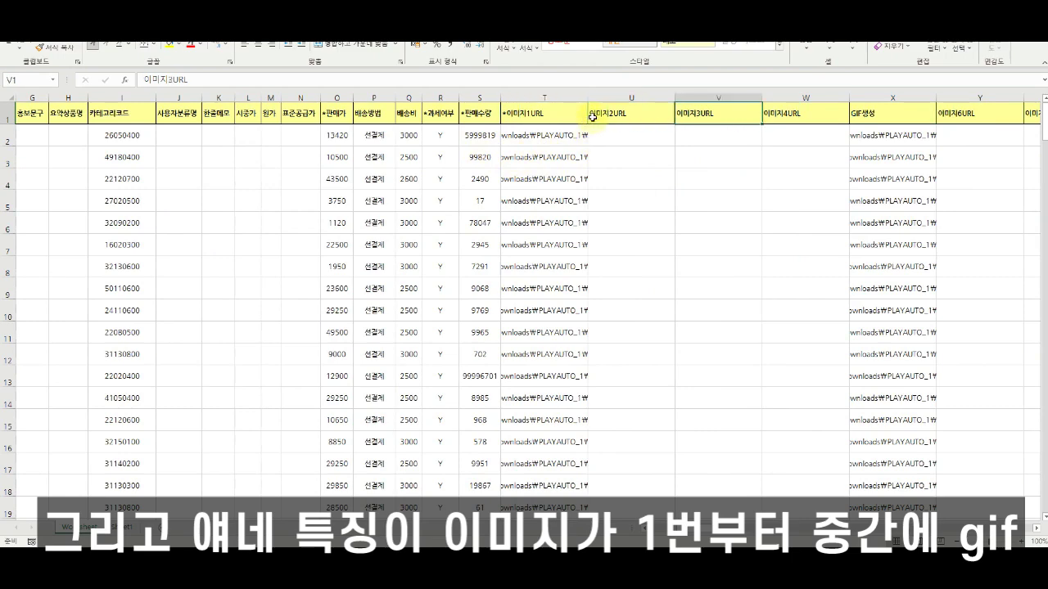
{"action": "key", "text": "Right"}
{"action": "key", "text": "Right"}
{"action": "key", "text": "Right"}
{"action": "key", "text": "Right"}
{"action": "key", "text": "Right"}
{"action": "key", "text": "Right"}
{"action": "key", "text": "Right"}
{"action": "key", "text": "Right"}
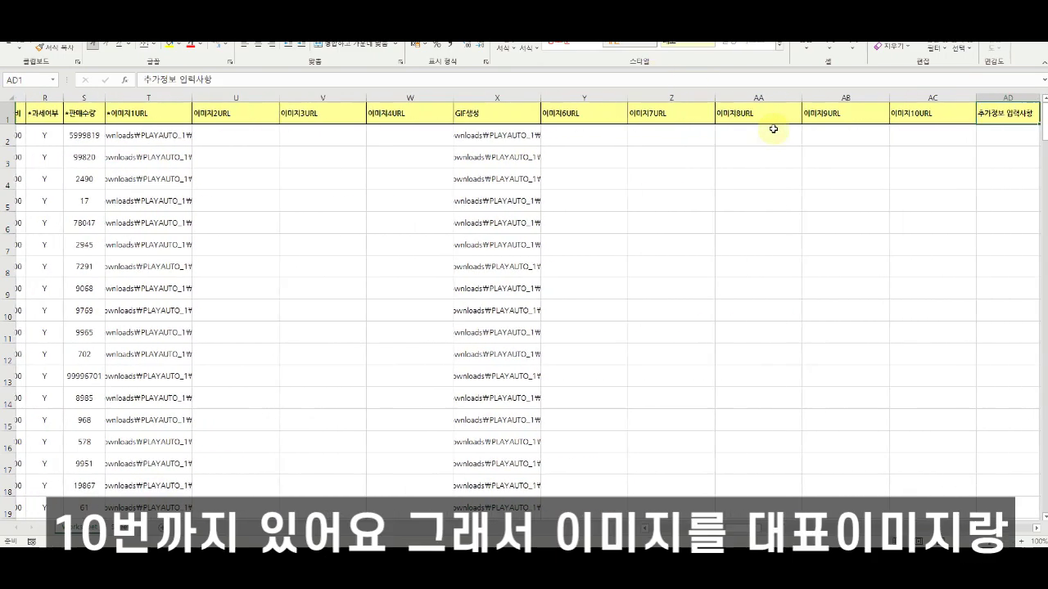
Recheck the Worksheet sheet's image columns for empty entries and compare them with the image URL columns in the PLAYAUTO sheet
{"action": "key", "text": "Left"}
{"action": "key", "text": "Left"}
{"action": "key", "text": "Left"}
{"action": "key", "text": "Left"}
{"action": "key", "text": "Left"}
{"action": "key", "text": "Left"}
{"action": "key", "text": "Left"}
{"action": "key", "text": "Left"}
{"action": "key", "text": "Left"}
{"action": "key", "text": "Left"}
{"action": "key", "text": "Left"}
{"action": "key", "text": "Right"}
{"action": "key", "text": "Right"}
{"action": "key", "text": "Right"}
{"action": "key", "text": "Right"}
{"action": "key", "text": "Right"}
{"action": "key", "text": "Right"}
{"action": "key", "text": "Right"}
{"action": "key", "text": "Right"}
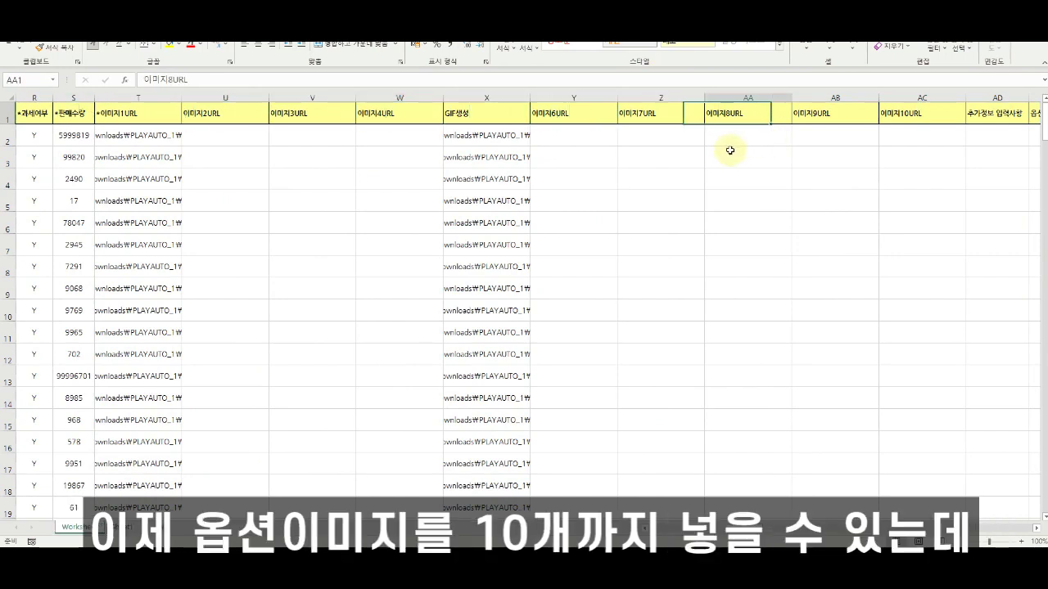
{"action": "key", "text": "Right"}
{"action": "key", "text": "Right"}
{"action": "key", "text": "Right"}
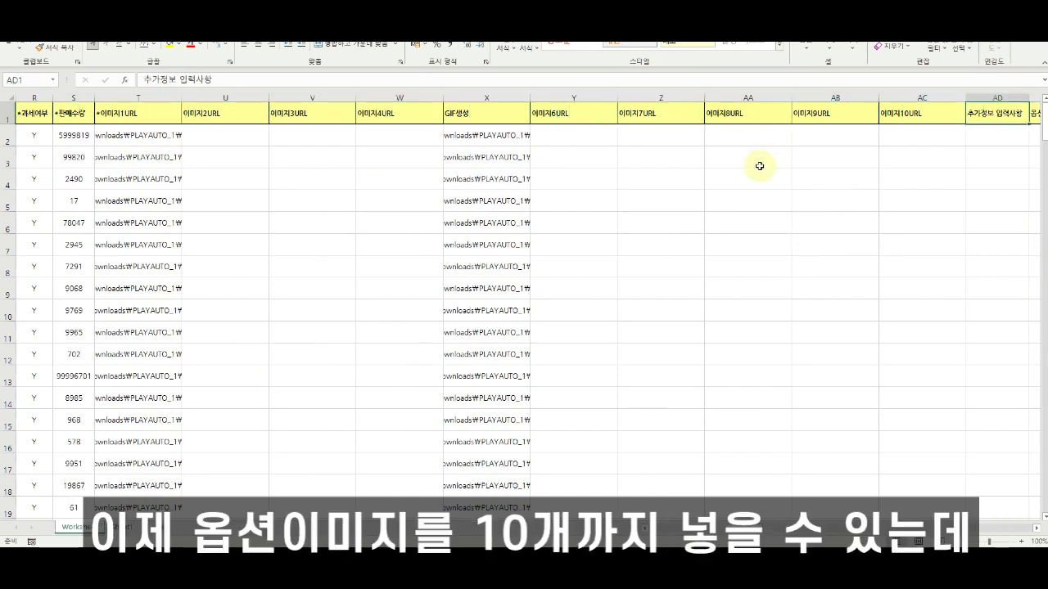
{"action": "left_click", "coordinate": [291, 122]}
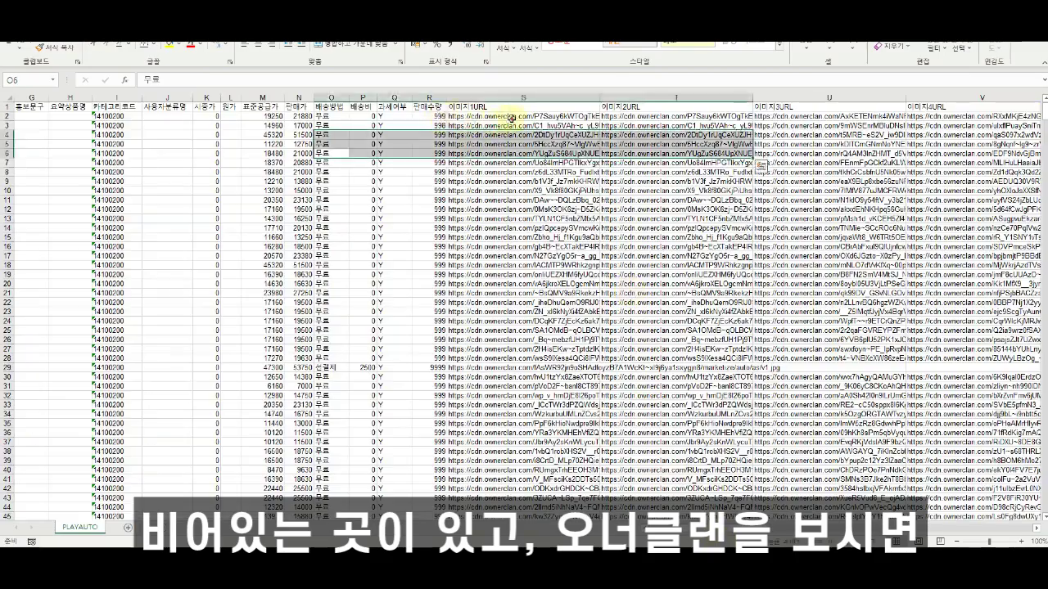
Review the PLAYAUTO sheet's image URL columns and check the first product's 이미지1URL entry in the Worksheet sheet
{"action": "left_click", "coordinate": [533, 134]}
{"action": "key", "text": "Right"}
{"action": "key", "text": "Right"}
{"action": "key", "text": "Right"}
{"action": "key", "text": "Right"}
{"action": "key", "text": "Right"}
{"action": "key", "text": "Right"}
{"action": "key", "text": "Right"}
{"action": "key", "text": "Right"}
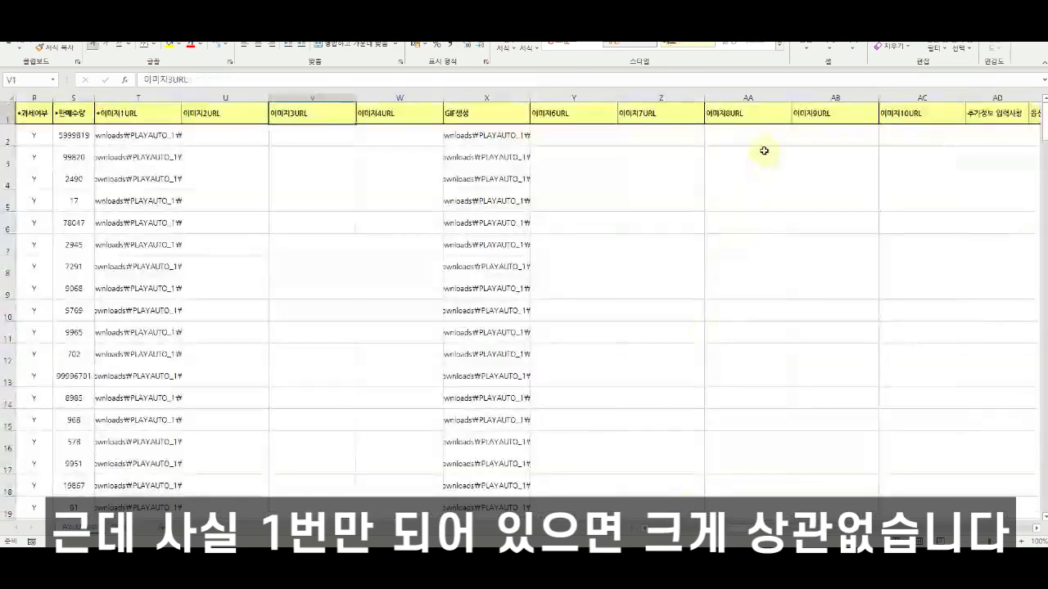
{"action": "left_click", "coordinate": [753, 133]}
{"action": "left_click", "coordinate": [151, 141]}
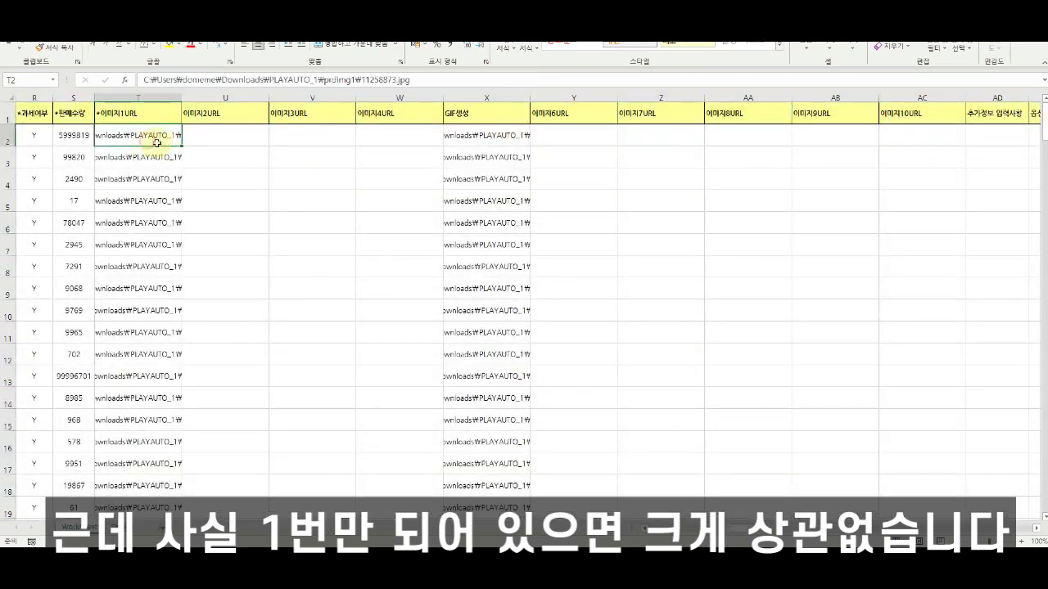
Examine the 선택옵션 column, expanding the full option text of the products in cells AF2 and AF7
{"action": "key", "text": "Right"}
{"action": "key", "text": "Right"}
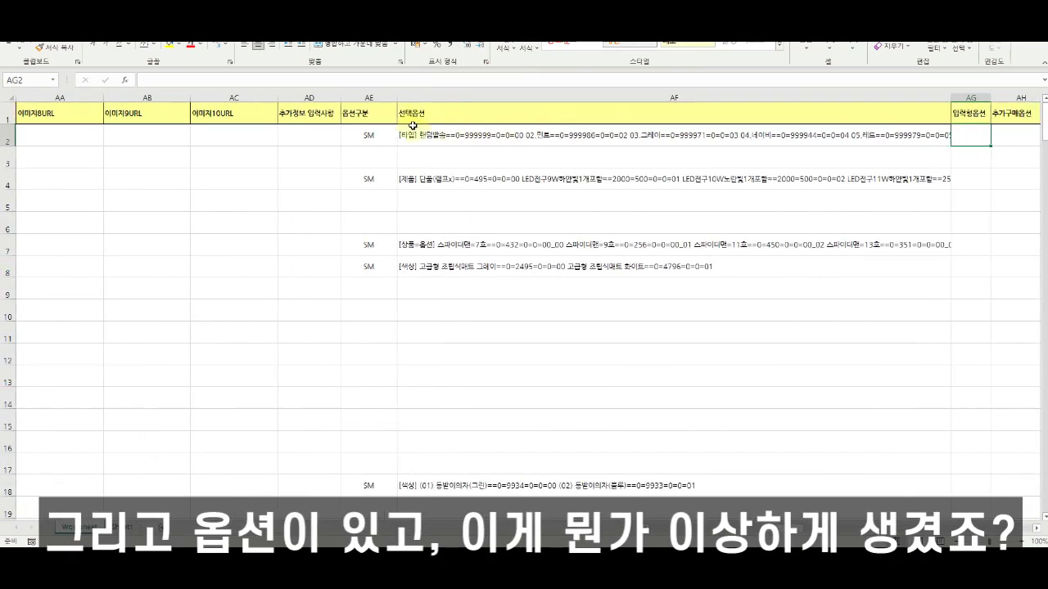
{"action": "left_click", "coordinate": [518, 136]}
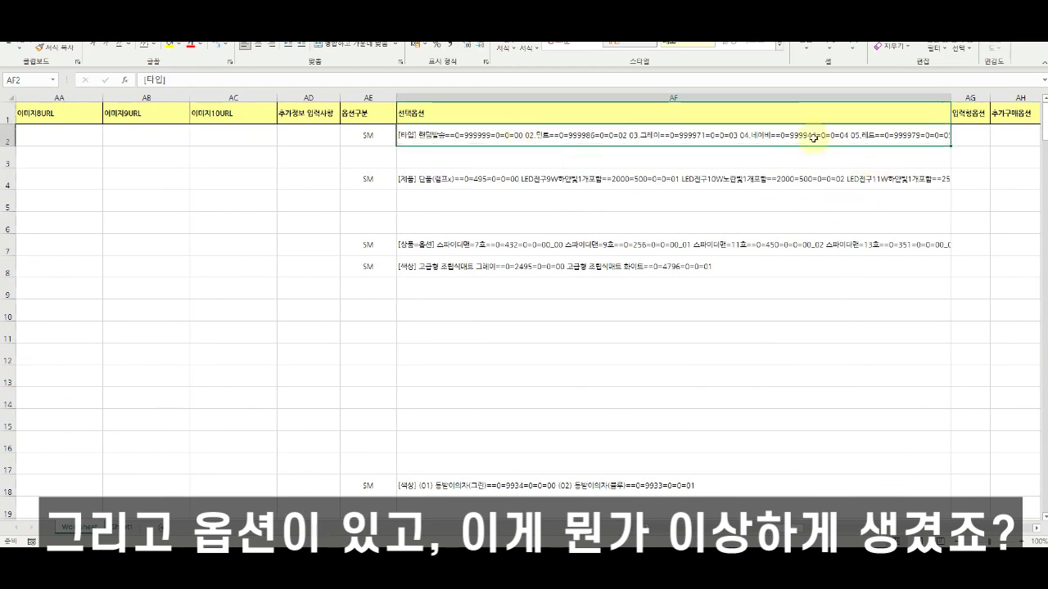
{"action": "double_click", "coordinate": [597, 129]}
{"action": "left_click", "coordinate": [529, 202]}
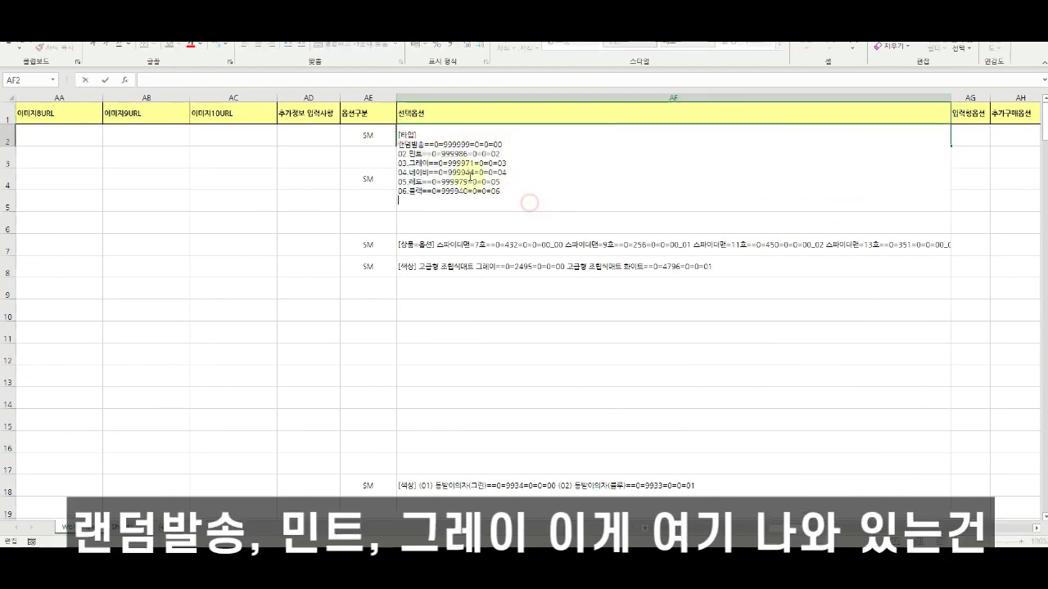
{"action": "left_click_drag", "start_coordinate": [399, 153], "coordinate": [468, 174]}
{"action": "left_click", "coordinate": [435, 145]}
{"action": "left_click_drag", "start_coordinate": [451, 191], "coordinate": [462, 192]}
{"action": "left_click", "coordinate": [432, 181]}
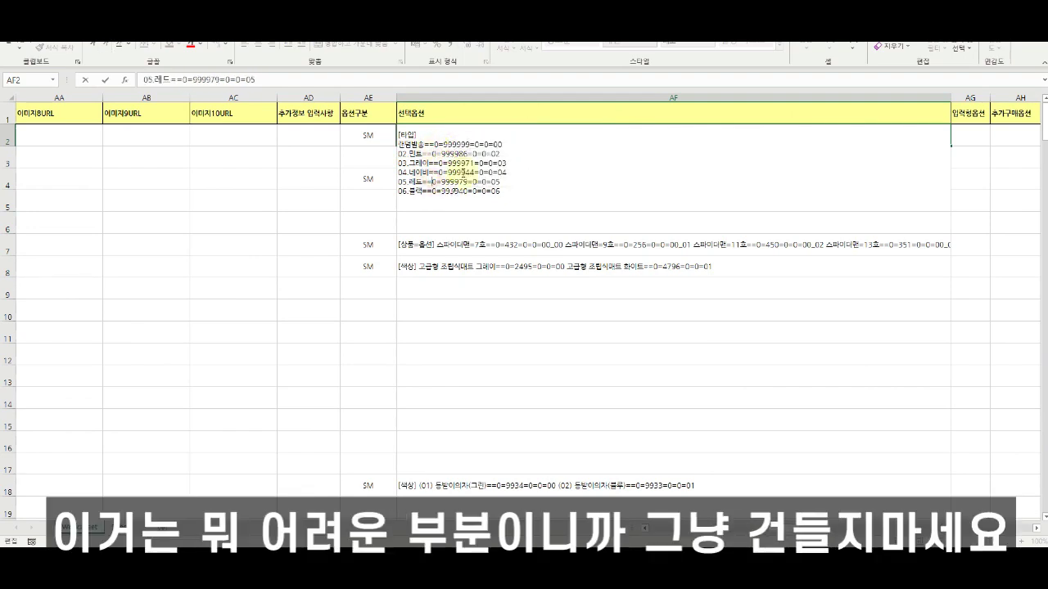
{"action": "left_click", "coordinate": [492, 244]}
{"action": "double_click", "coordinate": [495, 245]}
{"action": "left_click_drag", "start_coordinate": [434, 250], "coordinate": [449, 274]}
Examine the HTML in the 상세설명 column and the neighbouring columns through 유효일자
{"action": "key", "text": "Right"}
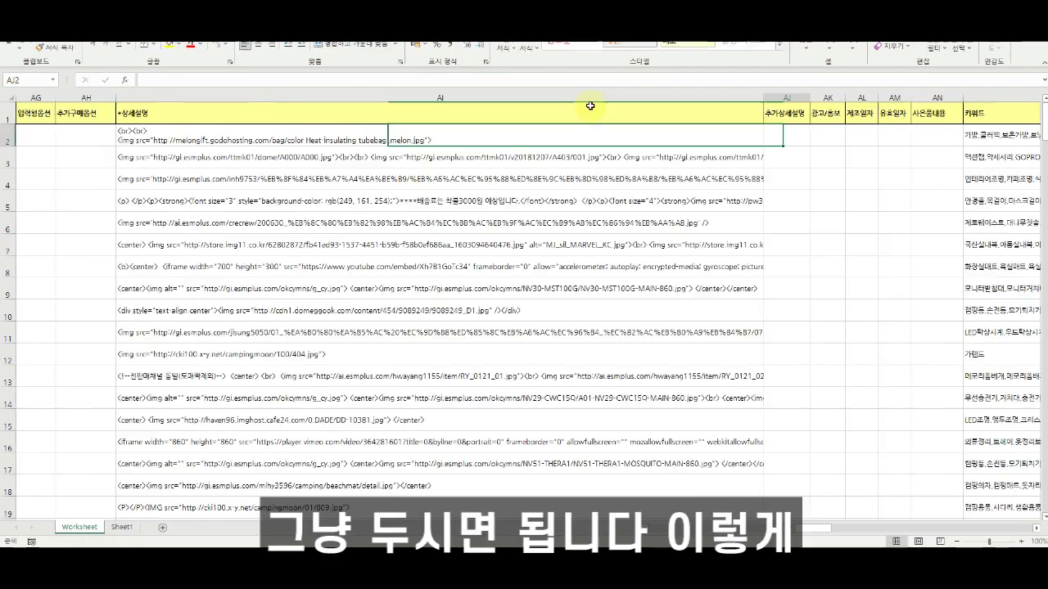
{"action": "left_click", "coordinate": [212, 138]}
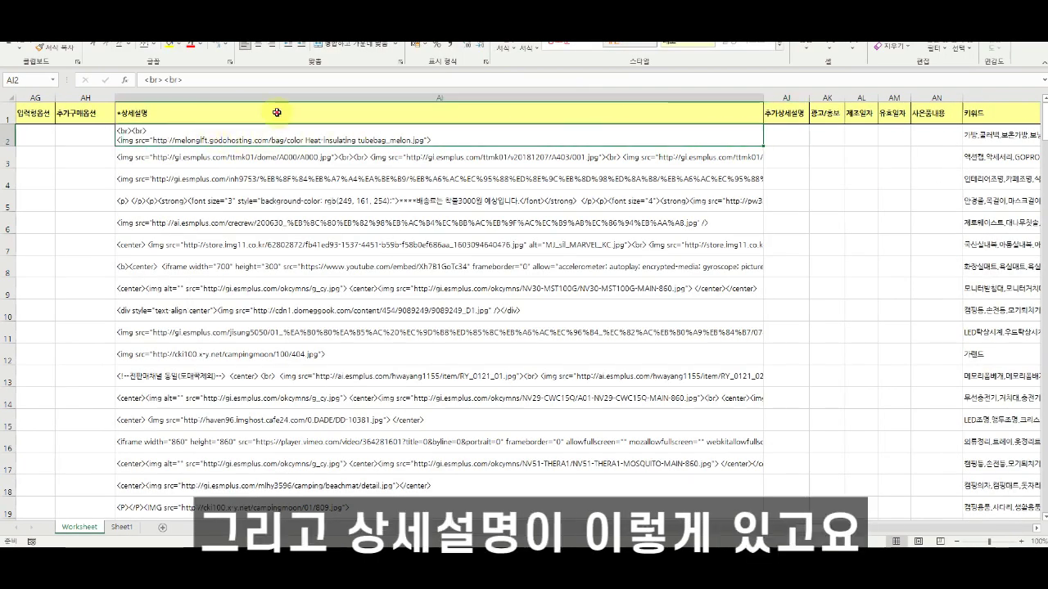
{"action": "key", "text": "Right"}
{"action": "key", "text": "Right"}
{"action": "key", "text": "Right"}
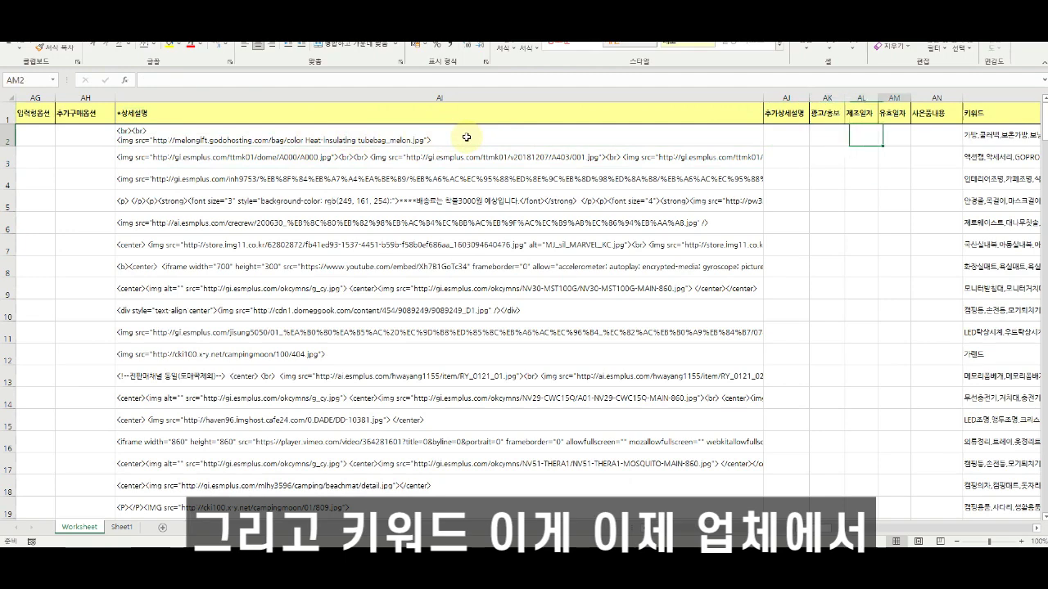
Examine the supplier keywords listed for the products in the 키워드 column
{"action": "key", "text": "Right"}
{"action": "key", "text": "Right"}
{"action": "key", "text": "Right"}
{"action": "left_click_drag", "start_coordinate": [424, 111], "coordinate": [435, 375]}
{"action": "left_click", "coordinate": [437, 228]}
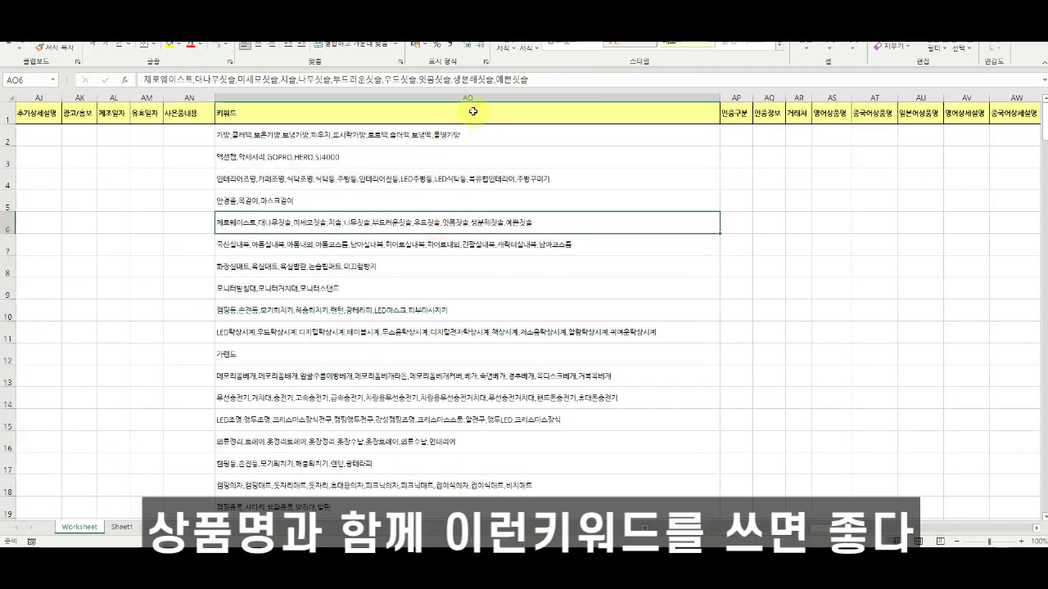
{"action": "left_click", "coordinate": [422, 117]}
{"action": "left_click", "coordinate": [427, 153]}
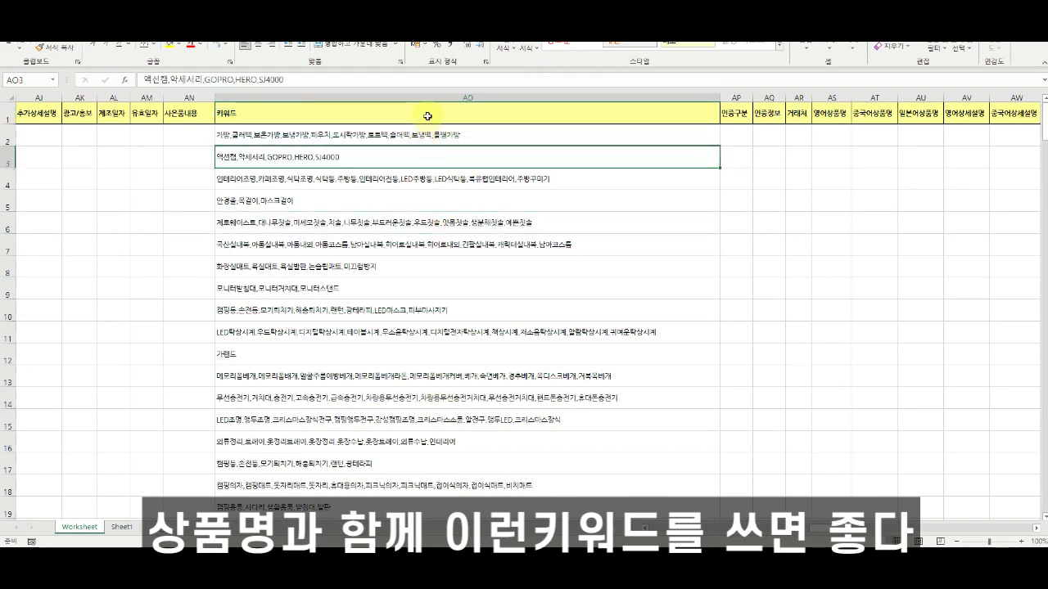
{"action": "left_click", "coordinate": [430, 120]}
{"action": "left_click", "coordinate": [439, 142]}
{"action": "key", "text": "Right"}
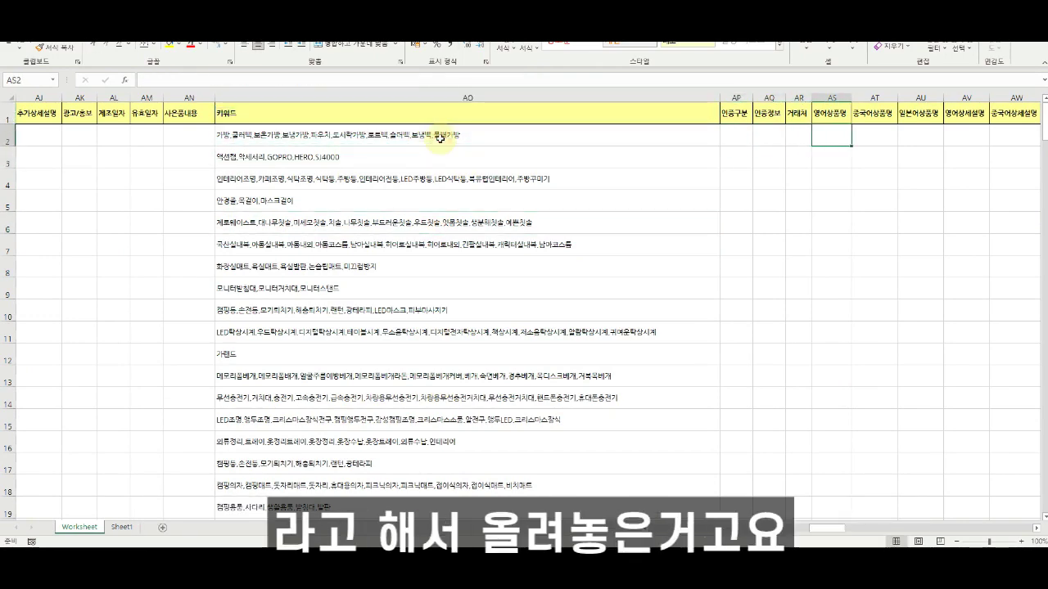
Review the columns after 키워드, from the 영어상품명 foreign-language fields through 상품상세코드 to 상품상세2
{"action": "key", "text": "Right"}
{"action": "key", "text": "Right"}
{"action": "key", "text": "Right"}
{"action": "key", "text": "Right"}
{"action": "key", "text": "Right"}
{"action": "key", "text": "Right"}
{"action": "key", "text": "Right"}
{"action": "key", "text": "Right"}
{"action": "key", "text": "Right"}
{"action": "key", "text": "Right"}
{"action": "key", "text": "Right"}
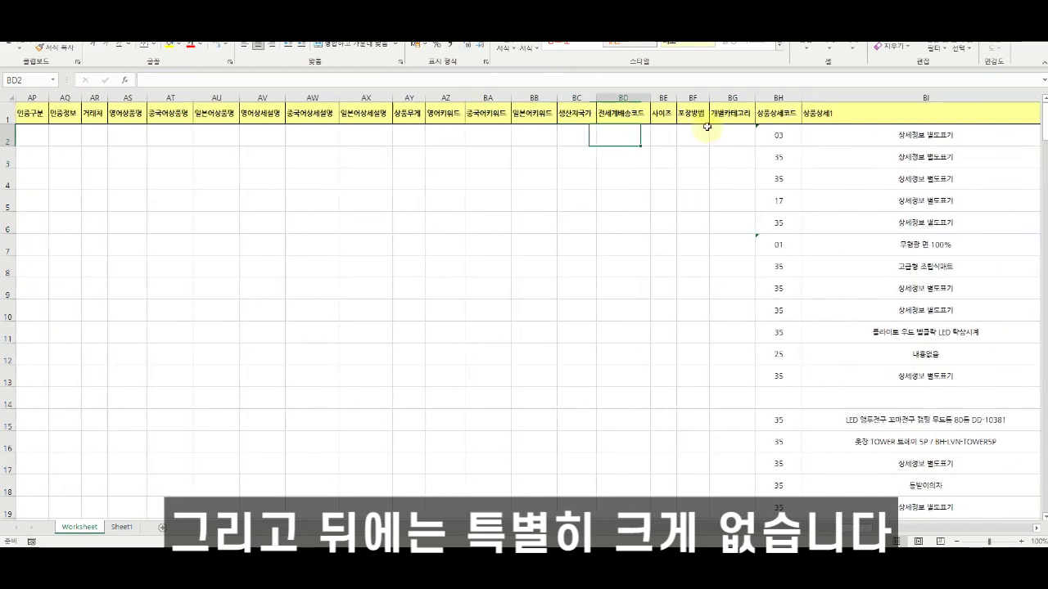
{"action": "key", "text": "Right"}
{"action": "key", "text": "Right"}
{"action": "key", "text": "Right"}
{"action": "key", "text": "Right"}
{"action": "key", "text": "Right"}
{"action": "key", "text": "Right"}
{"action": "key", "text": "Right"}
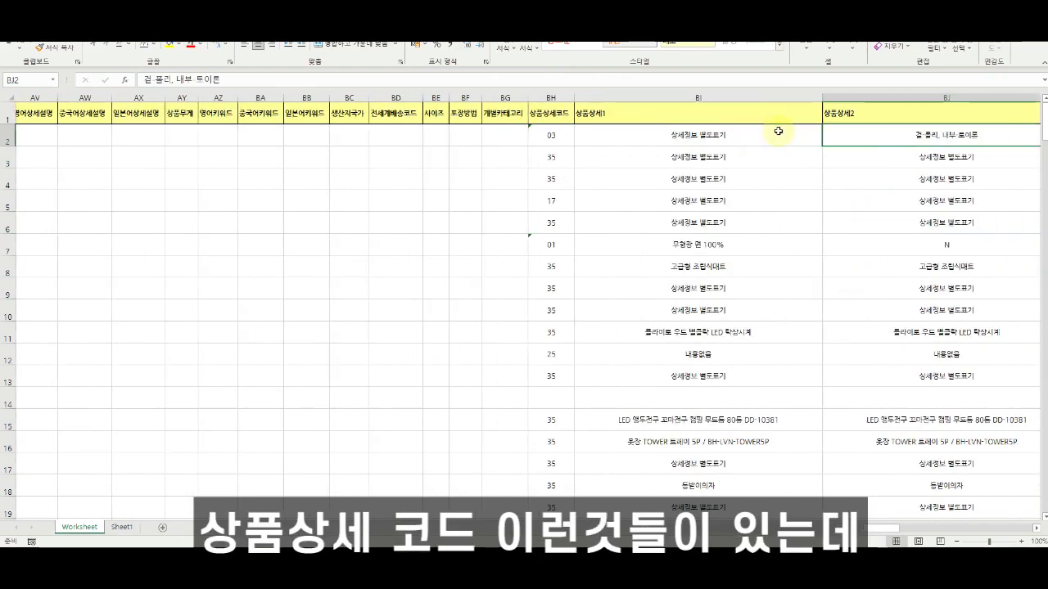
Look through the remaining product detail columns from 상품상세2 to 상품상세14
{"action": "key", "text": "Right"}
{"action": "key", "text": "Right"}
{"action": "key", "text": "Right"}
{"action": "key", "text": "Right"}
{"action": "key", "text": "Right"}
{"action": "key", "text": "Right"}
{"action": "key", "text": "Right"}
{"action": "key", "text": "Right"}
{"action": "key", "text": "Right"}
{"action": "key", "text": "Right"}
{"action": "key", "text": "Right"}
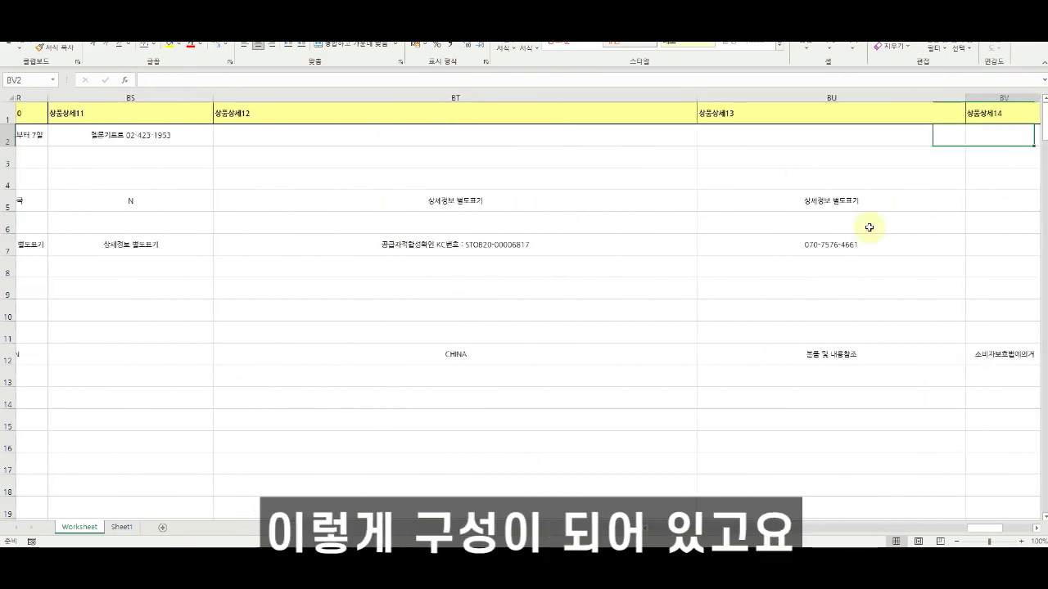
{"action": "key", "text": "Right"}
{"action": "key", "text": "Right"}
Return to the 상품명, 판매가 and image URL columns and review them as candidates for editing
{"action": "left_click_drag", "start_coordinate": [1000, 528], "coordinate": [691, 512]}
{"action": "left_click", "coordinate": [492, 91]}
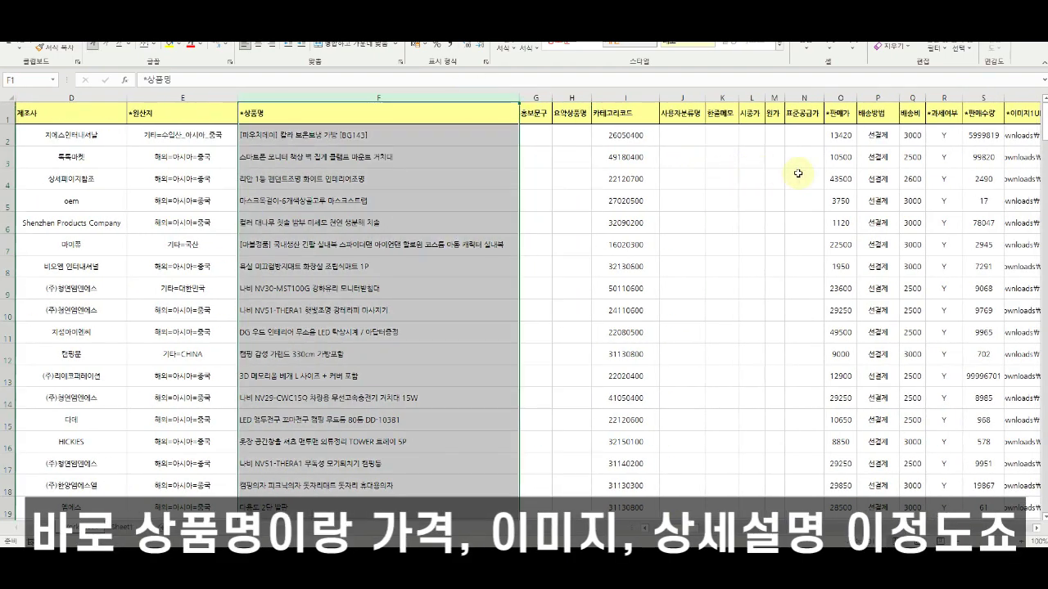
{"action": "left_click", "coordinate": [841, 97]}
{"action": "left_click", "coordinate": [905, 159]}
{"action": "key", "text": "Right"}
{"action": "key", "text": "Right"}
{"action": "key", "text": "Right"}
{"action": "key", "text": "Right"}
{"action": "key", "text": "Right"}
{"action": "left_click", "coordinate": [584, 110]}
{"action": "left_click", "coordinate": [885, 131]}
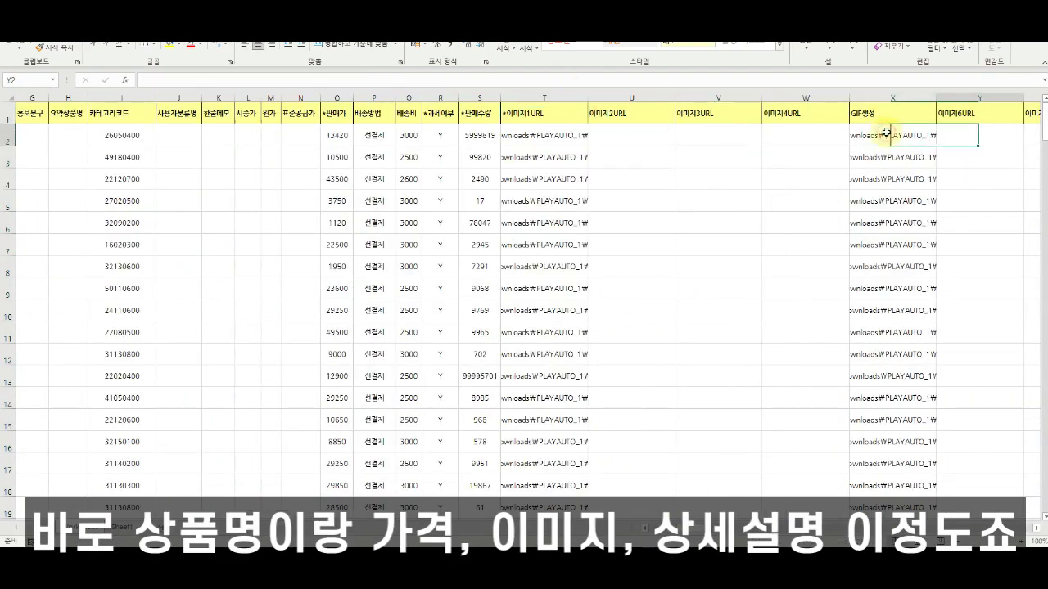
Revisit the 상세설명 column as another candidate for editing
{"action": "key", "text": "Right"}
{"action": "key", "text": "Right"}
{"action": "key", "text": "Right"}
{"action": "key", "text": "Right"}
{"action": "key", "text": "Right"}
{"action": "key", "text": "Right"}
{"action": "key", "text": "Right"}
{"action": "key", "text": "Right"}
{"action": "key", "text": "Right"}
{"action": "left_click", "coordinate": [543, 141]}
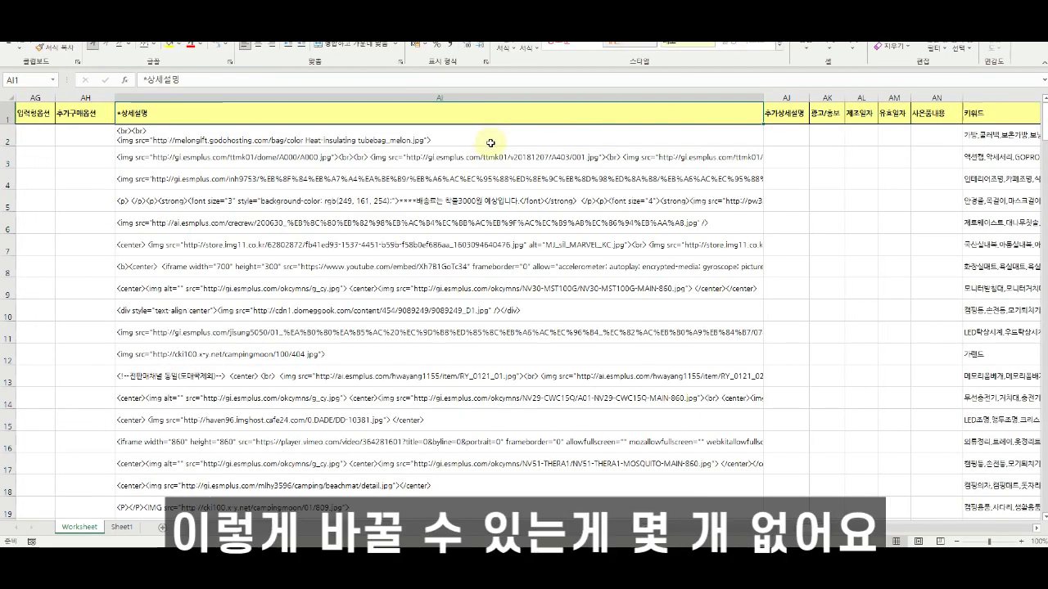
Go back to the image columns and recheck 이미지1URL through GIF생성 for images that could be changed
{"action": "key", "text": "Left"}
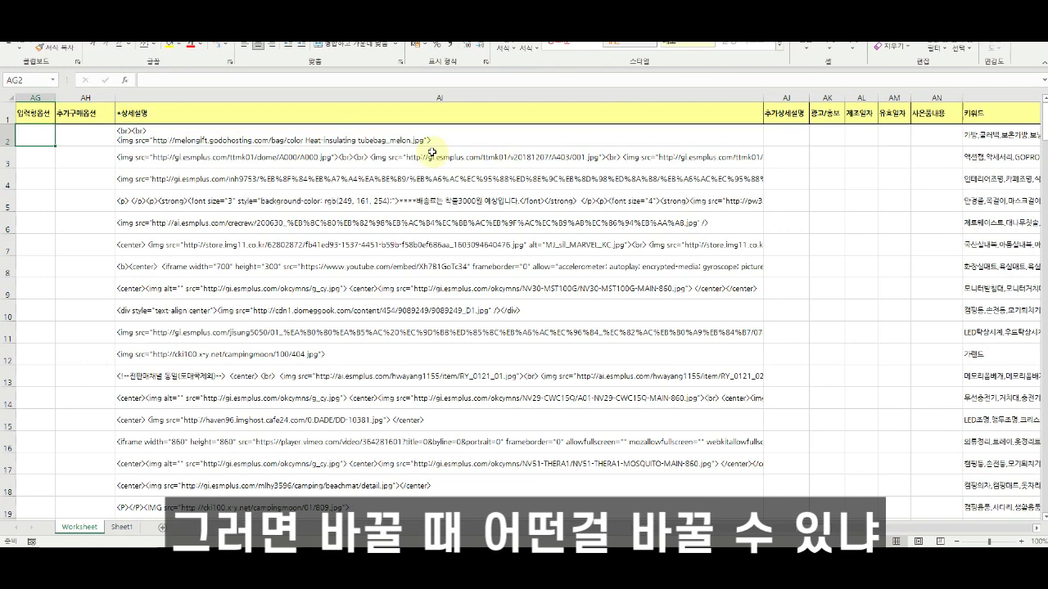
{"action": "key", "text": "Left"}
{"action": "key", "text": "Left"}
{"action": "key", "text": "Left"}
{"action": "key", "text": "Left"}
{"action": "key", "text": "Left"}
{"action": "key", "text": "Left"}
{"action": "key", "text": "Left"}
{"action": "key", "text": "Left"}
{"action": "key", "text": "Left"}
{"action": "key", "text": "Left"}
{"action": "key", "text": "Left"}
{"action": "key", "text": "Left"}
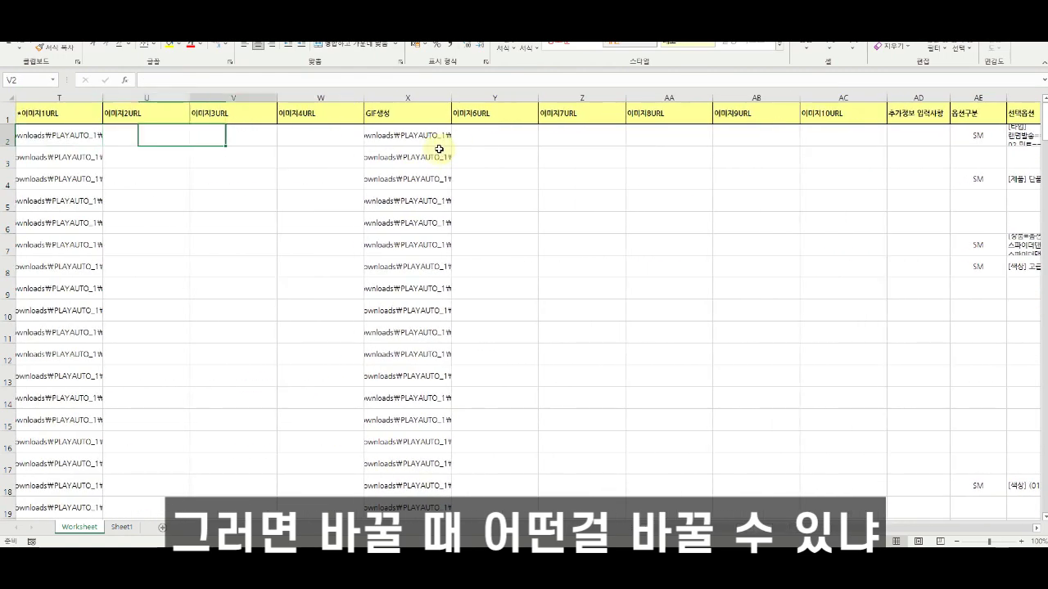
{"action": "key", "text": "Right"}
{"action": "key", "text": "Right"}
{"action": "key", "text": "Right"}
{"action": "key", "text": "Right"}
{"action": "key", "text": "Left"}
{"action": "key", "text": "Left"}
{"action": "key", "text": "Left"}
{"action": "key", "text": "Left"}
{"action": "key", "text": "Left"}
{"action": "key", "text": "Left"}
{"action": "key", "text": "Right"}
{"action": "key", "text": "Right"}
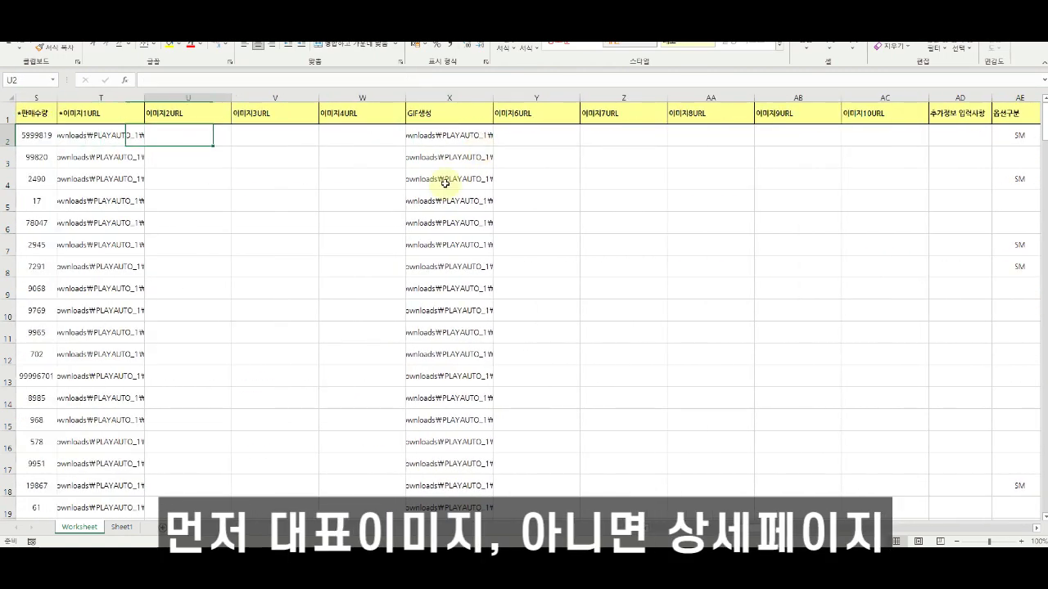
Copy the image address from the first product's 상세설명 cell and open it in the browser
{"action": "key", "text": "Right"}
{"action": "key", "text": "Right"}
{"action": "key", "text": "Right"}
{"action": "key", "text": "Right"}
{"action": "key", "text": "Right"}
{"action": "key", "text": "Right"}
{"action": "key", "text": "Right"}
{"action": "key", "text": "Right"}
{"action": "key", "text": "Right"}
{"action": "key", "text": "Right"}
{"action": "key", "text": "Right"}
{"action": "key", "text": "Right"}
{"action": "key", "text": "Right"}
{"action": "key", "text": "Right"}
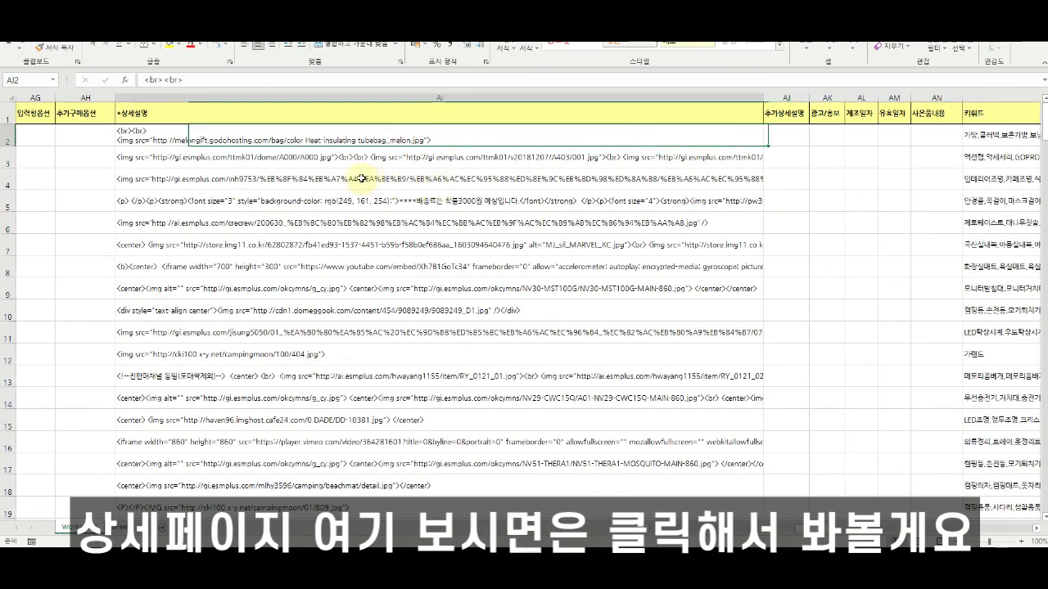
{"action": "left_click_drag", "start_coordinate": [423, 140], "coordinate": [175, 130]}
{"action": "key", "text": "ctrl+c"}
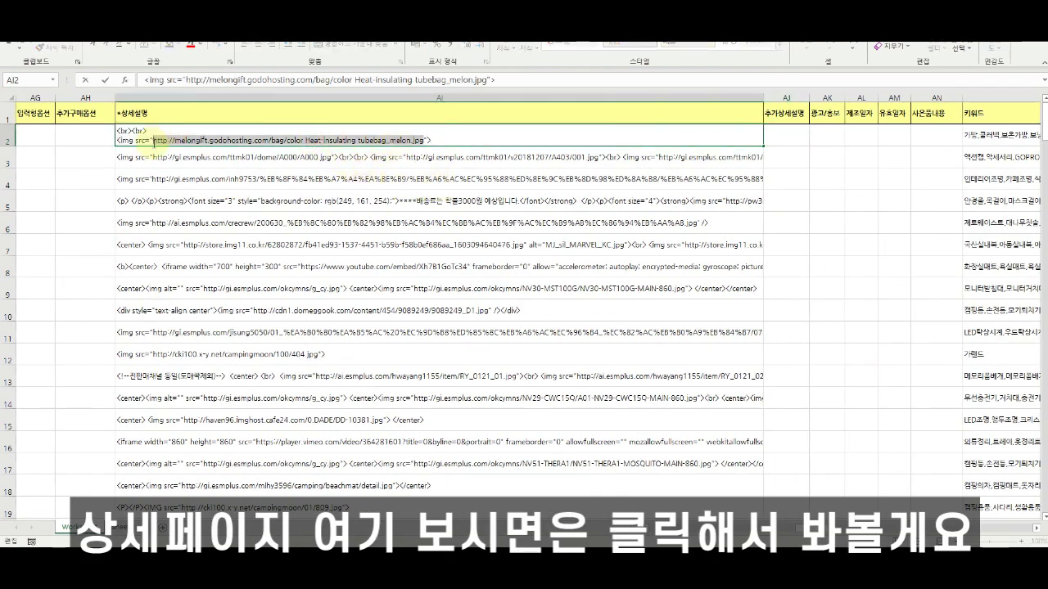
{"action": "key", "text": "alt+Tab"}
{"action": "key", "text": "ctrl+v"}
{"action": "key", "text": "Return"}
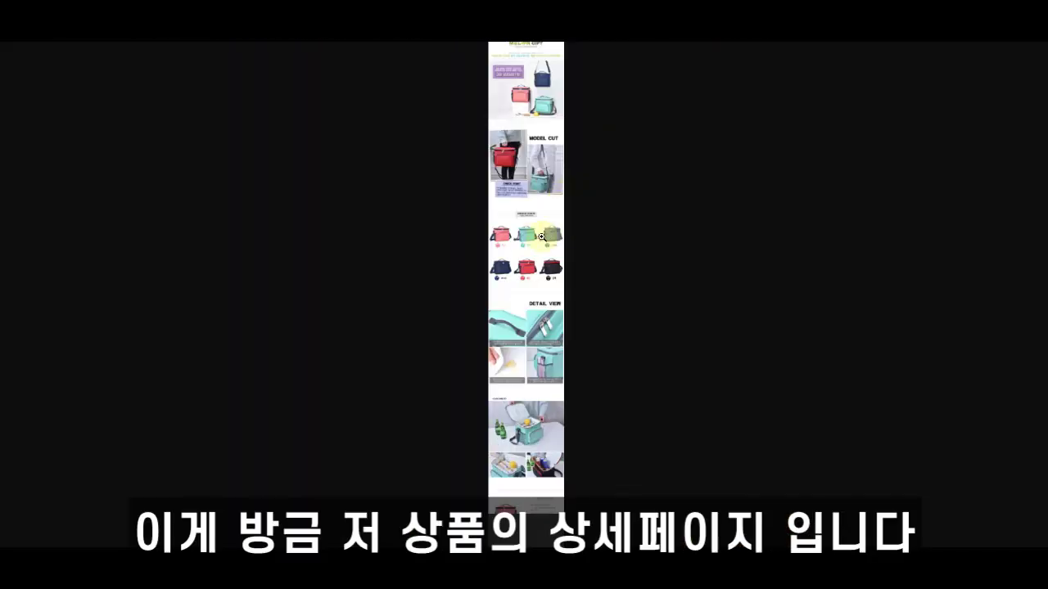
Enlarge the product's detail page image and examine its CHECK POINT and CHOICE COLOR sections
{"action": "left_click", "coordinate": [518, 236]}
{"action": "scroll", "coordinate": [1038, 236], "scroll_direction": "up", "scroll_amount": 5}
{"action": "left_click_drag", "start_coordinate": [1046, 167], "coordinate": [1030, 206]}
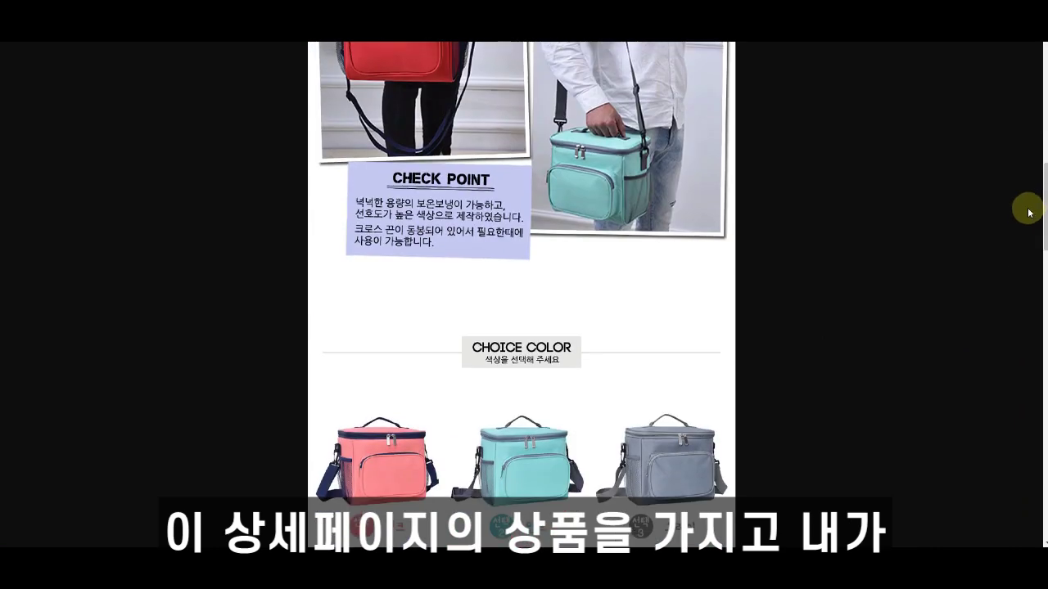
{"action": "left_click", "coordinate": [638, 564]}
{"action": "left_click", "coordinate": [479, 201]}
{"action": "left_click", "coordinate": [463, 163]}
{"action": "left_click", "coordinate": [484, 139]}
{"action": "left_click", "coordinate": [779, 142]}
{"action": "left_click", "coordinate": [750, 140]}
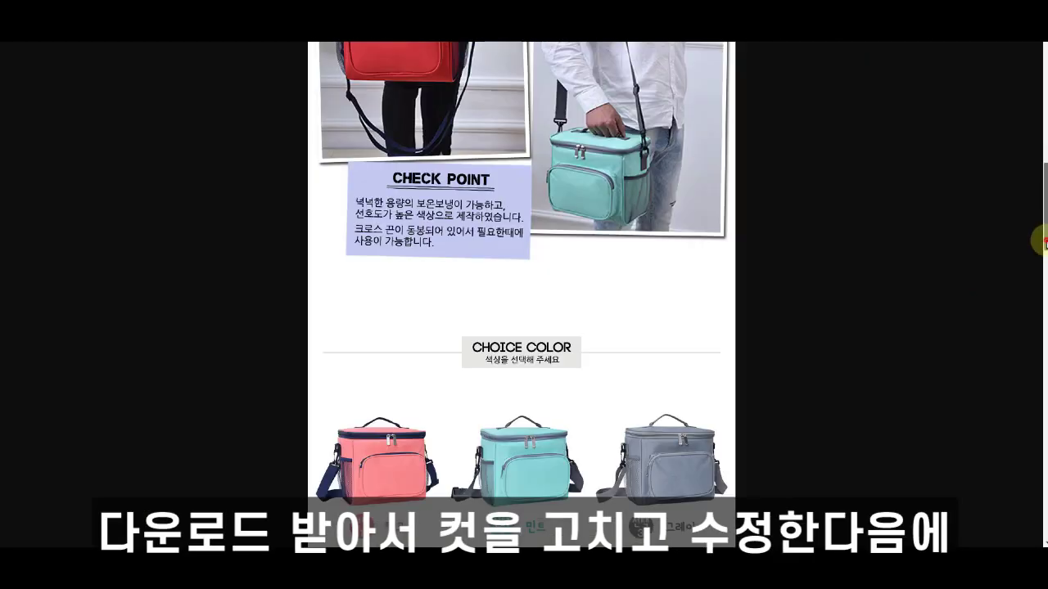
{"action": "left_click_drag", "start_coordinate": [1044, 242], "coordinate": [1043, 118]}
{"action": "scroll", "coordinate": [687, 356], "scroll_direction": "down", "scroll_amount": 5}
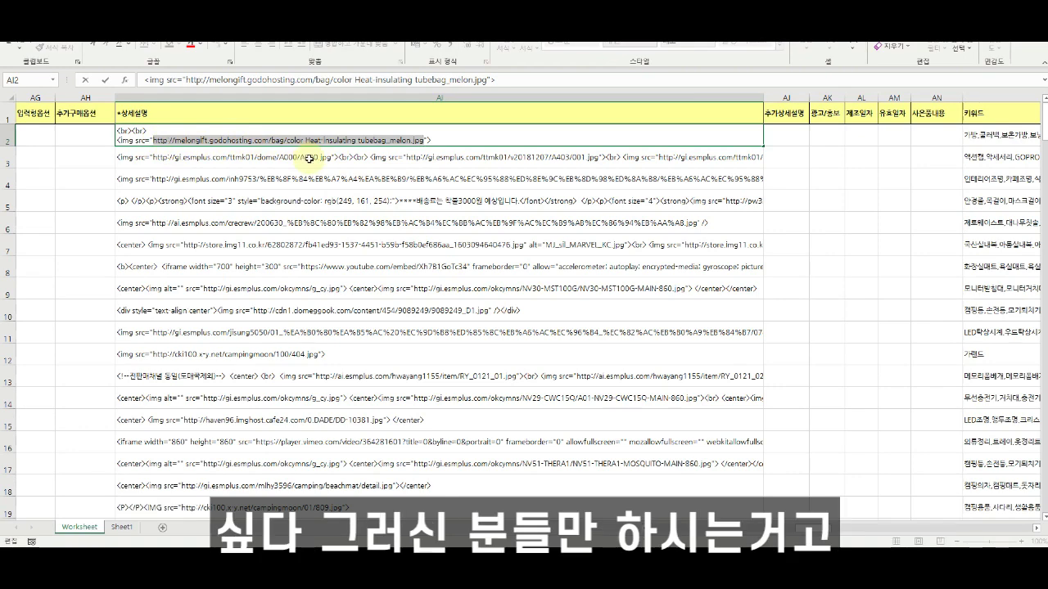
Return to the Excel Worksheet sheet and review the block of 상세설명 entries from the first product downward
{"action": "left_click", "coordinate": [397, 164]}
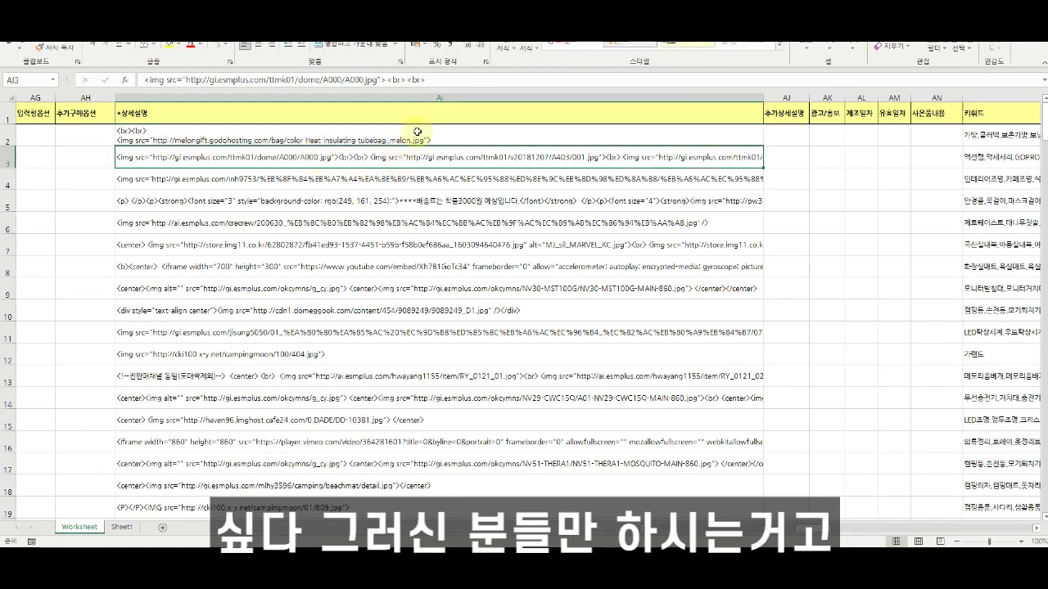
{"action": "left_click_drag", "start_coordinate": [424, 134], "coordinate": [458, 333]}
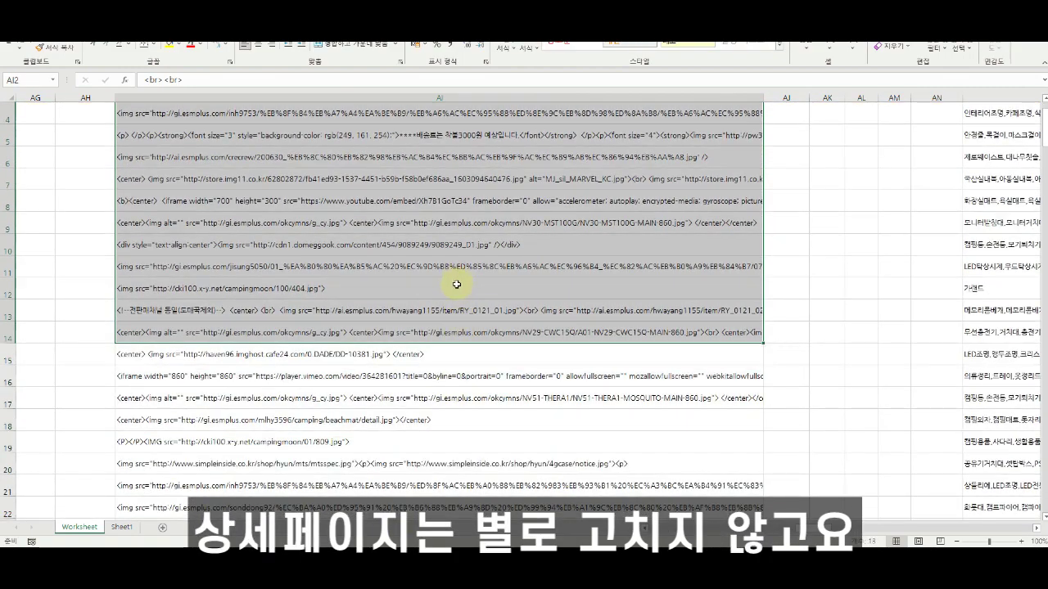
{"action": "scroll", "coordinate": [456, 282], "scroll_direction": "up", "scroll_amount": 1}
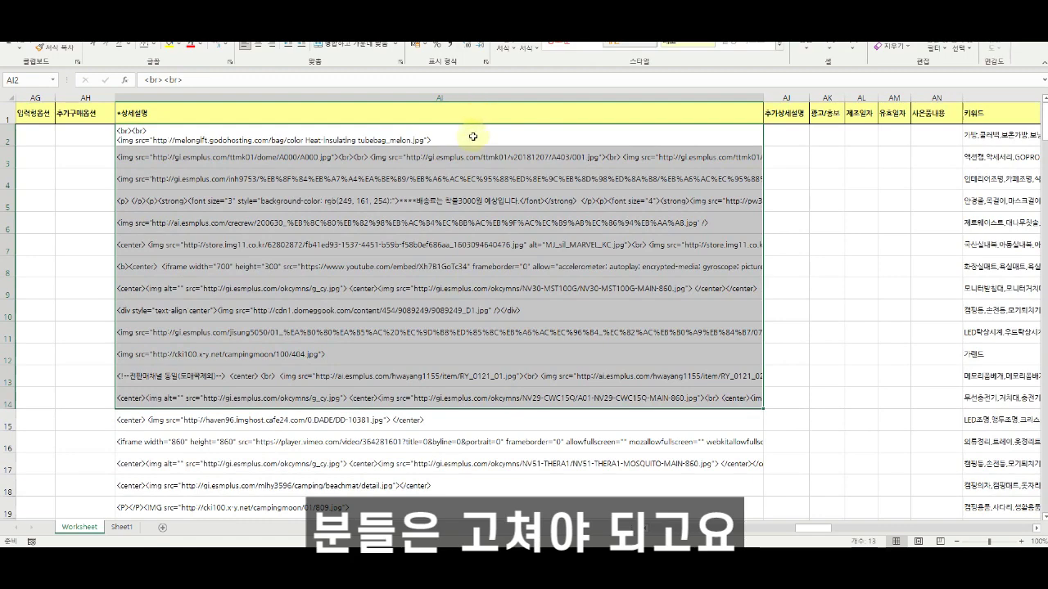
{"action": "left_click_drag", "start_coordinate": [466, 137], "coordinate": [440, 369]}
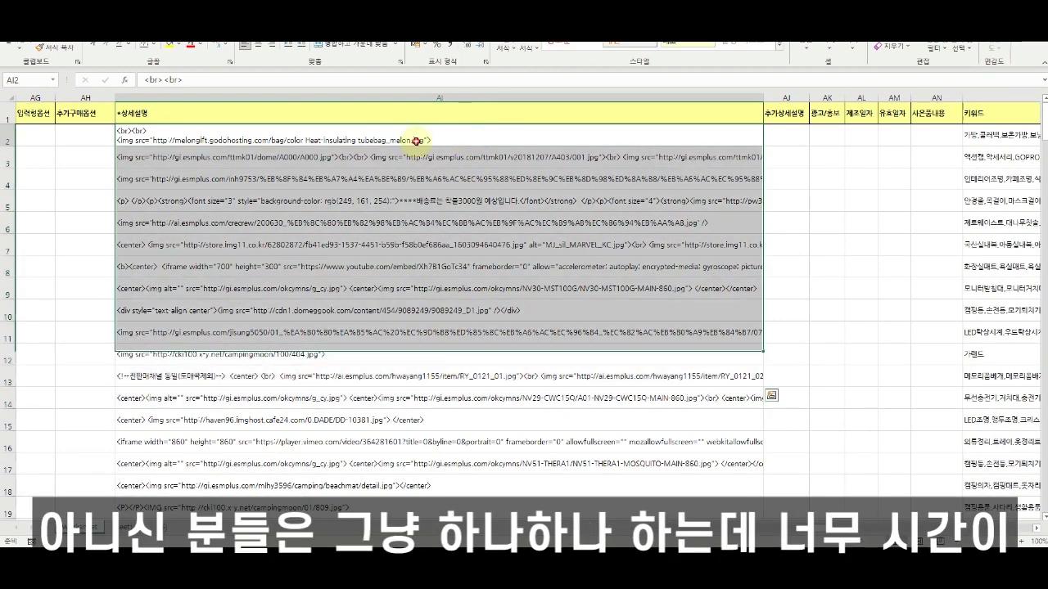
{"action": "left_click", "coordinate": [409, 158]}
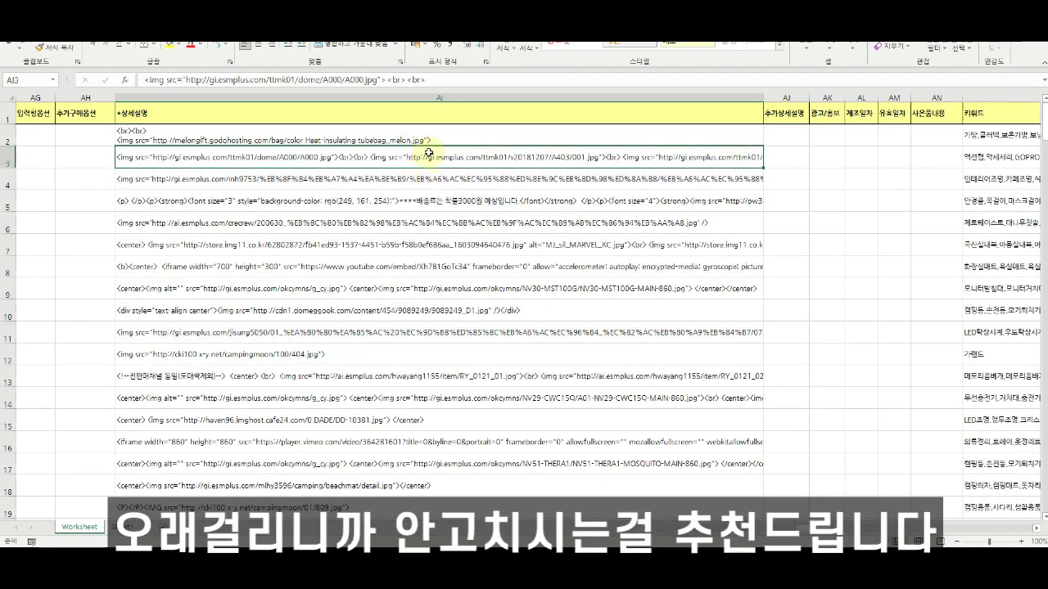
Go back from the first product's 상세설명 cell to the image columns and review 이미지1URL through GIF생성
{"action": "left_click", "coordinate": [428, 142]}
{"action": "key", "text": "Left"}
{"action": "key", "text": "Left"}
{"action": "key", "text": "Left"}
{"action": "key", "text": "Left"}
{"action": "key", "text": "Left"}
{"action": "key", "text": "Left"}
{"action": "key", "text": "Left"}
{"action": "key", "text": "Left"}
{"action": "key", "text": "Left"}
{"action": "key", "text": "Left"}
{"action": "key", "text": "Left"}
{"action": "key", "text": "Left"}
{"action": "key", "text": "Left"}
{"action": "key", "text": "Left"}
{"action": "key", "text": "Left"}
{"action": "key", "text": "Left"}
{"action": "key", "text": "Left"}
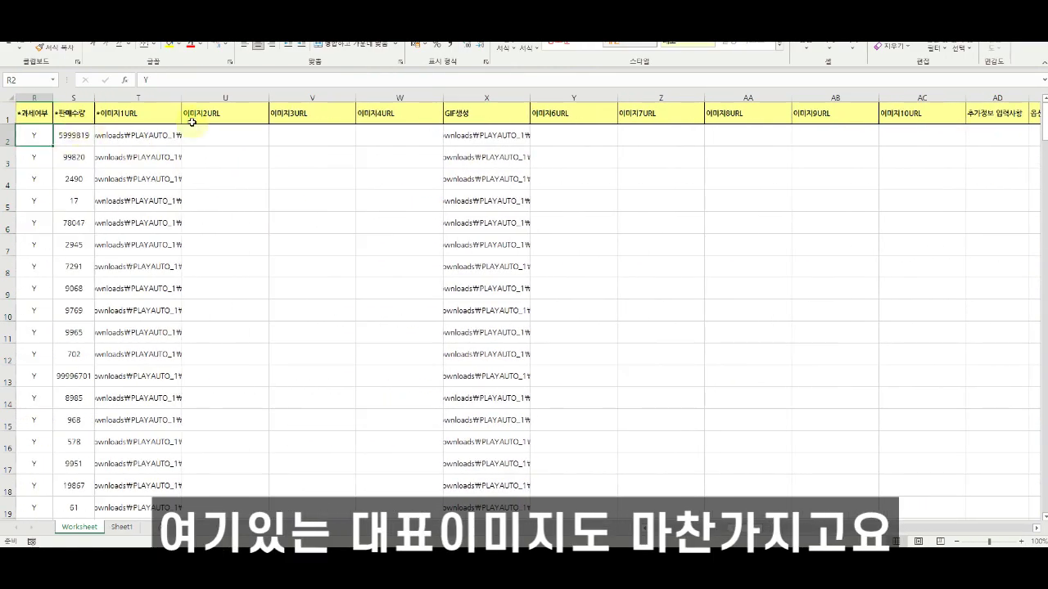
Return past the price and category columns to the product names and select the whole 상품명 column
{"action": "key", "text": "Left"}
{"action": "key", "text": "Left"}
{"action": "key", "text": "Left"}
{"action": "key", "text": "Left"}
{"action": "key", "text": "Left"}
{"action": "key", "text": "Left"}
{"action": "key", "text": "Left"}
{"action": "key", "text": "Left"}
{"action": "key", "text": "Left"}
{"action": "key", "text": "Left"}
{"action": "key", "text": "Left"}
{"action": "key", "text": "Left"}
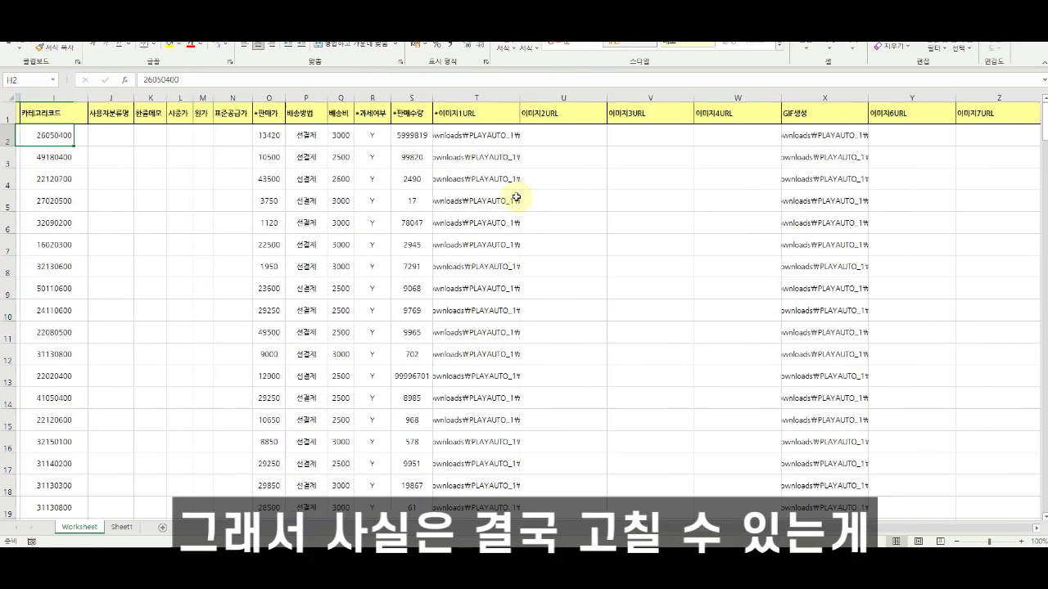
{"action": "key", "text": "Left"}
{"action": "key", "text": "Left"}
{"action": "key", "text": "Left"}
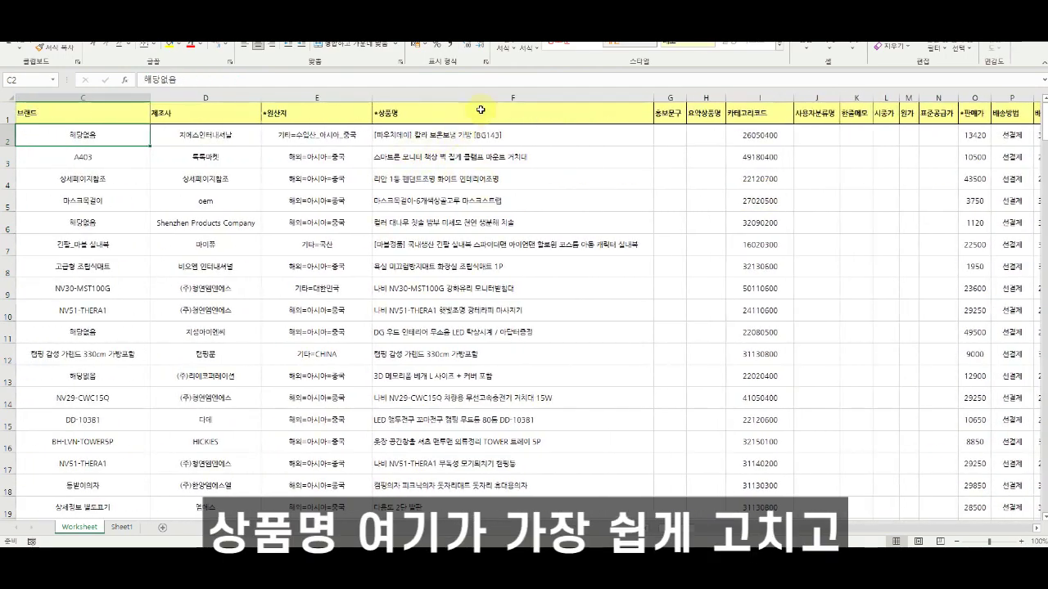
{"action": "left_click", "coordinate": [489, 98]}
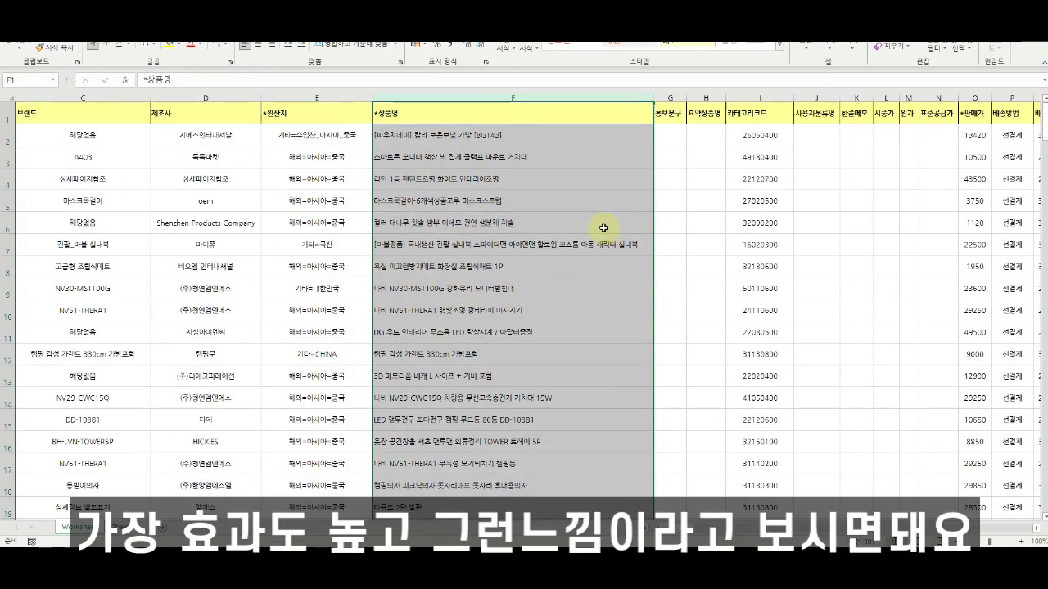
Review the 모델명, 브랜드, 제조사 and 원산지 cells beside the first product's 상품명
{"action": "left_click", "coordinate": [458, 156]}
{"action": "left_click", "coordinate": [458, 137]}
{"action": "key", "text": "Left"}
{"action": "key", "text": "Left"}
{"action": "key", "text": "Left"}
{"action": "key", "text": "Left"}
{"action": "key", "text": "Right"}
{"action": "key", "text": "Right"}
{"action": "key", "text": "Right"}
{"action": "key", "text": "Right"}
{"action": "key", "text": "Right"}
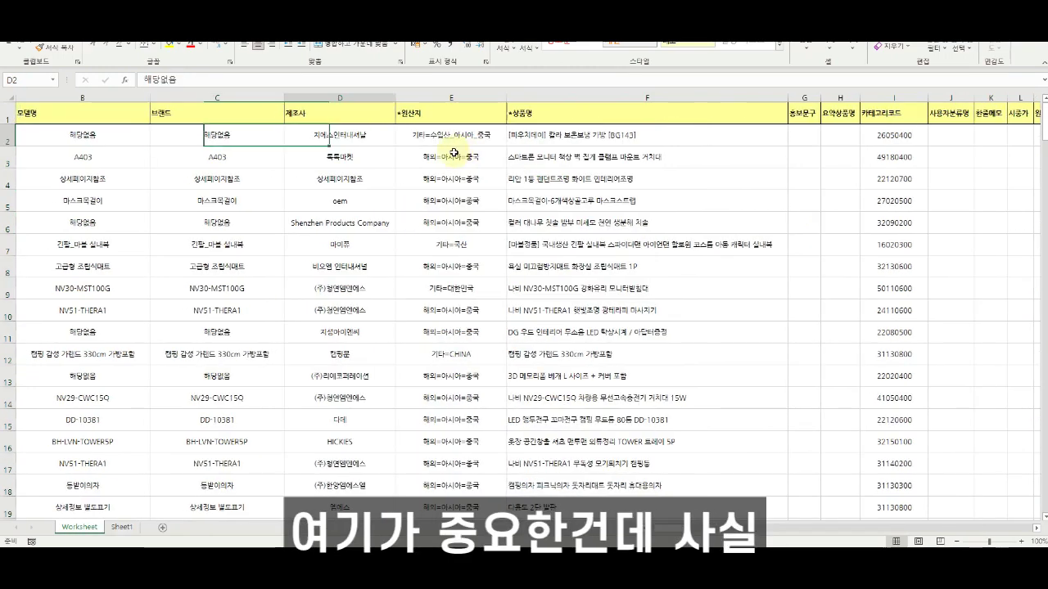
{"action": "key", "text": "Left"}
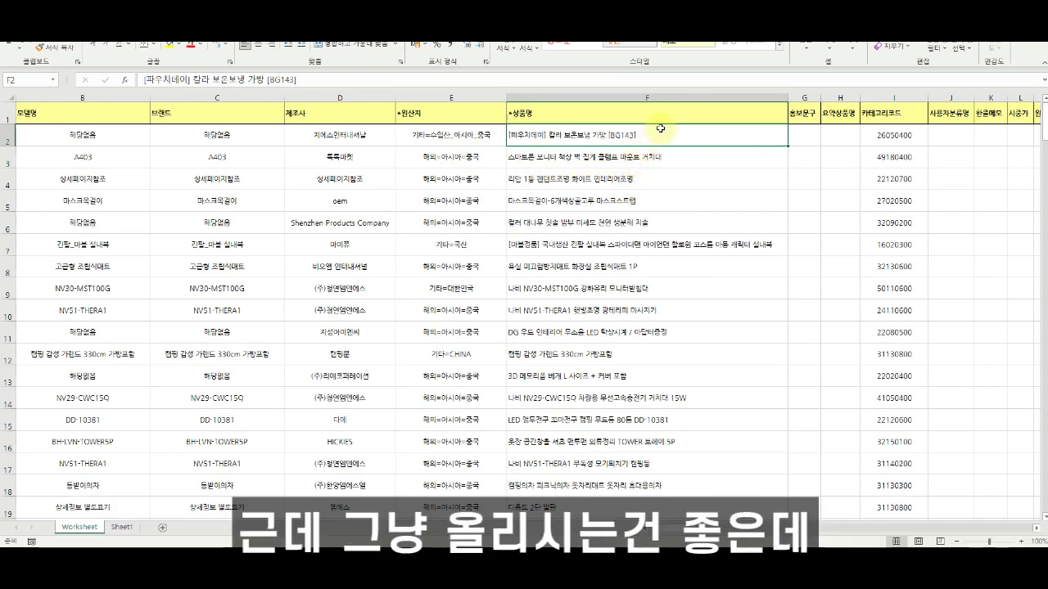
Search Naver in the browser for the first product's full name, [파우치데이] 칼라 보온보냉 가방 [BG143], and open the full shopping results
{"action": "left_click", "coordinate": [603, 112]}
{"action": "left_click", "coordinate": [635, 137]}
{"action": "double_click", "coordinate": [635, 137]}
{"action": "left_click_drag", "start_coordinate": [635, 138], "coordinate": [448, 108]}
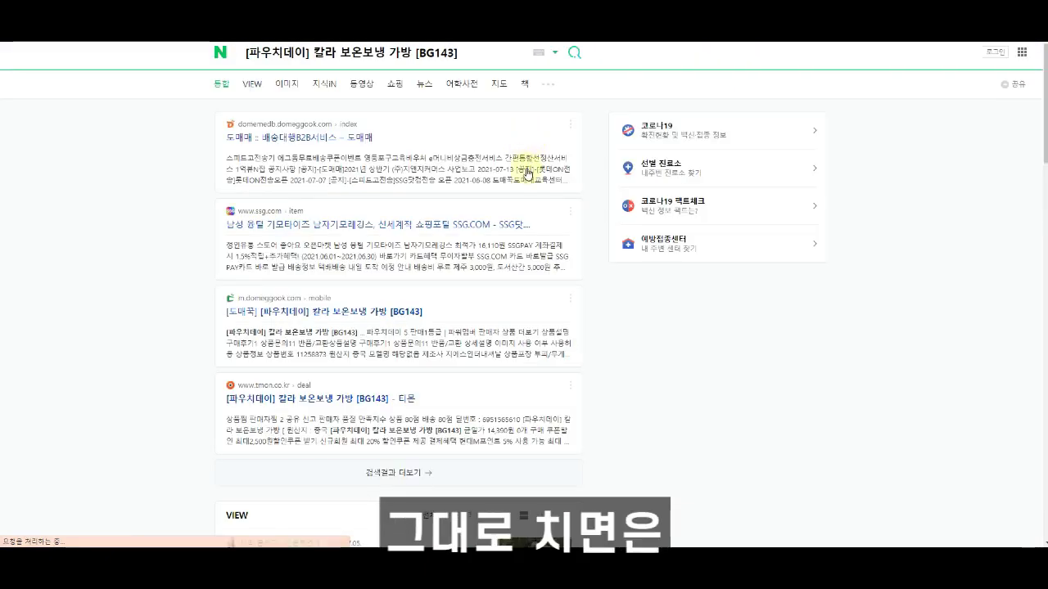
{"action": "scroll", "coordinate": [473, 232], "scroll_direction": "down", "scroll_amount": 3}
{"action": "scroll", "coordinate": [473, 231], "scroll_direction": "down", "scroll_amount": 10}
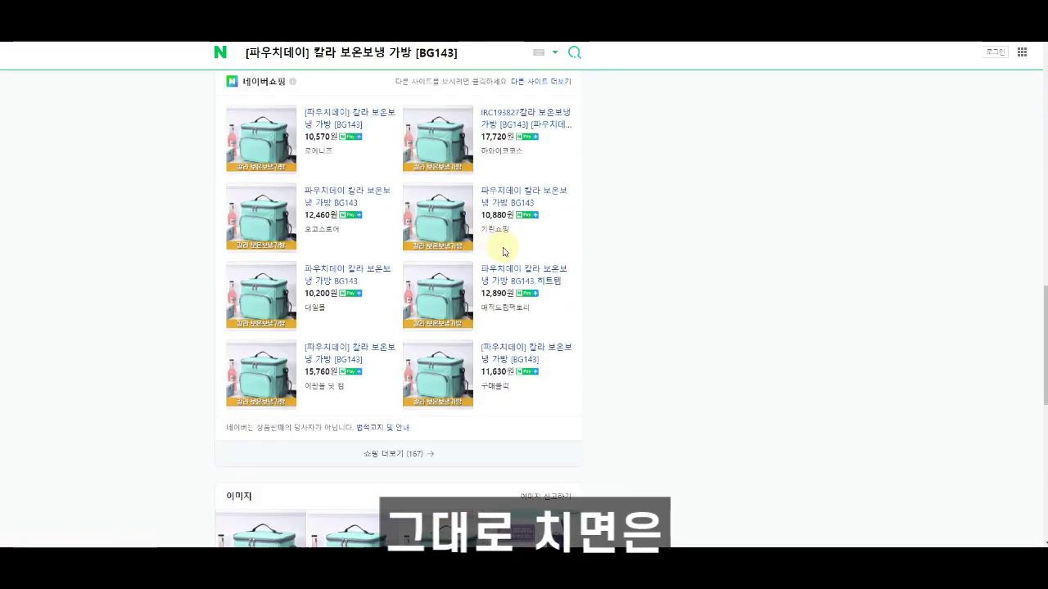
{"action": "left_click", "coordinate": [428, 451]}
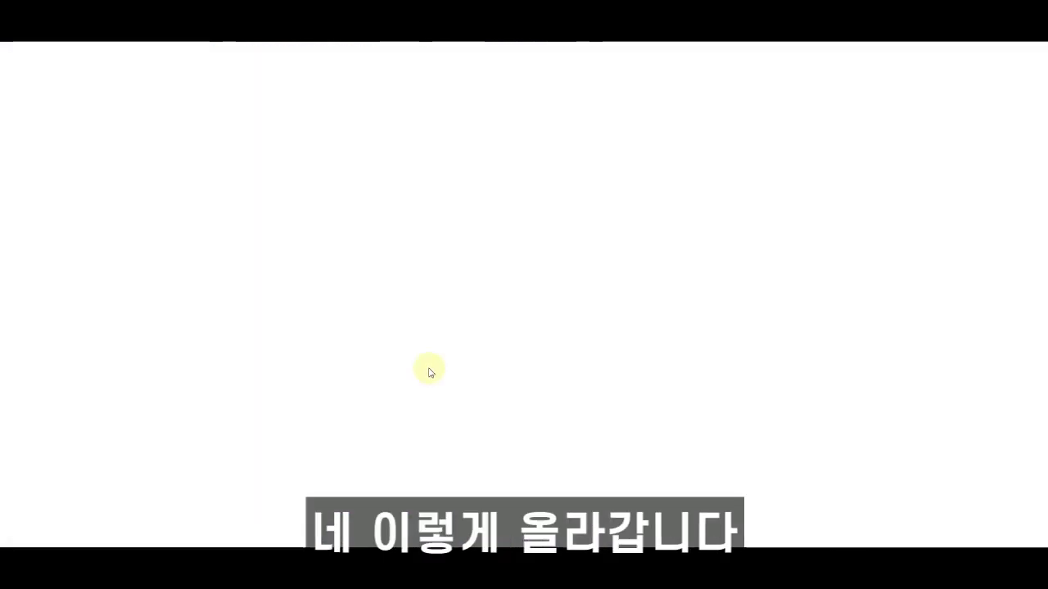
Compare the names, thumbnails and prices of the sellers' listings in the Naver Shopping results
{"action": "scroll", "coordinate": [43, 280], "scroll_direction": "down", "scroll_amount": 15}
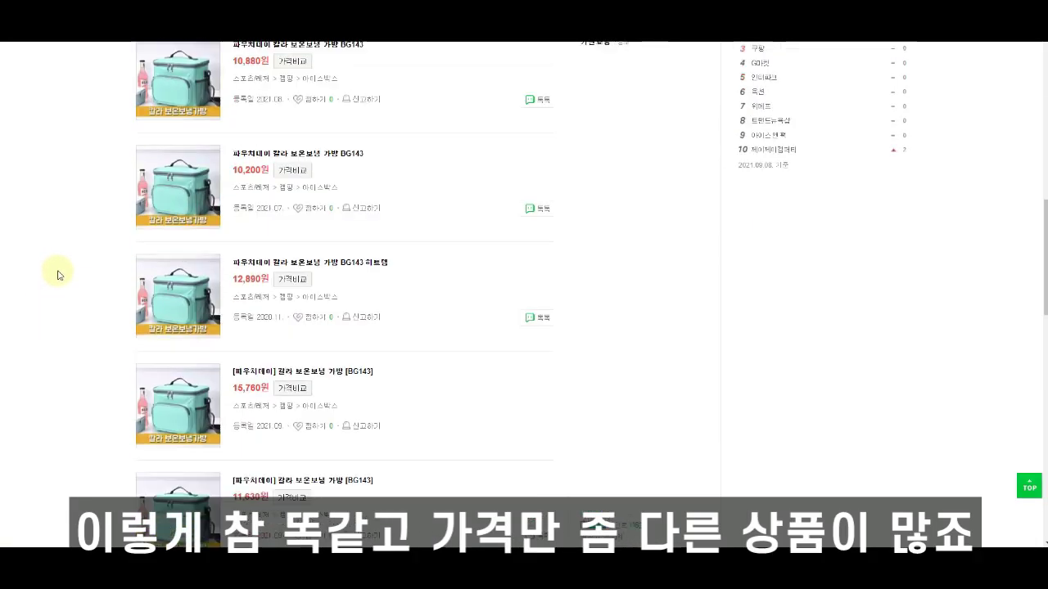
{"action": "scroll", "coordinate": [77, 363], "scroll_direction": "up", "scroll_amount": 3}
{"action": "scroll", "coordinate": [79, 363], "scroll_direction": "up", "scroll_amount": 6}
{"action": "scroll", "coordinate": [74, 355], "scroll_direction": "up", "scroll_amount": 4}
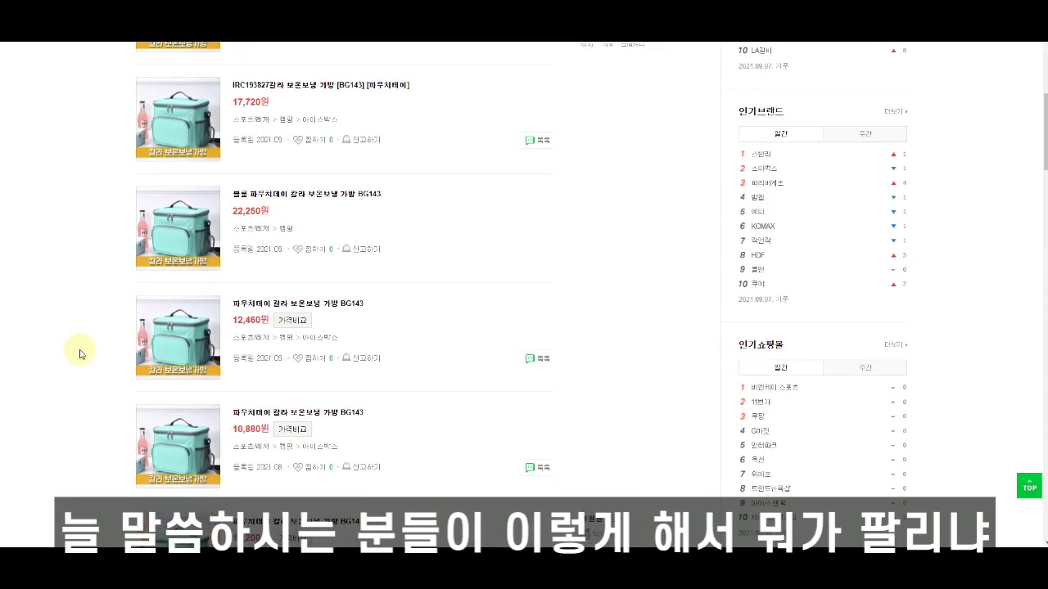
{"action": "scroll", "coordinate": [88, 360], "scroll_direction": "up", "scroll_amount": 3}
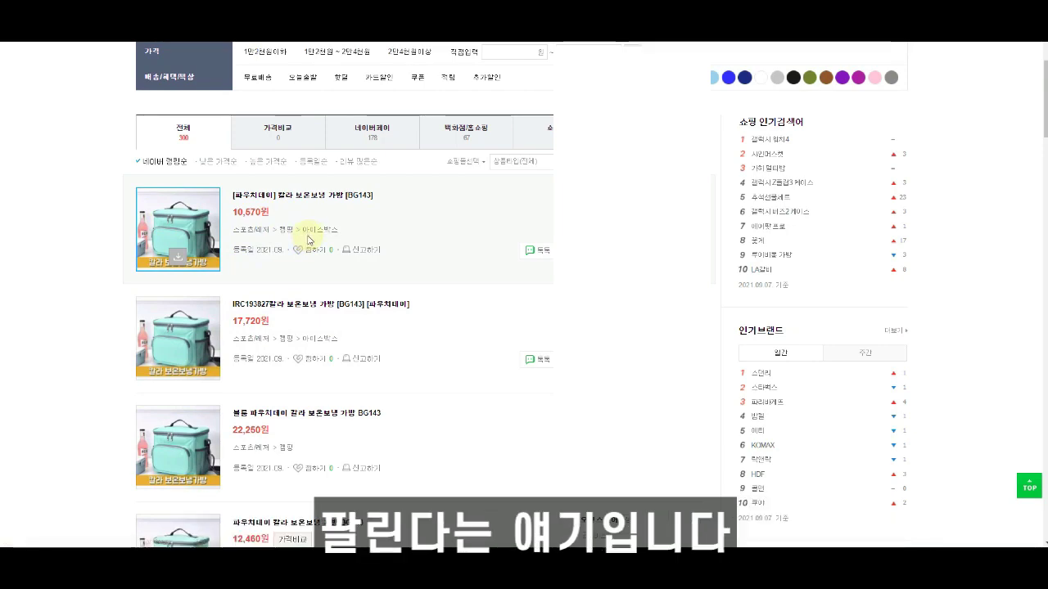
{"action": "scroll", "coordinate": [303, 234], "scroll_direction": "down", "scroll_amount": 2}
{"action": "scroll", "coordinate": [288, 360], "scroll_direction": "down", "scroll_amount": 9}
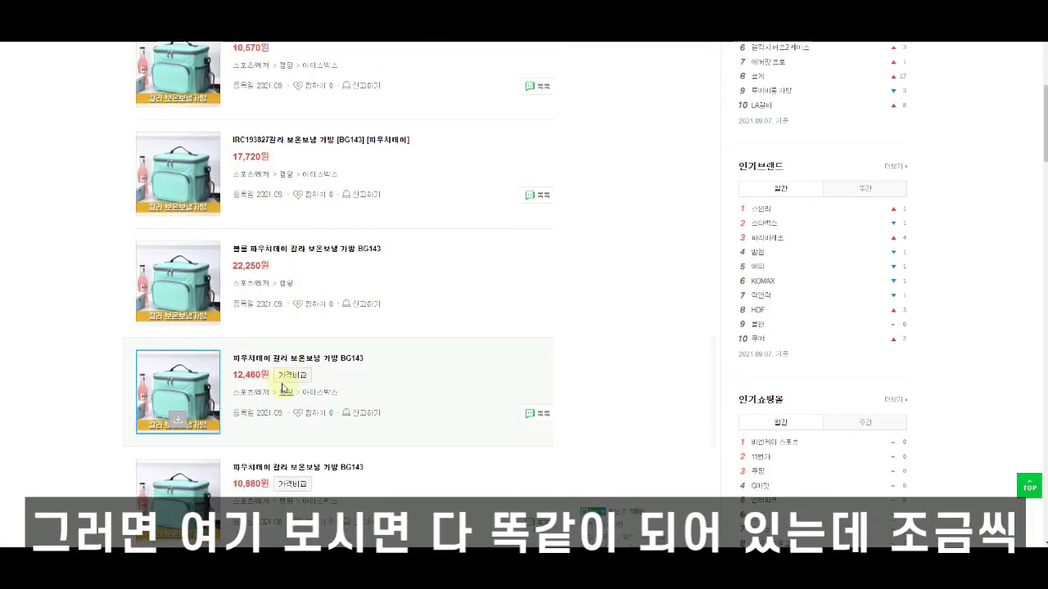
{"action": "scroll", "coordinate": [299, 413], "scroll_direction": "up", "scroll_amount": 10}
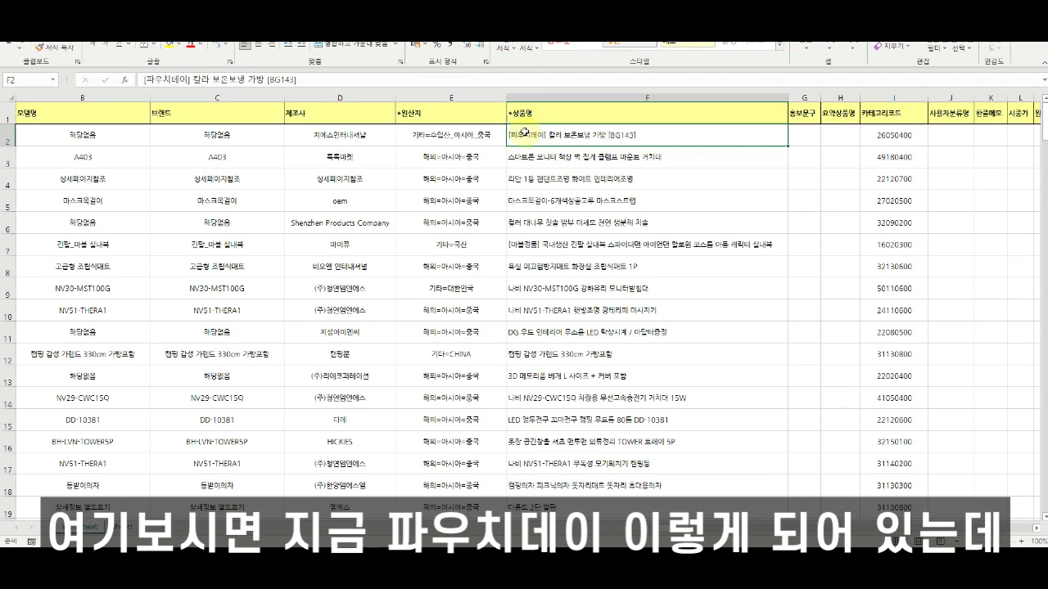
Return to the Excel sheet and remove [파우치데이] and [BG143] from the first product's 상품명, leaving 칼라 보온보냉 가방
{"action": "left_click_drag", "start_coordinate": [485, 123], "coordinate": [667, 148]}
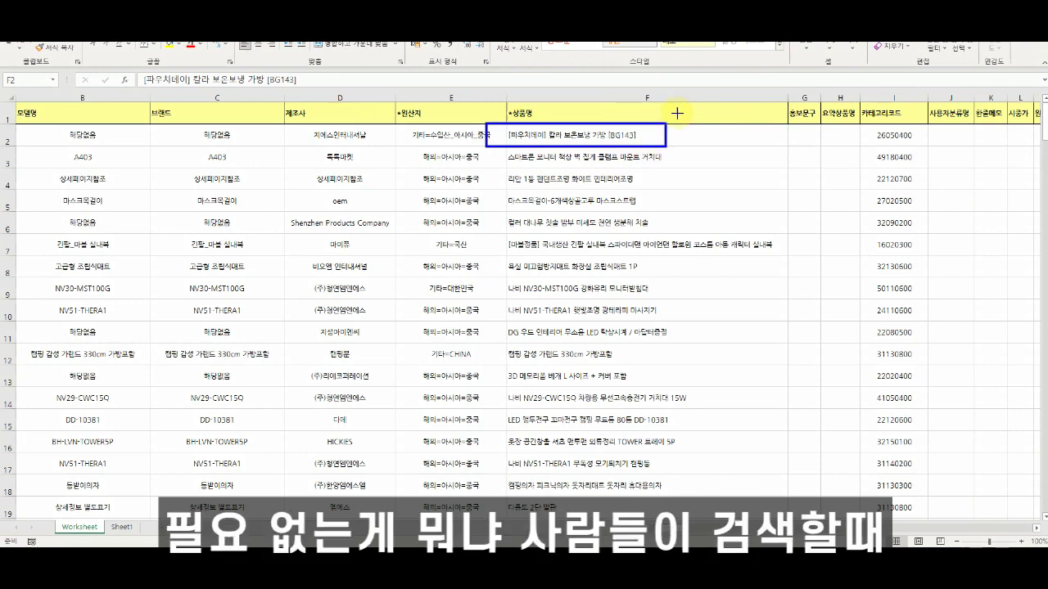
{"action": "key", "text": "Escape"}
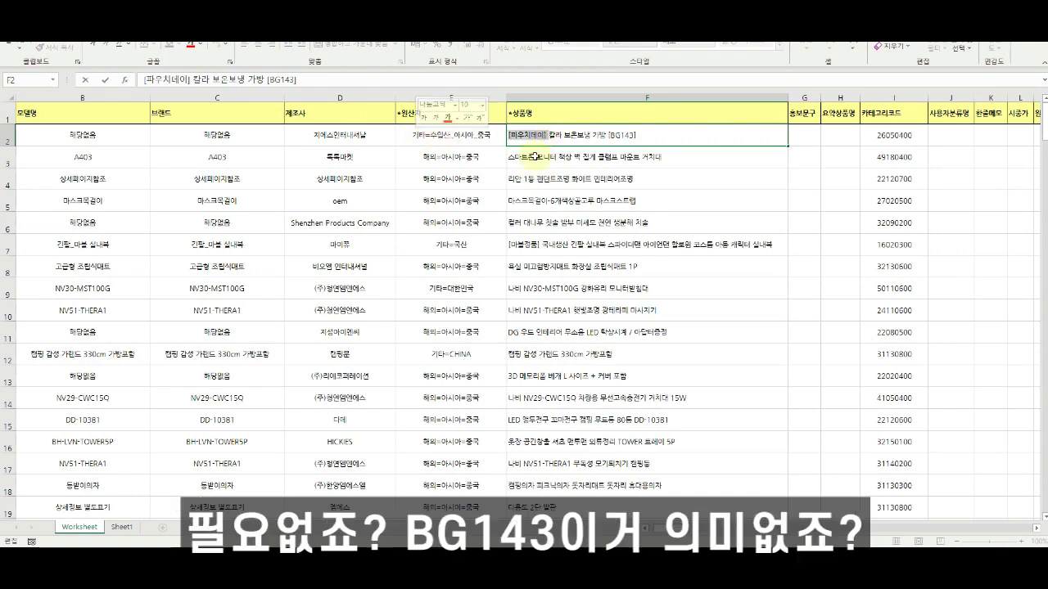
{"action": "key", "text": "BackSpace"}
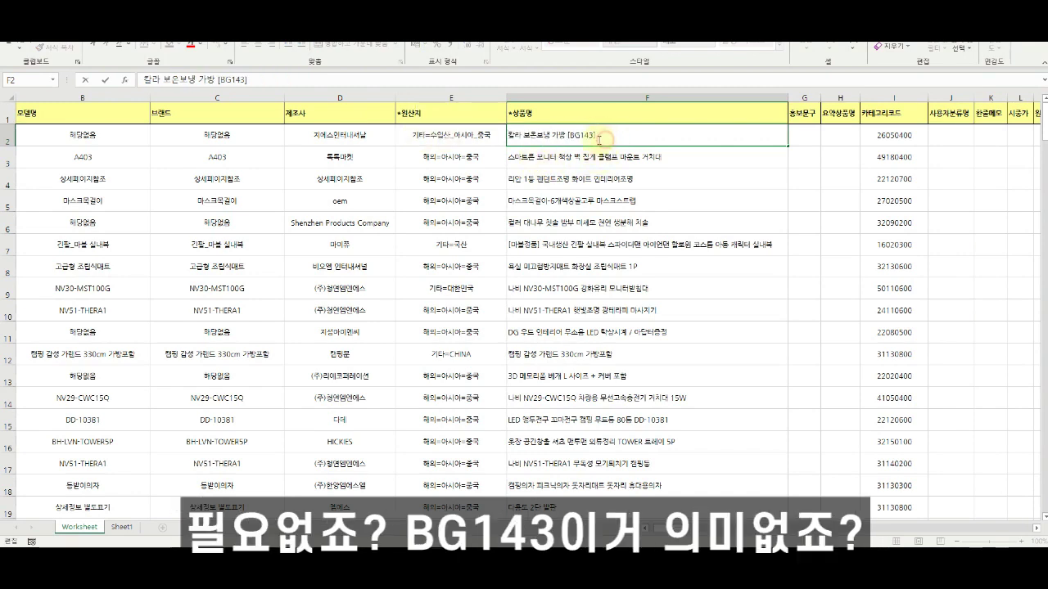
{"action": "key", "text": "BackSpace"}
{"action": "left_click", "coordinate": [573, 161]}
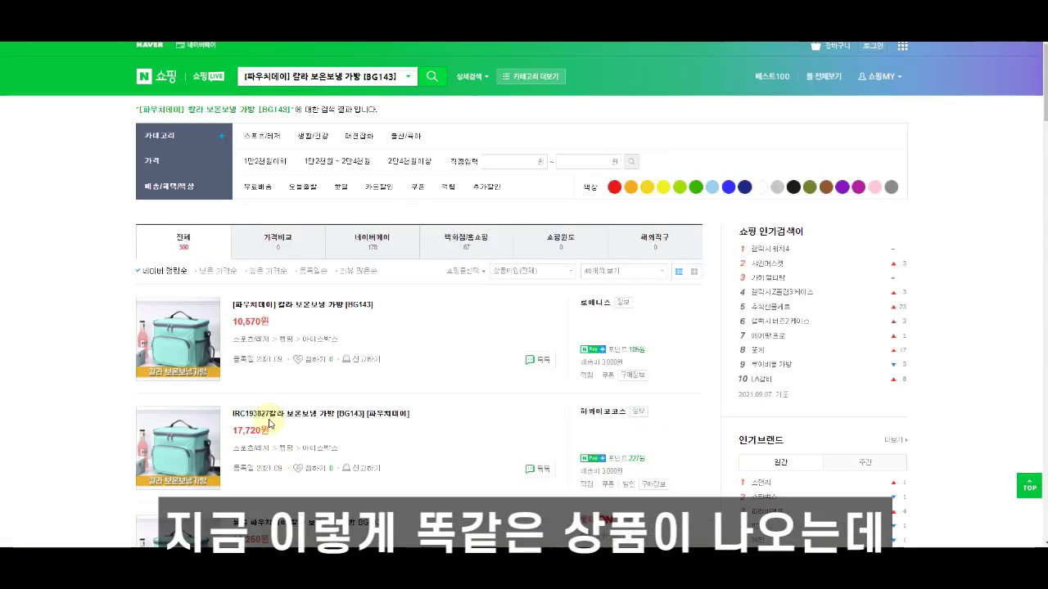
Switch back to Naver Shopping and search for the shortened product name 칼라 보온보냉 가방
{"action": "scroll", "coordinate": [234, 329], "scroll_direction": "down", "scroll_amount": 10}
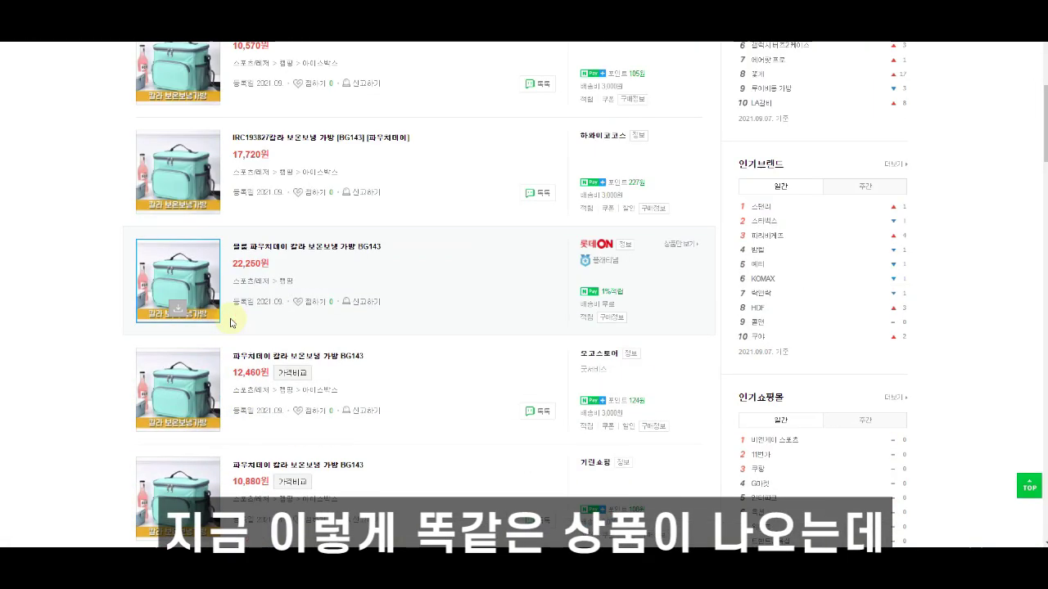
{"action": "scroll", "coordinate": [235, 329], "scroll_direction": "up", "scroll_amount": 10}
{"action": "left_click_drag", "start_coordinate": [292, 77], "coordinate": [243, 77]}
{"action": "key", "text": "BackSpace"}
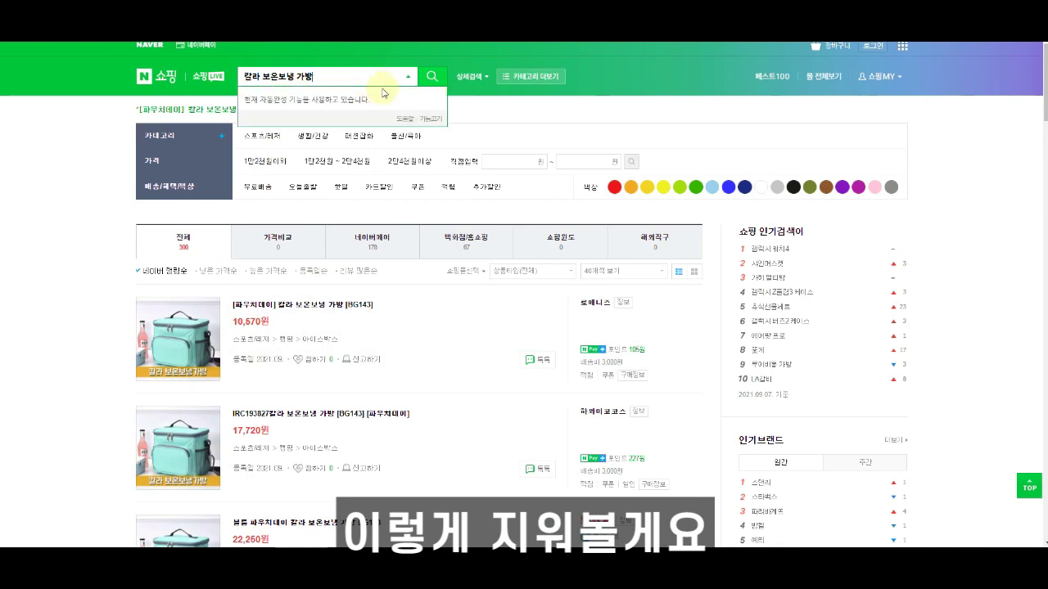
{"action": "left_click", "coordinate": [431, 80]}
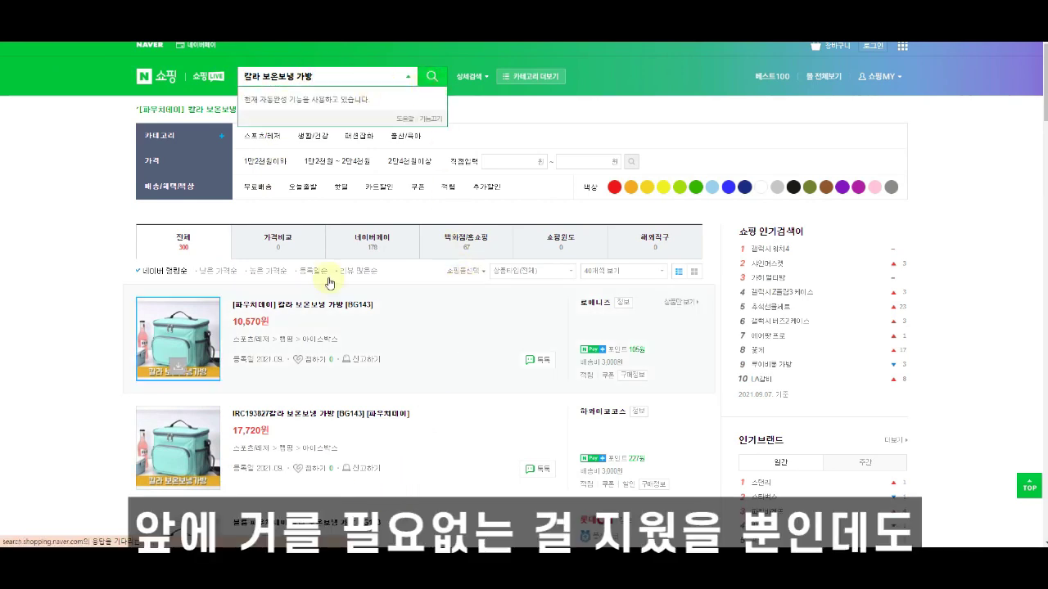
{"action": "left_click", "coordinate": [283, 77]}
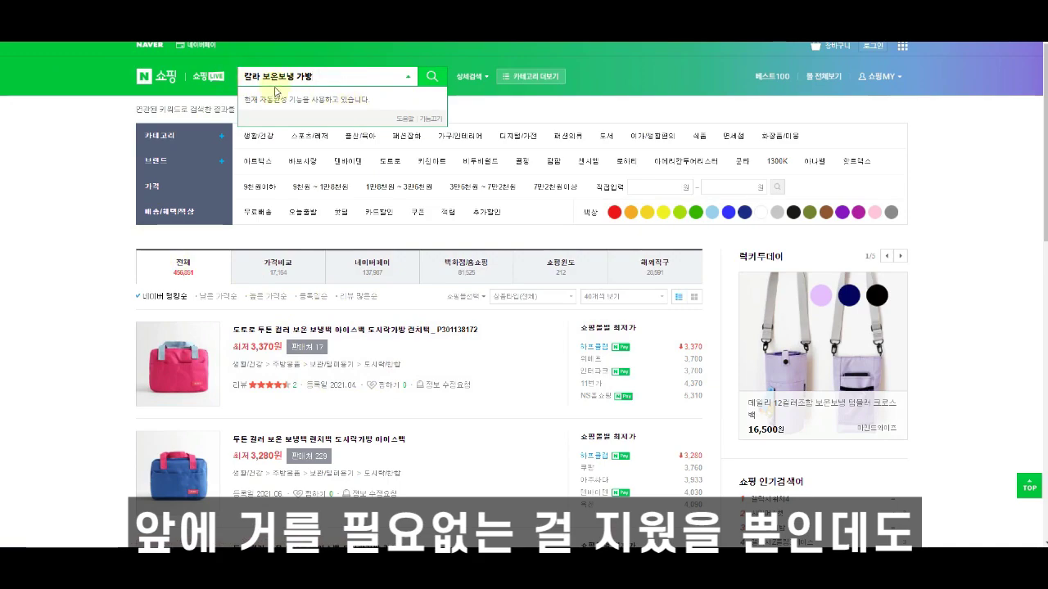
Look through the listings for 칼라 보온보냉 가방 to see which products compete under the shortened name
{"action": "scroll", "coordinate": [207, 251], "scroll_direction": "down", "scroll_amount": 15}
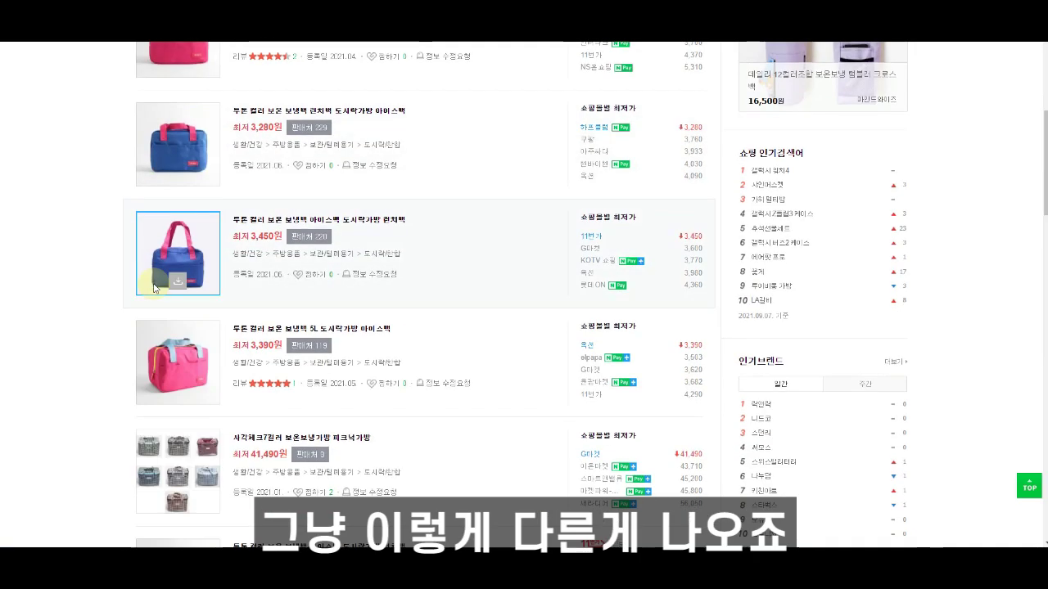
{"action": "scroll", "coordinate": [96, 300], "scroll_direction": "up", "scroll_amount": 5}
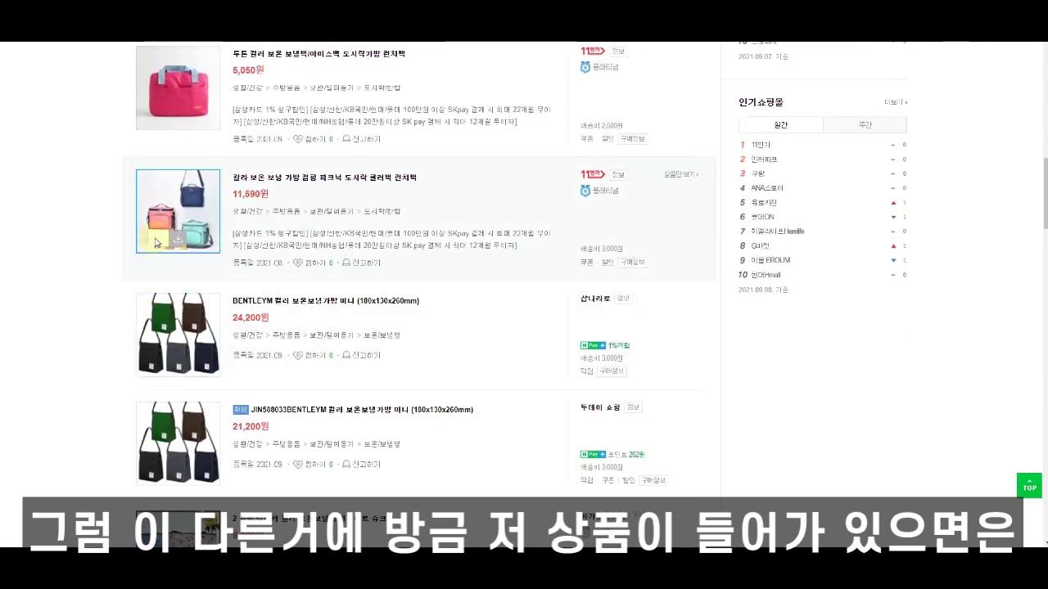
{"action": "scroll", "coordinate": [65, 234], "scroll_direction": "down", "scroll_amount": 7}
{"action": "scroll", "coordinate": [70, 246], "scroll_direction": "down", "scroll_amount": 14}
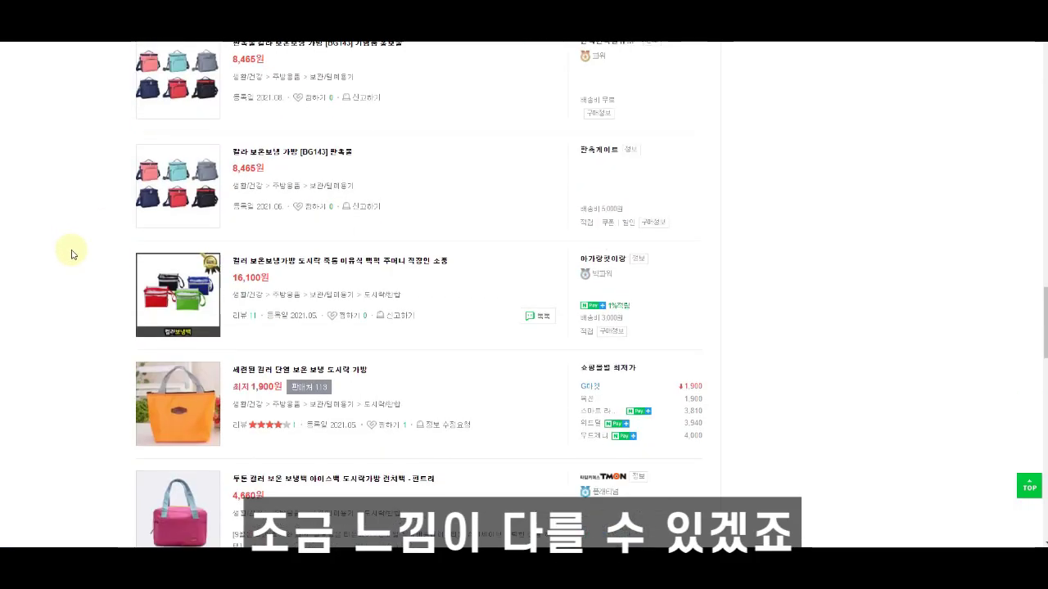
{"action": "scroll", "coordinate": [50, 257], "scroll_direction": "up", "scroll_amount": 5}
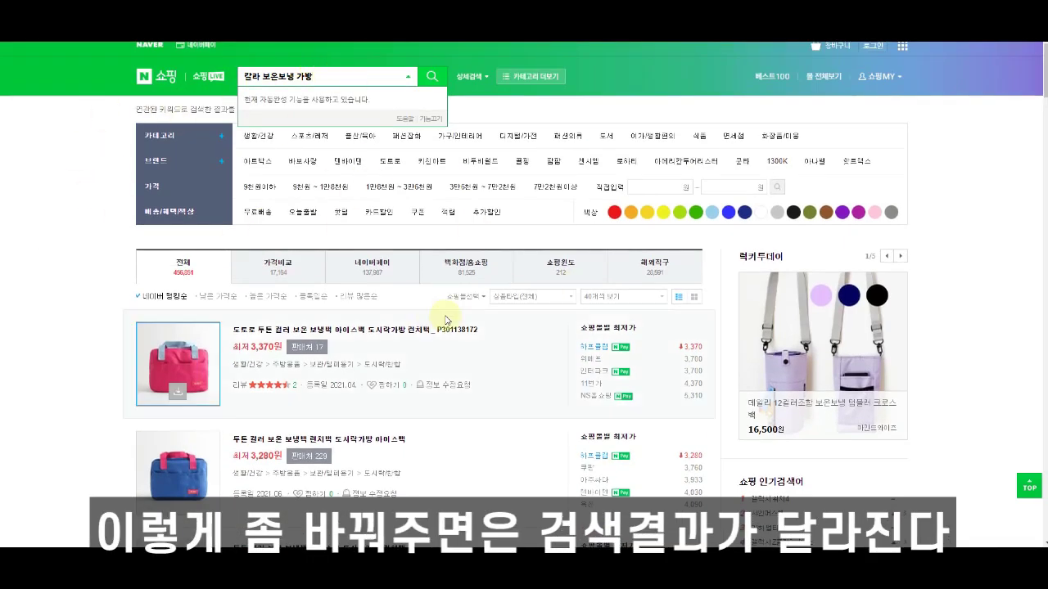
Return to the Excel sheet and review the first product's shortened 상품명 for where keywords could be added
{"action": "key", "text": "alt+Tab"}
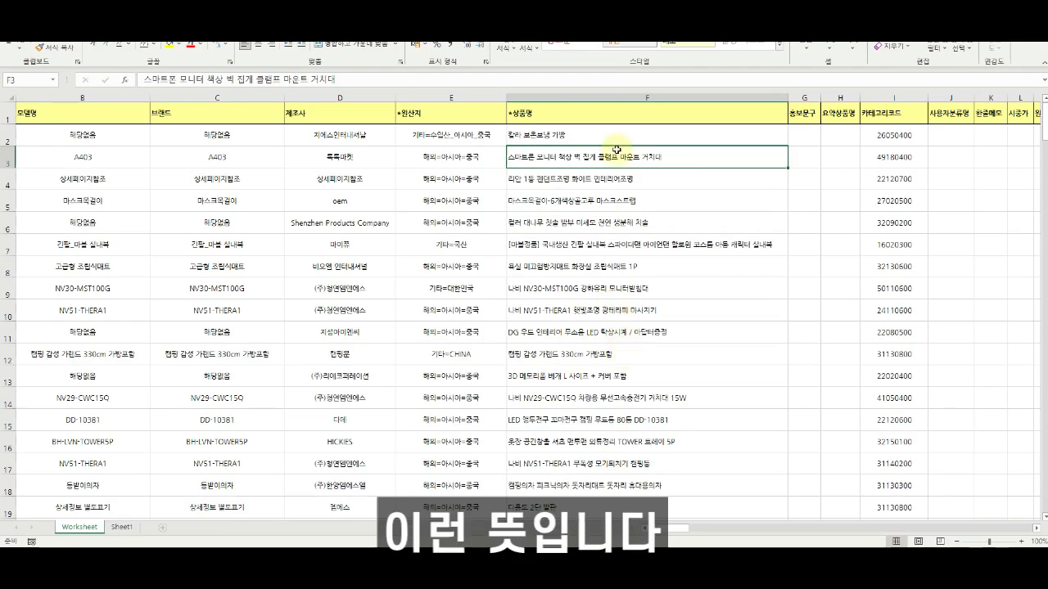
{"action": "left_click", "coordinate": [568, 143]}
{"action": "left_click_drag", "start_coordinate": [488, 124], "coordinate": [550, 143]}
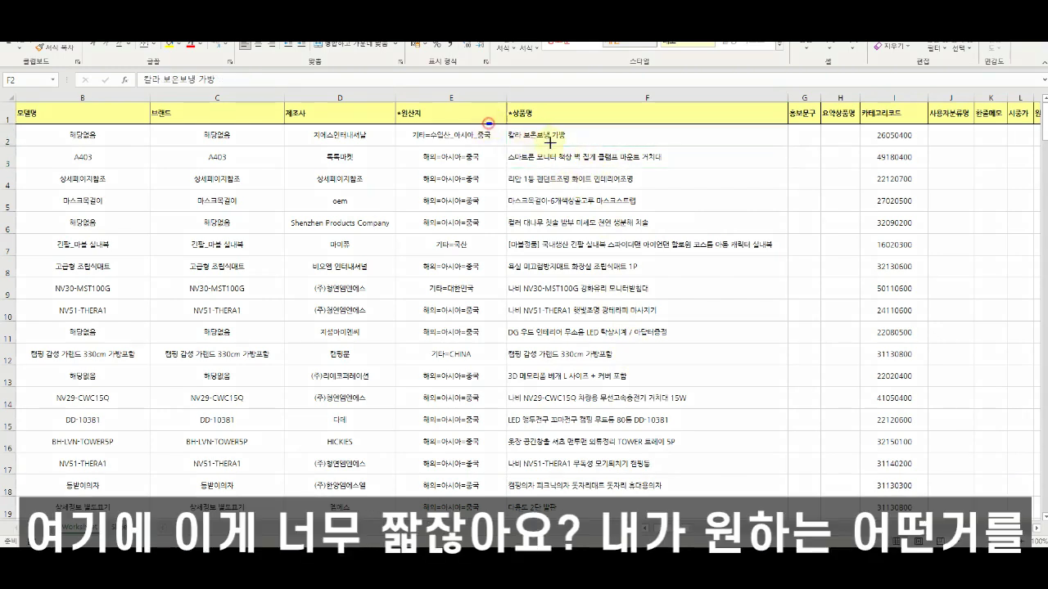
{"action": "left_click", "coordinate": [622, 134]}
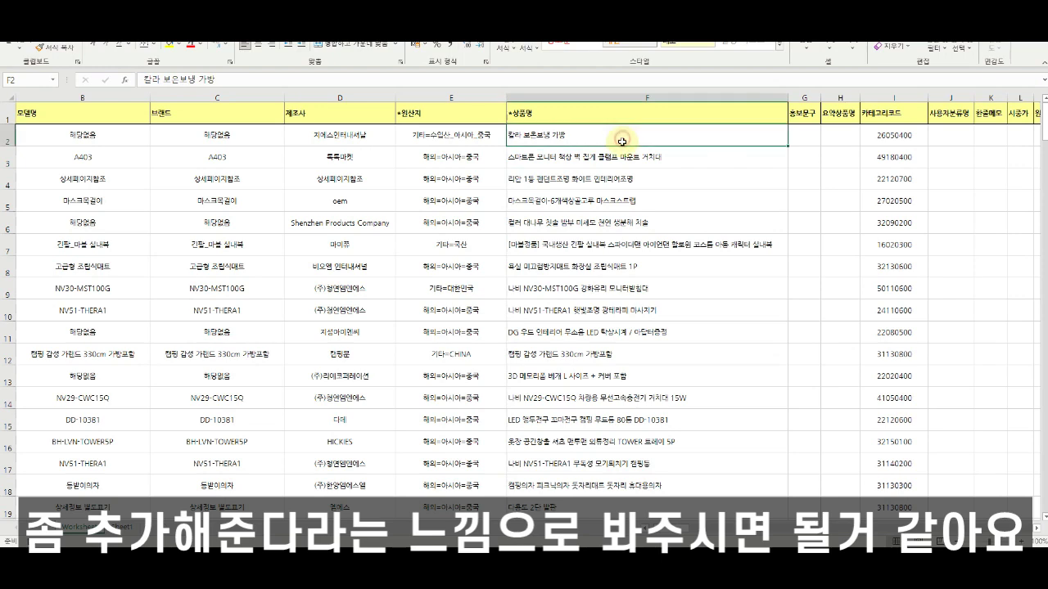
{"action": "left_click", "coordinate": [637, 131]}
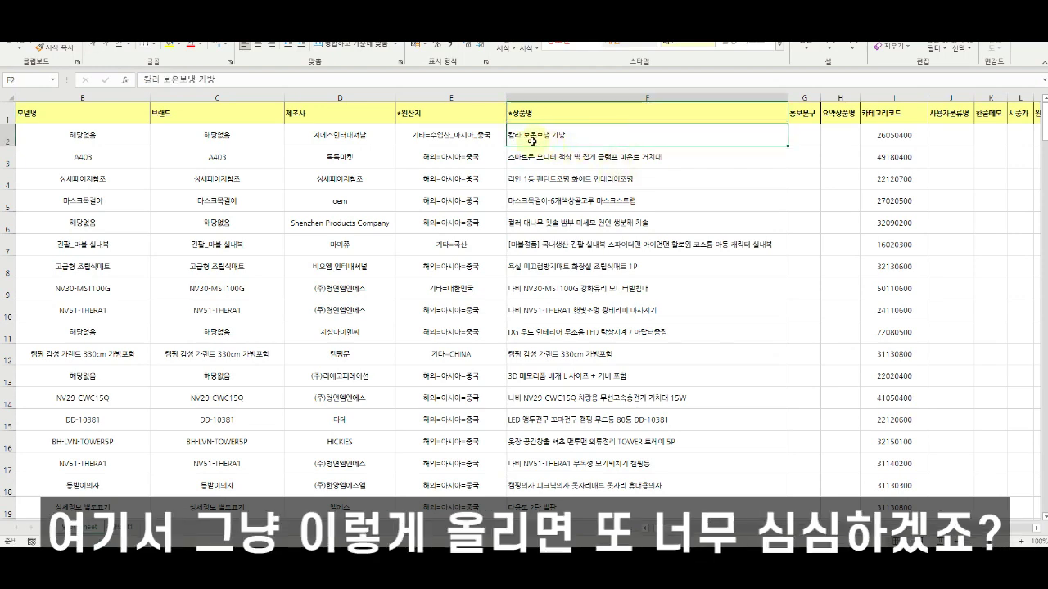
{"action": "left_click_drag", "start_coordinate": [497, 125], "coordinate": [548, 142]}
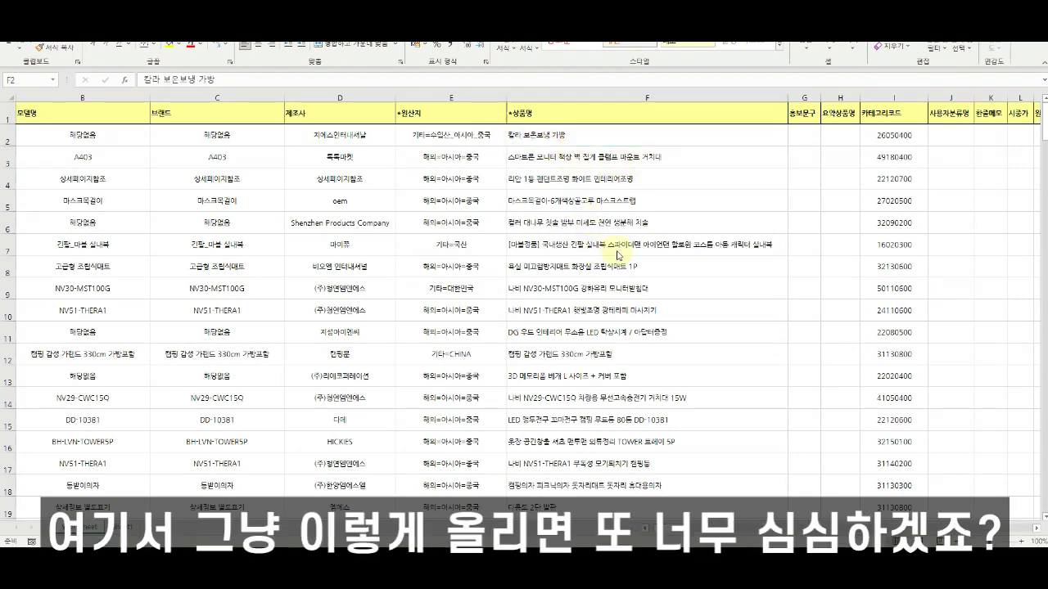
{"action": "left_click", "coordinate": [583, 137]}
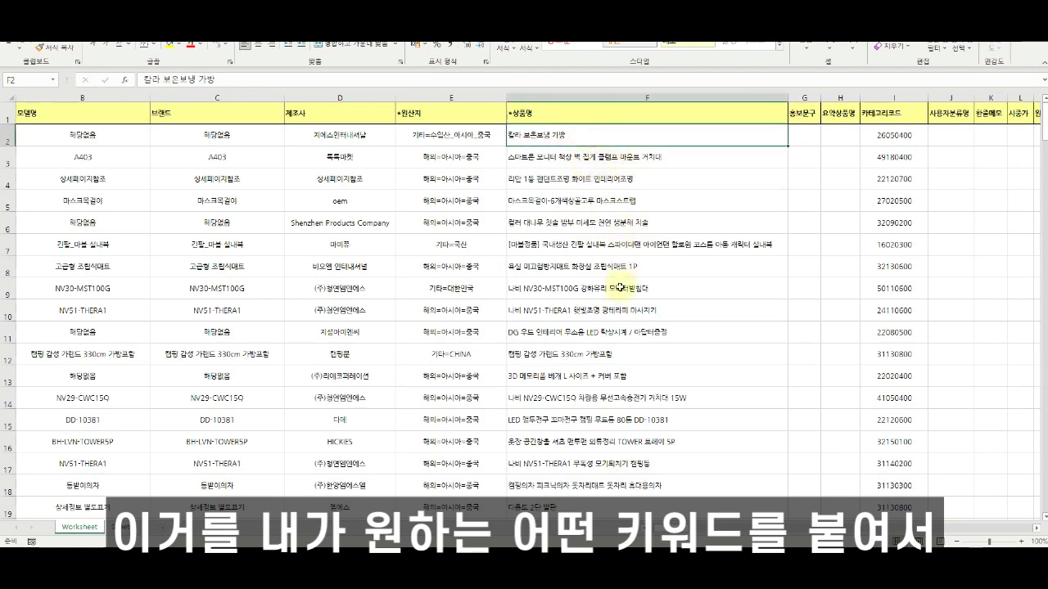
Switch to the browser, search Naver for 아이템스카우트 and open its website
{"action": "mouse_move", "coordinate": [329, 560]}
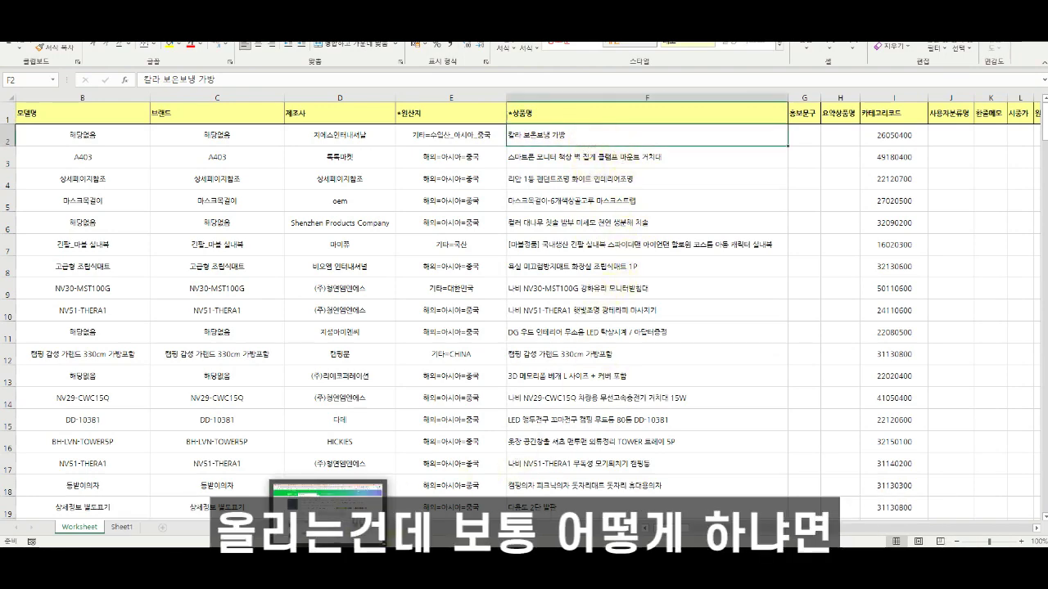
{"action": "left_click", "coordinate": [323, 495]}
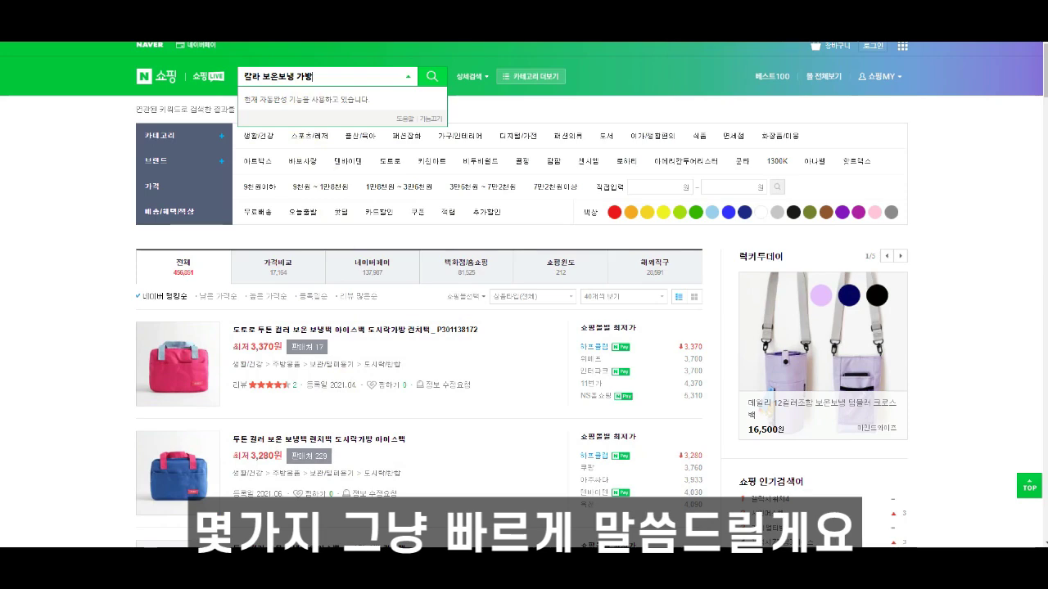
{"action": "type", "text": "아이템 스"}
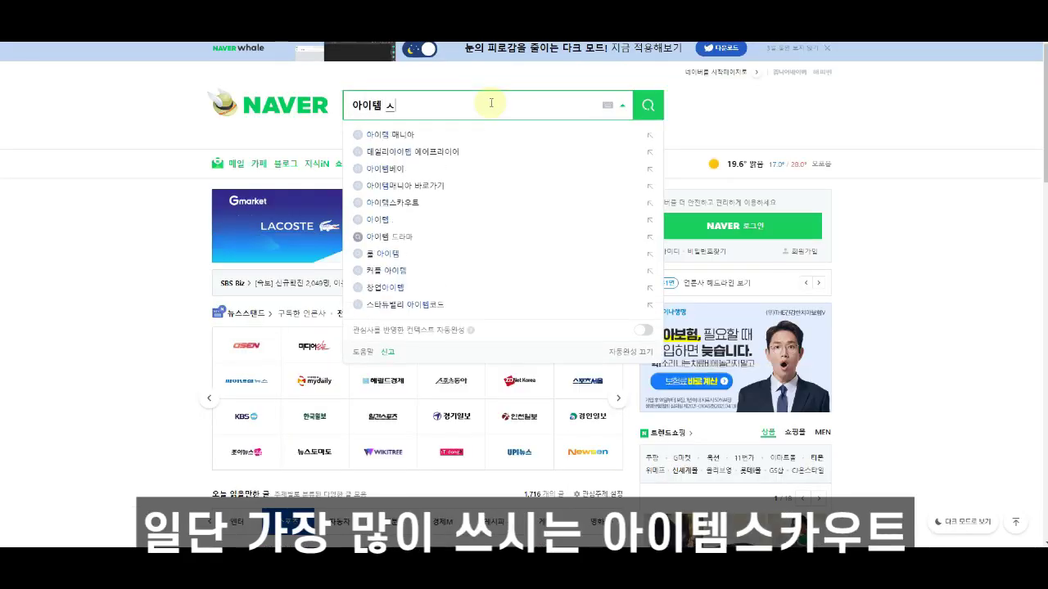
{"action": "type", "text": "카우트"}
{"action": "key", "text": "Return"}
{"action": "left_click", "coordinate": [272, 142]}
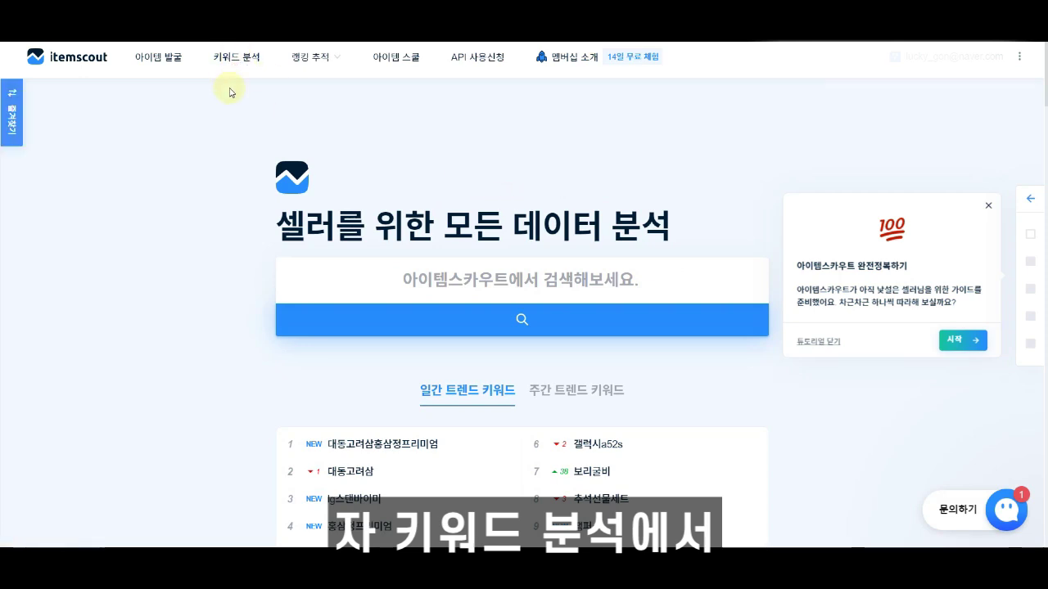
Open 키워드 분석 in 아이템스카우트 for 보냉가방, dismiss the tutorial pop-up and review the keyword's overview figures
{"action": "left_click", "coordinate": [233, 59]}
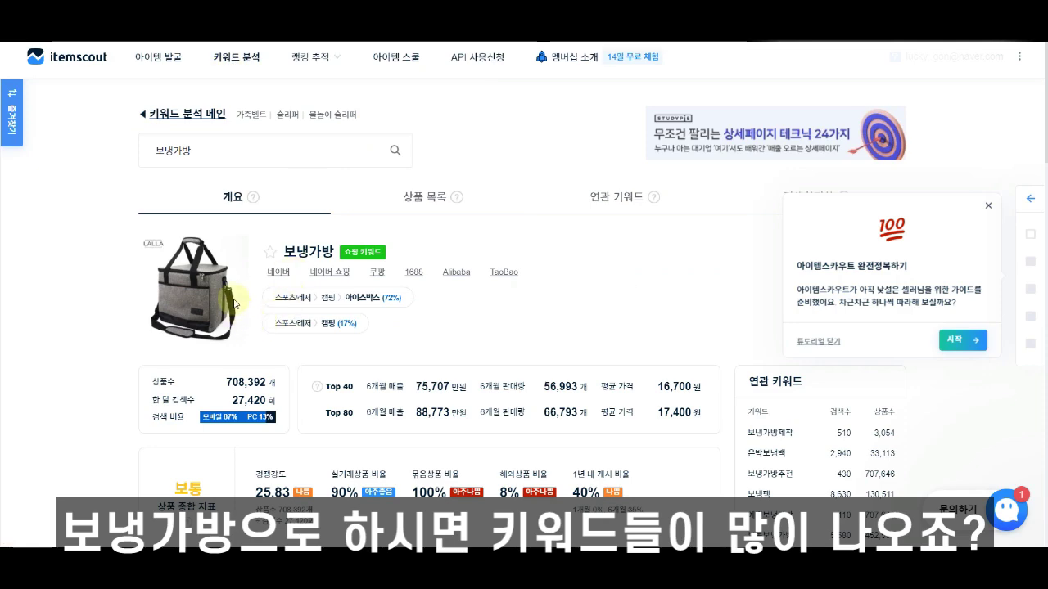
{"action": "scroll", "coordinate": [670, 316], "scroll_direction": "down", "scroll_amount": 3}
{"action": "left_click", "coordinate": [987, 206]}
{"action": "scroll", "coordinate": [781, 335], "scroll_direction": "up", "scroll_amount": 3}
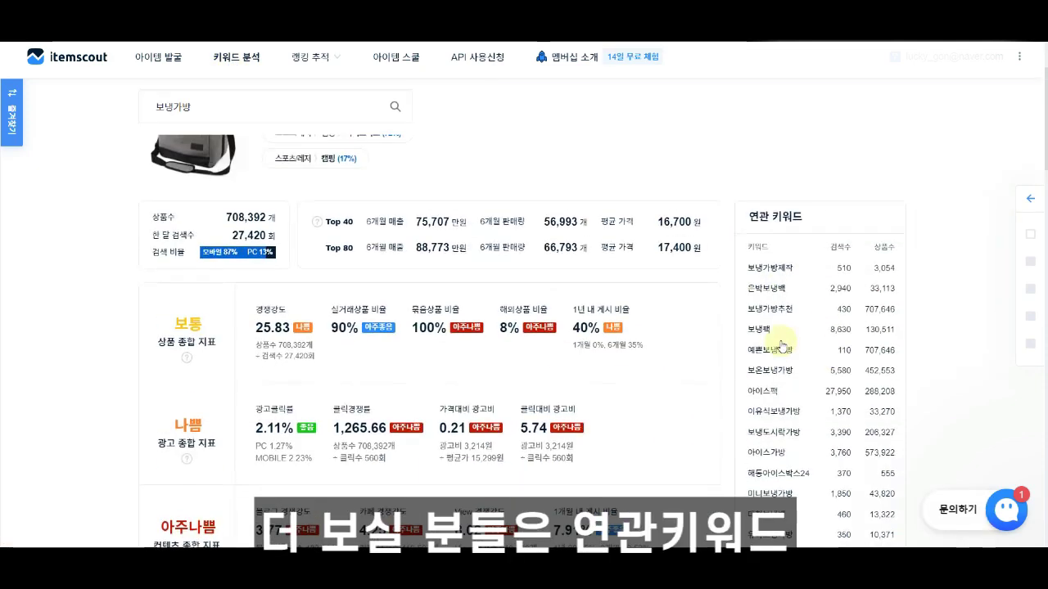
Open the 연관 키워드 of 보냉가방, choose the 쇼핑성 classification and look through the related keyword list
{"action": "left_click", "coordinate": [620, 197]}
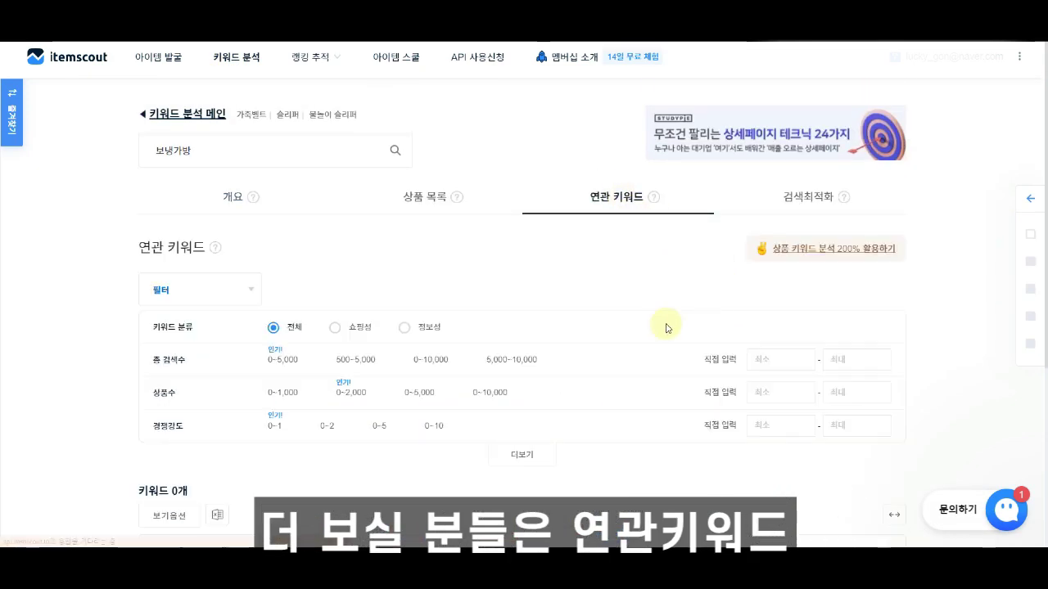
{"action": "left_click", "coordinate": [289, 251]}
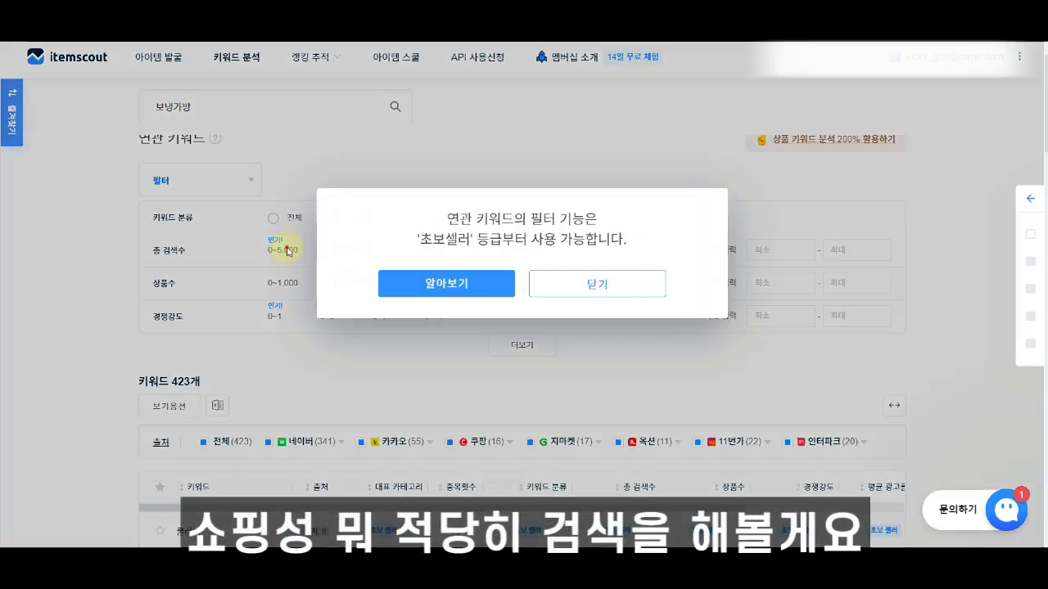
{"action": "left_click", "coordinate": [291, 255]}
{"action": "left_click", "coordinate": [346, 288]}
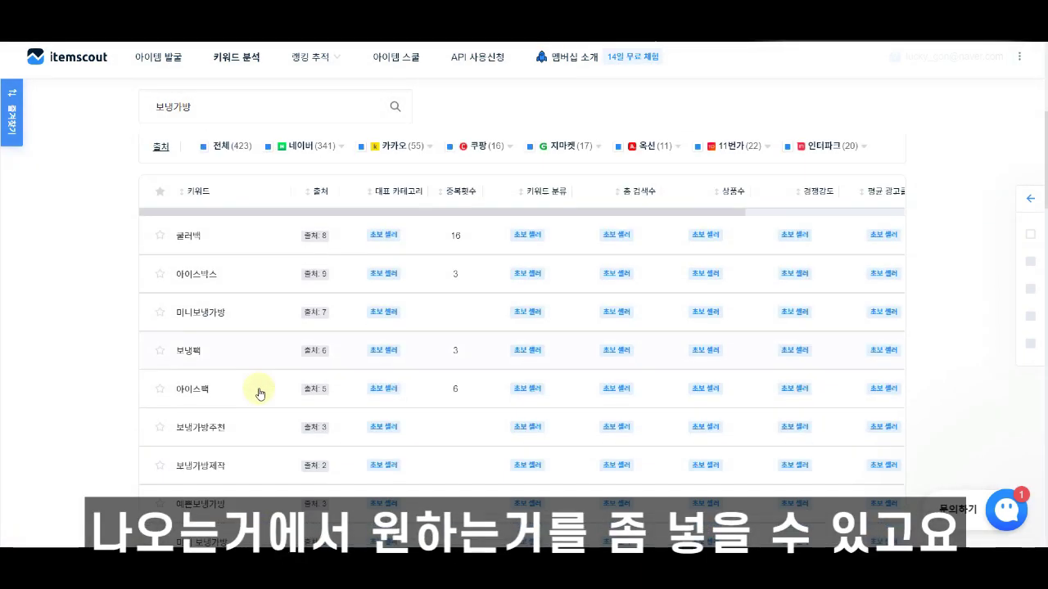
{"action": "scroll", "coordinate": [246, 397], "scroll_direction": "down", "scroll_amount": 3}
{"action": "scroll", "coordinate": [300, 409], "scroll_direction": "up", "scroll_amount": 5}
{"action": "scroll", "coordinate": [299, 409], "scroll_direction": "up", "scroll_amount": 3}
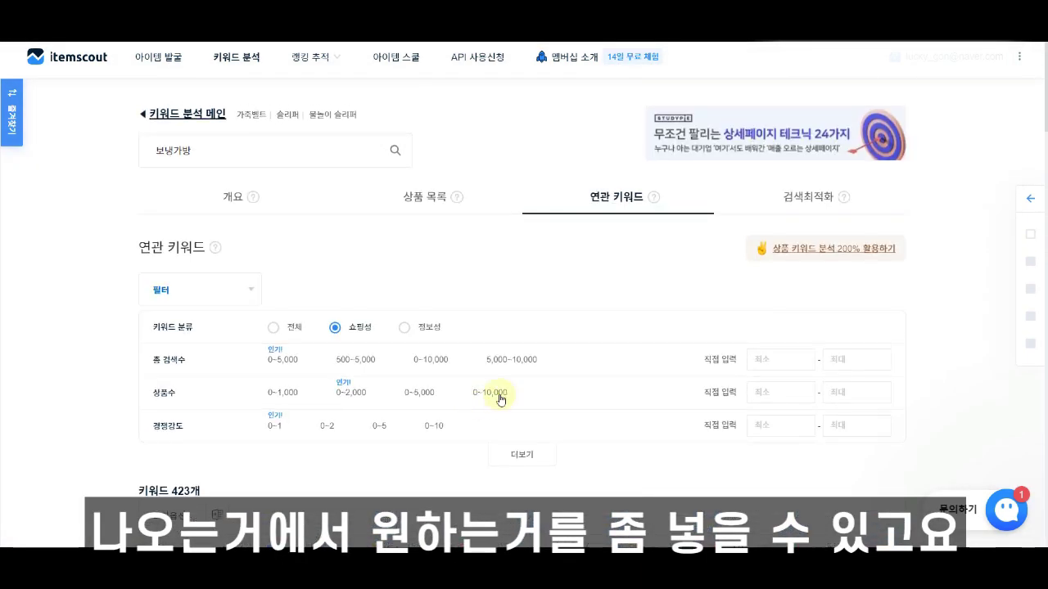
In 검색최적화 for 보냉가방, filter by 총 검색수 0~5,000 and 상품수 0~2,000 and continue to keyword selection
{"action": "left_click", "coordinate": [780, 198]}
{"action": "scroll", "coordinate": [189, 299], "scroll_direction": "down", "scroll_amount": 2}
{"action": "mouse_move", "coordinate": [128, 253]}
{"action": "left_mouse_down"}
{"action": "mouse_move", "coordinate": [760, 352]}
{"action": "mouse_move", "coordinate": [850, 355]}
{"action": "left_mouse_up"}
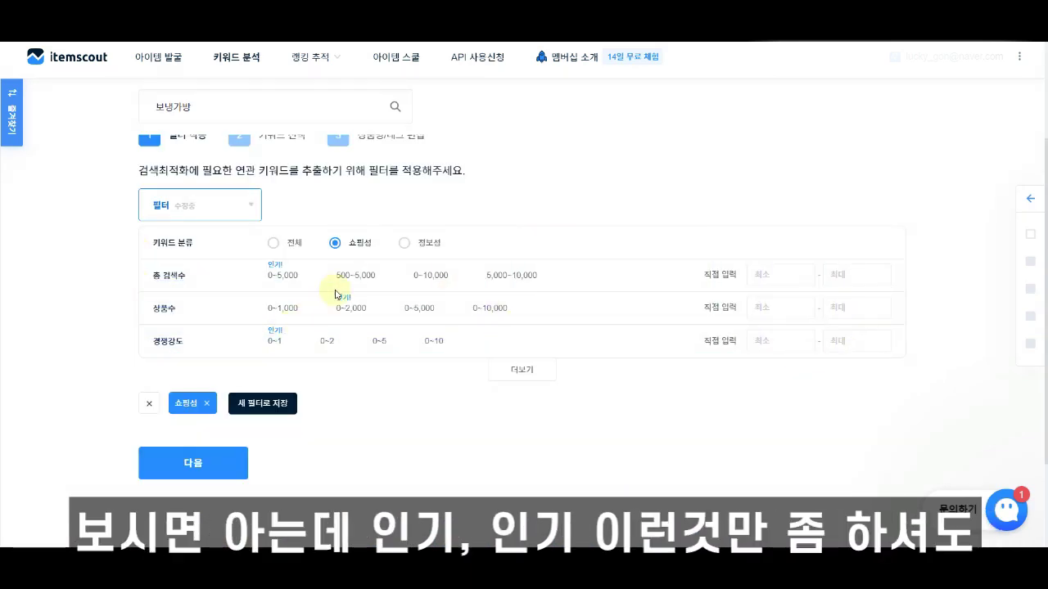
{"action": "left_click", "coordinate": [265, 272]}
{"action": "left_click", "coordinate": [351, 310]}
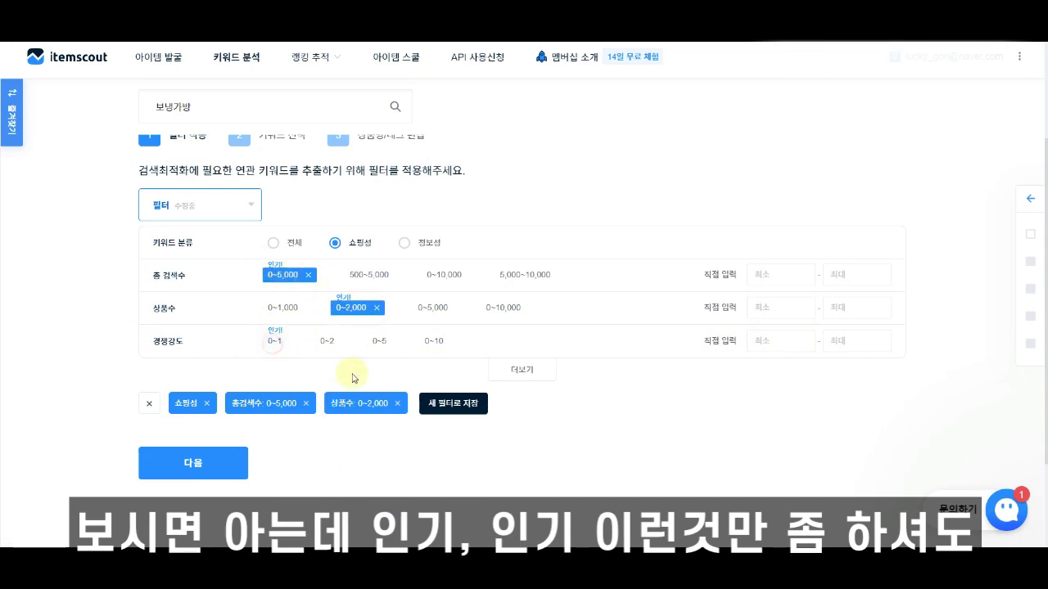
{"action": "left_click", "coordinate": [228, 460]}
Look through the filtered 보냉가방 keywords and check in the Excel sheet where they could extend the first product's 상품명
{"action": "scroll", "coordinate": [327, 341], "scroll_direction": "down", "scroll_amount": 8}
{"action": "scroll", "coordinate": [259, 365], "scroll_direction": "up", "scroll_amount": 1}
{"action": "scroll", "coordinate": [572, 327], "scroll_direction": "down", "scroll_amount": 2}
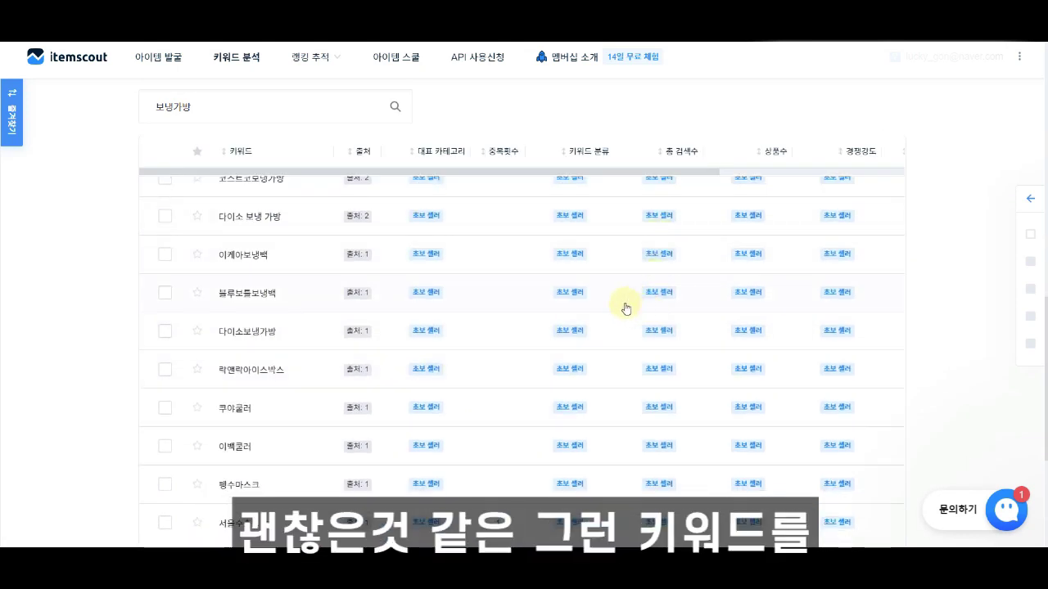
{"action": "left_click", "coordinate": [610, 128]}
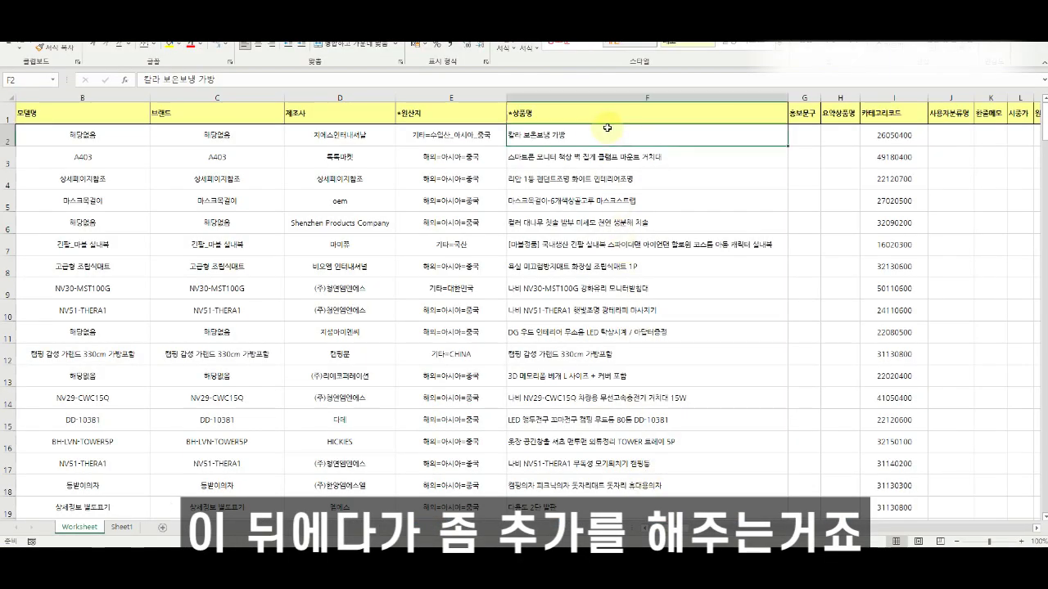
{"action": "double_click", "coordinate": [599, 132]}
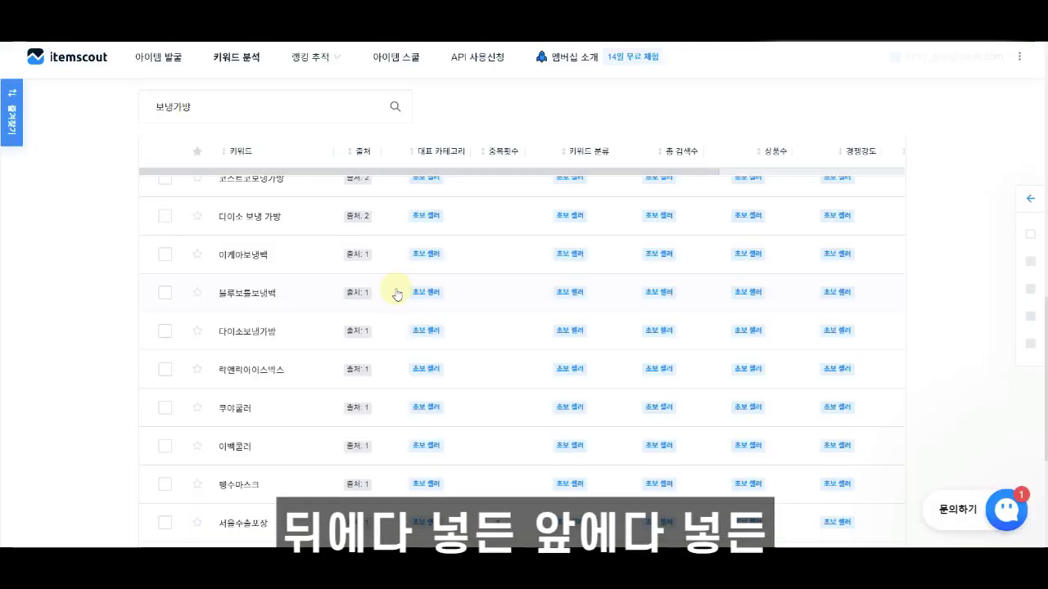
{"action": "scroll", "coordinate": [398, 292], "scroll_direction": "up", "scroll_amount": 5}
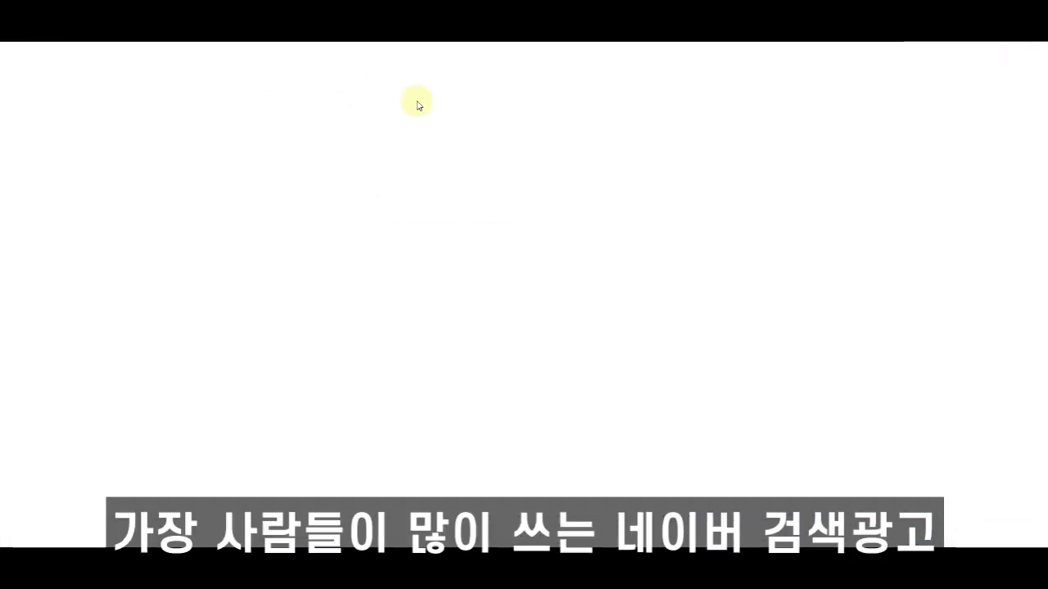
Search Naver for 네이버 검색광고, open its website, log in and enter the ad management system
{"action": "left_click", "coordinate": [416, 110]}
{"action": "type", "text": "네이버 검색광고"}
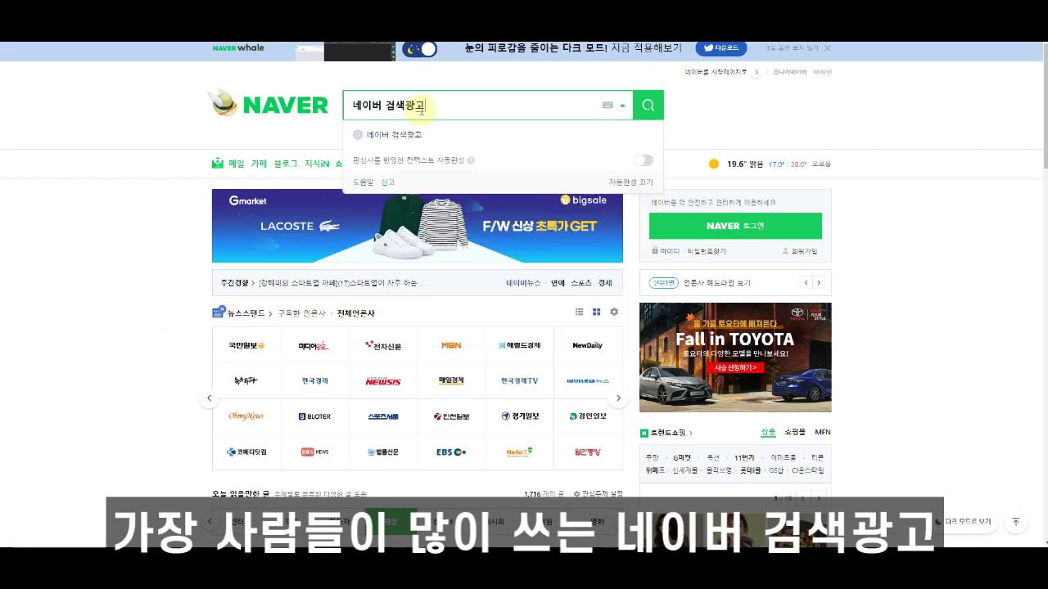
{"action": "key", "text": "Return"}
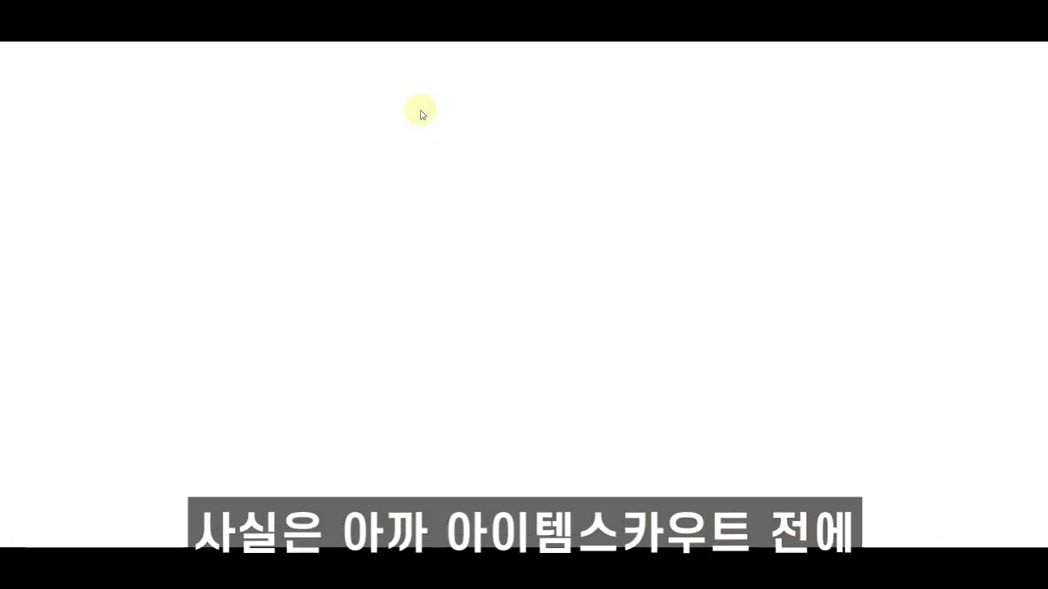
{"action": "left_click", "coordinate": [260, 308]}
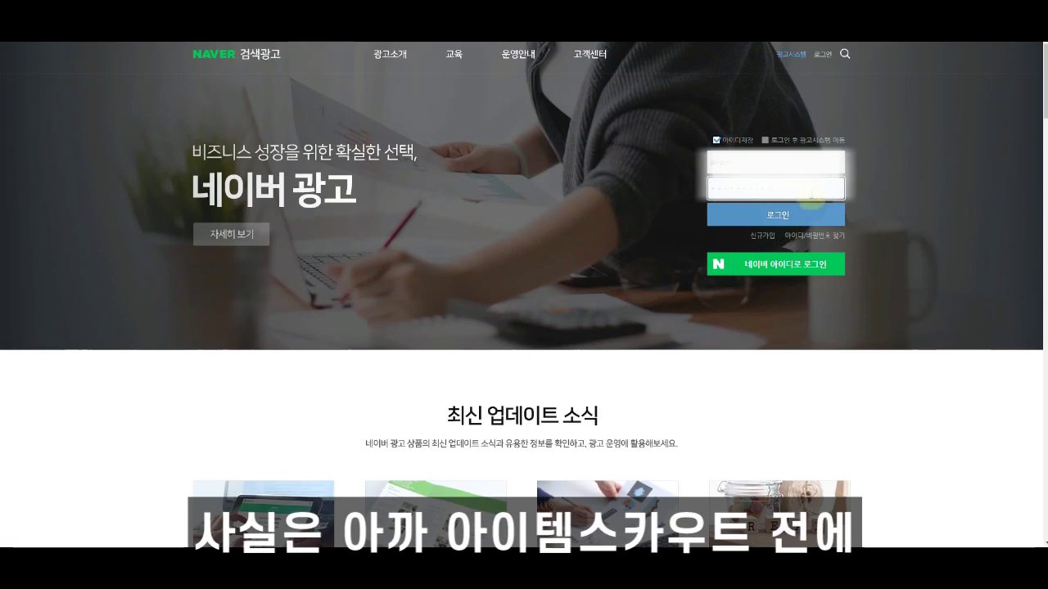
{"action": "left_click", "coordinate": [807, 213]}
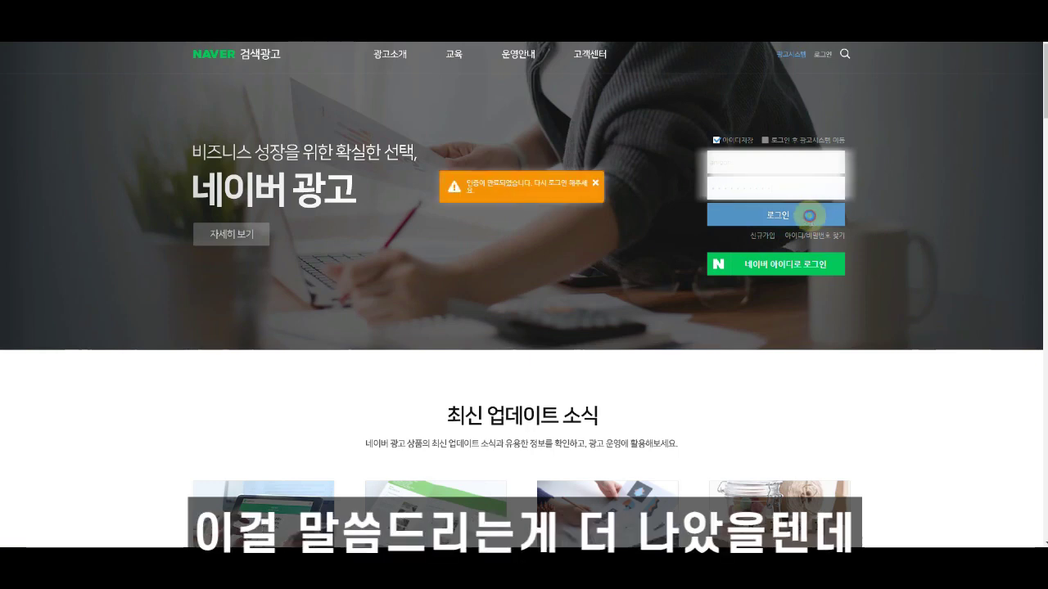
{"action": "left_click", "coordinate": [916, 141]}
Open the 키워드 도구 and query the related keywords for 보냉가방
{"action": "left_click", "coordinate": [199, 82]}
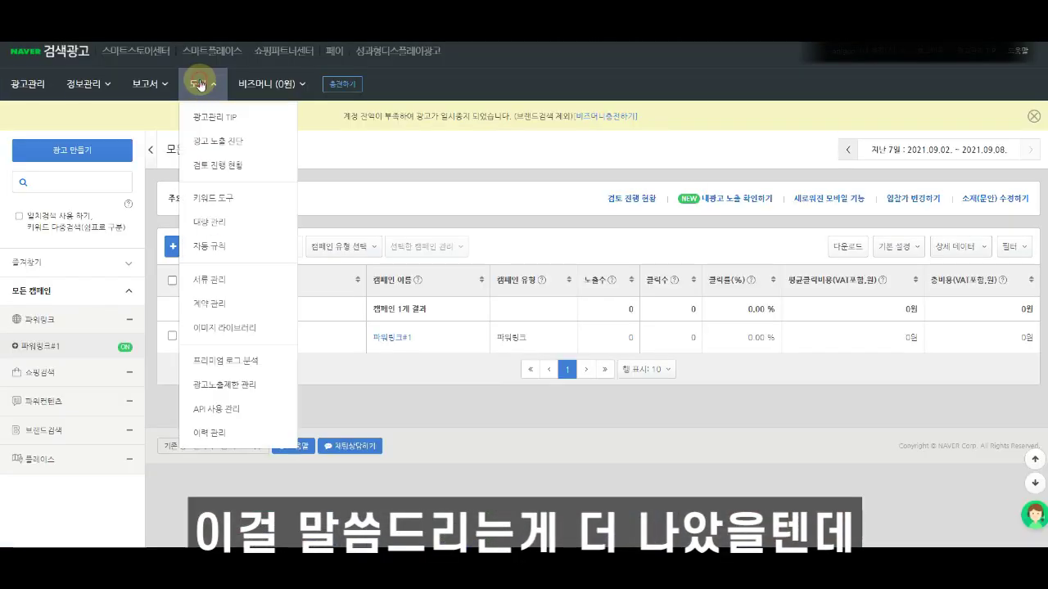
{"action": "left_click", "coordinate": [210, 199]}
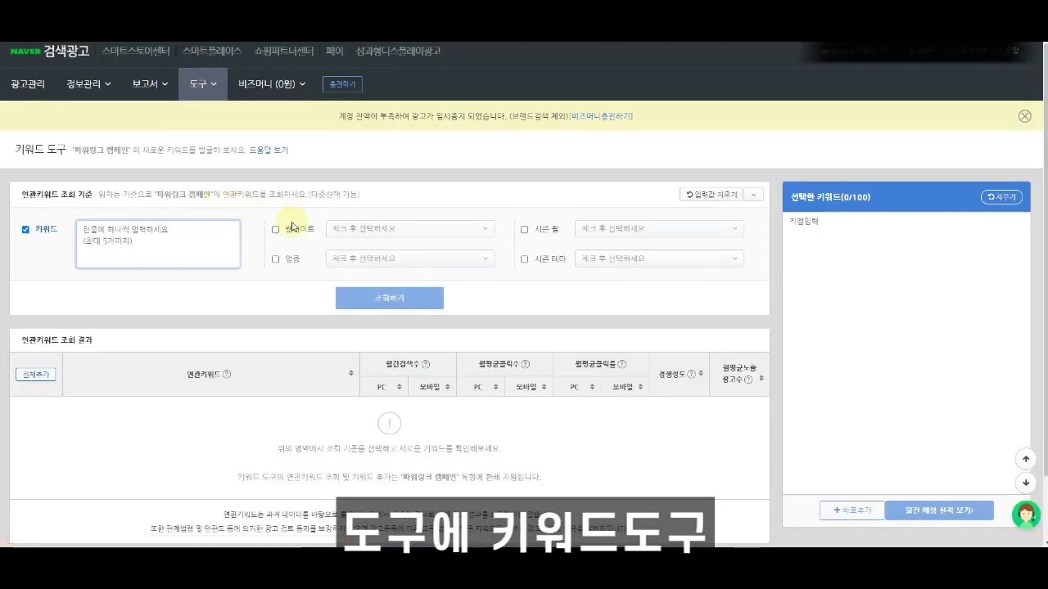
{"action": "type", "text": "qhsod"}
{"action": "key", "text": "BackSpace"}
{"action": "key", "text": "BackSpace"}
{"action": "type", "text": "보냉가방"}
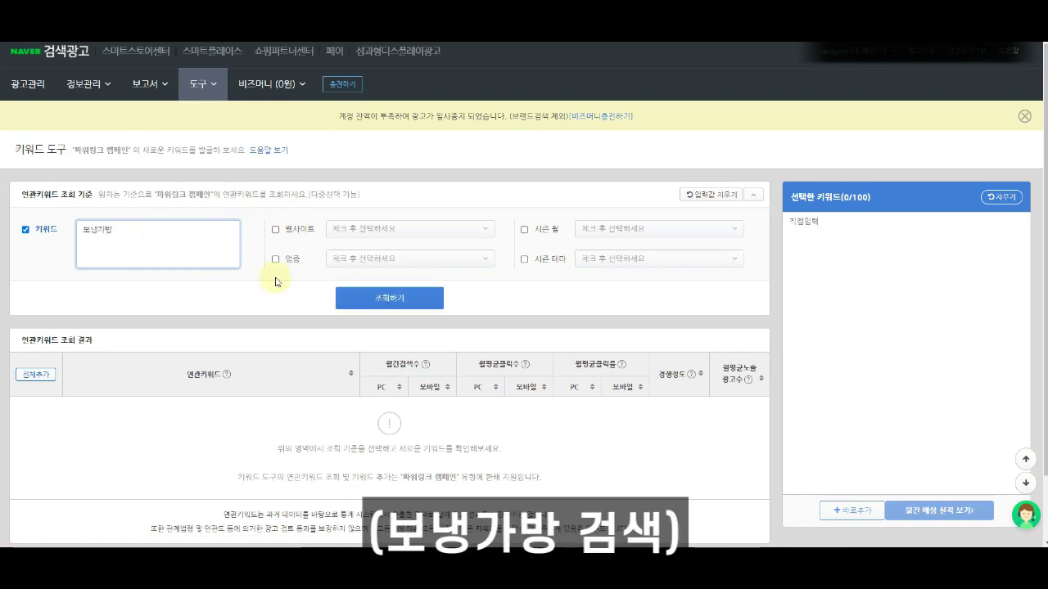
{"action": "left_click", "coordinate": [386, 296]}
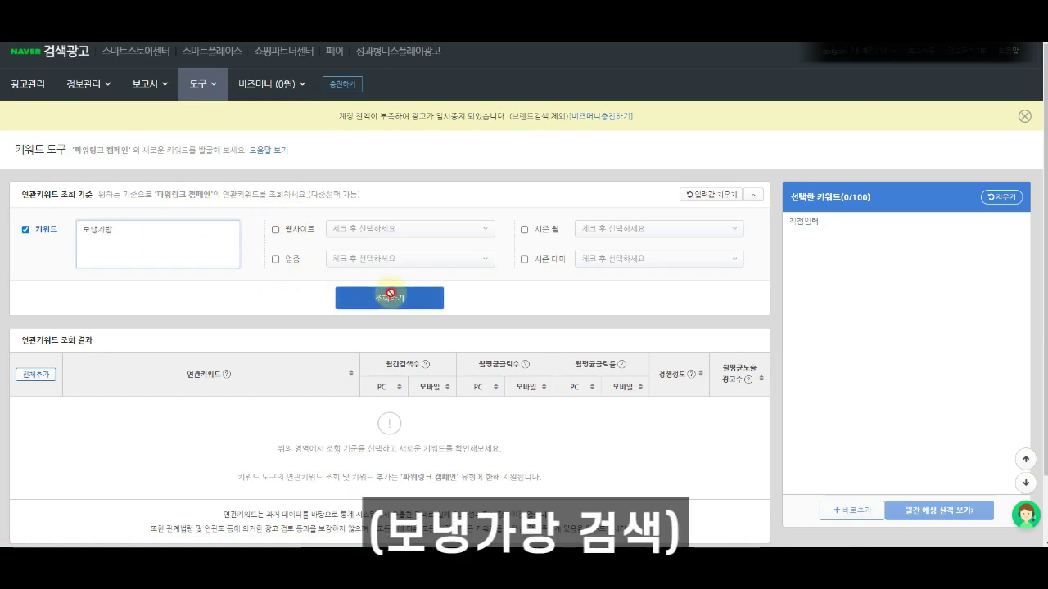
Look through the related keywords for 보냉가방 in the 연관키워드 조회 결과 to find suitable product name additions
{"action": "scroll", "coordinate": [270, 350], "scroll_direction": "down", "scroll_amount": 2}
{"action": "scroll", "coordinate": [270, 350], "scroll_direction": "down", "scroll_amount": 2}
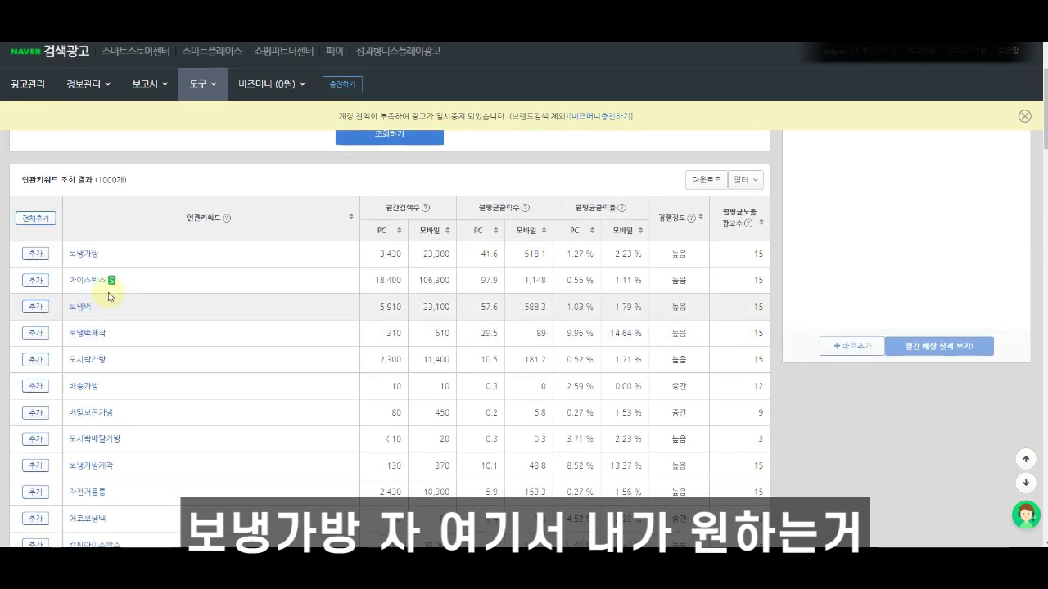
{"action": "mouse_move", "coordinate": [52, 182]}
{"action": "left_mouse_down"}
{"action": "mouse_move", "coordinate": [122, 502]}
{"action": "mouse_move", "coordinate": [141, 534]}
{"action": "left_mouse_up"}
{"action": "key", "text": "Escape"}
{"action": "scroll", "coordinate": [229, 349], "scroll_direction": "down", "scroll_amount": 1}
{"action": "scroll", "coordinate": [229, 349], "scroll_direction": "down", "scroll_amount": 1}
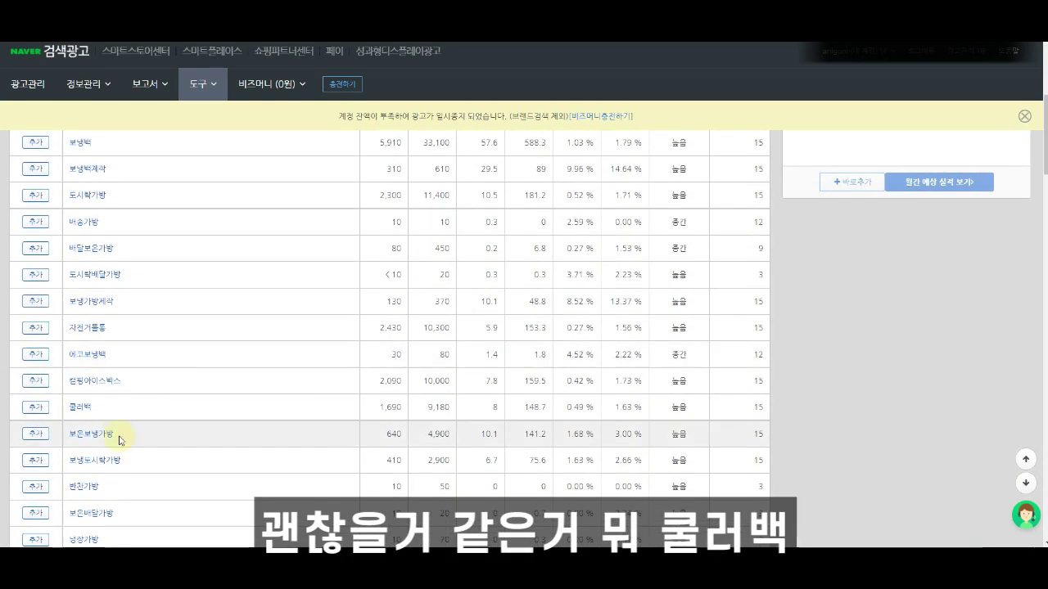
{"action": "scroll", "coordinate": [89, 371], "scroll_direction": "down", "scroll_amount": 2}
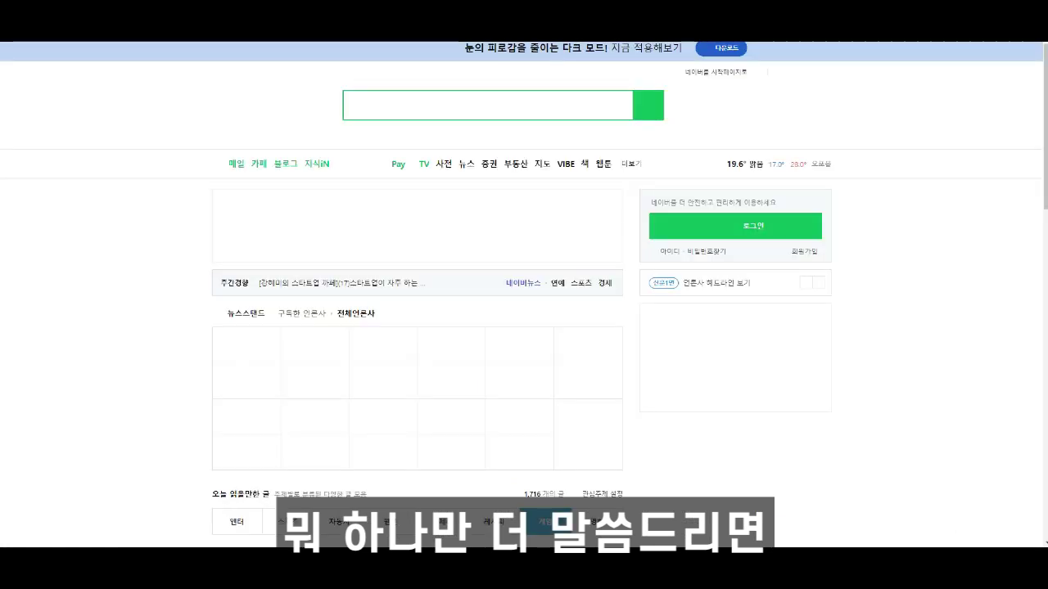
Search Naver for 헬프스토어 and open its website
{"action": "type", "text": "ㅎㄹ프스토어"}
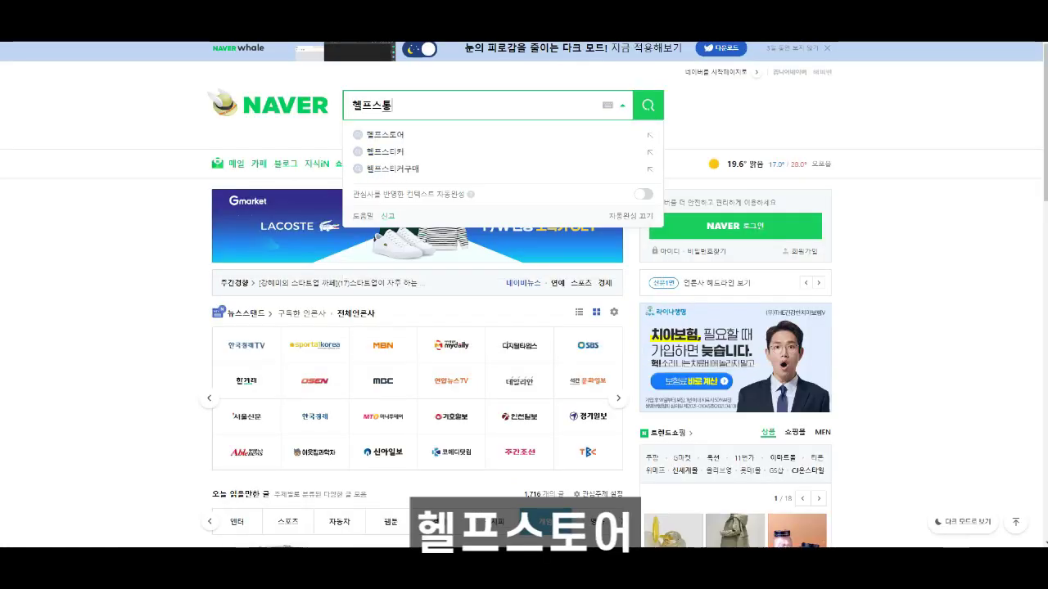
{"action": "key", "text": "Return"}
{"action": "left_click", "coordinate": [265, 145]}
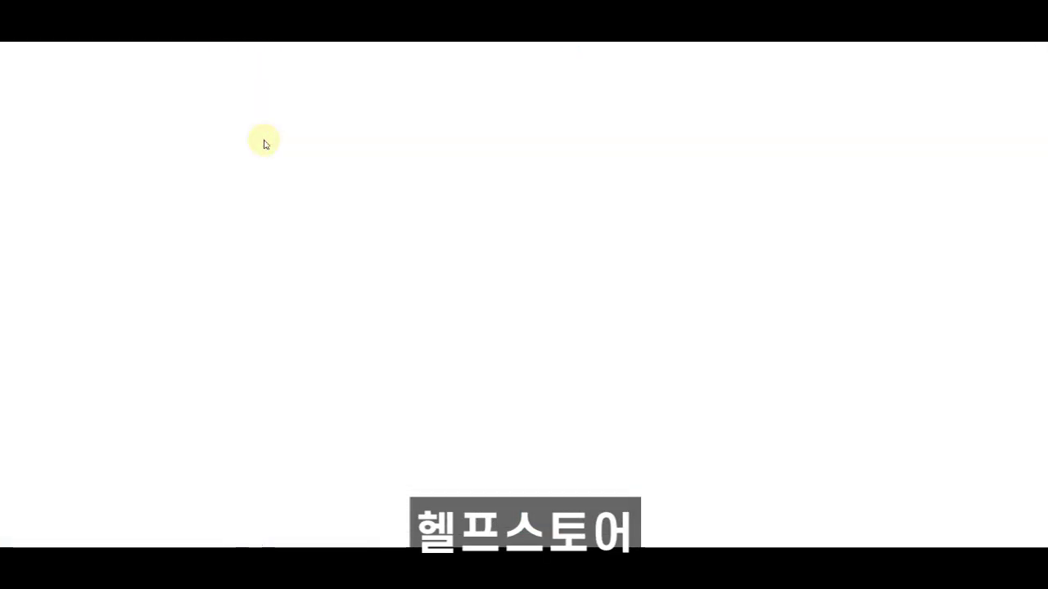
Open the 싱글 keyword tool in 헬프스토어 and look up 보냉가방
{"action": "left_click", "coordinate": [63, 145]}
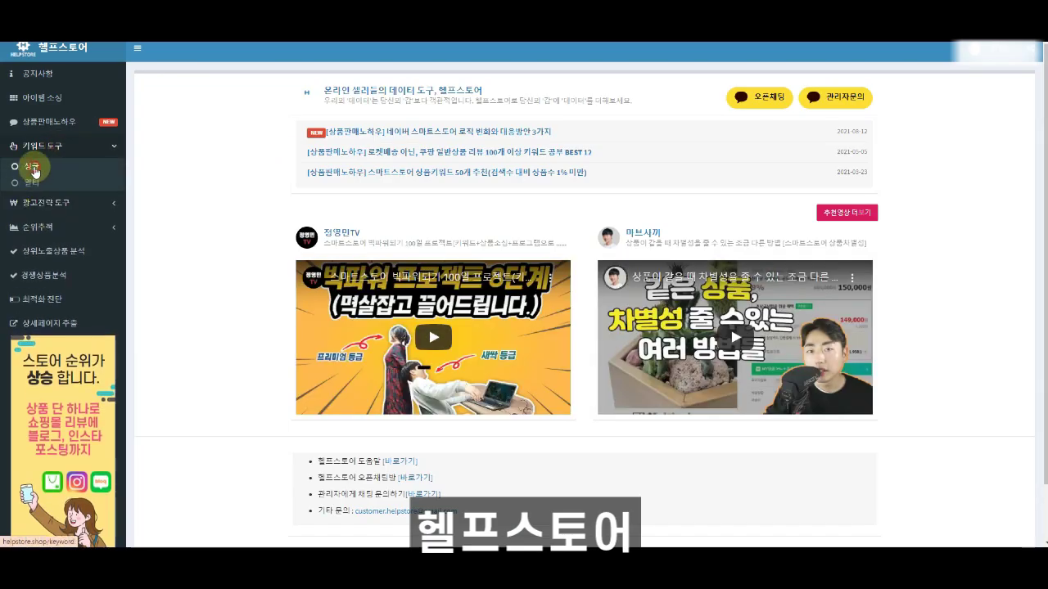
{"action": "left_click", "coordinate": [25, 165]}
{"action": "type", "text": "보"}
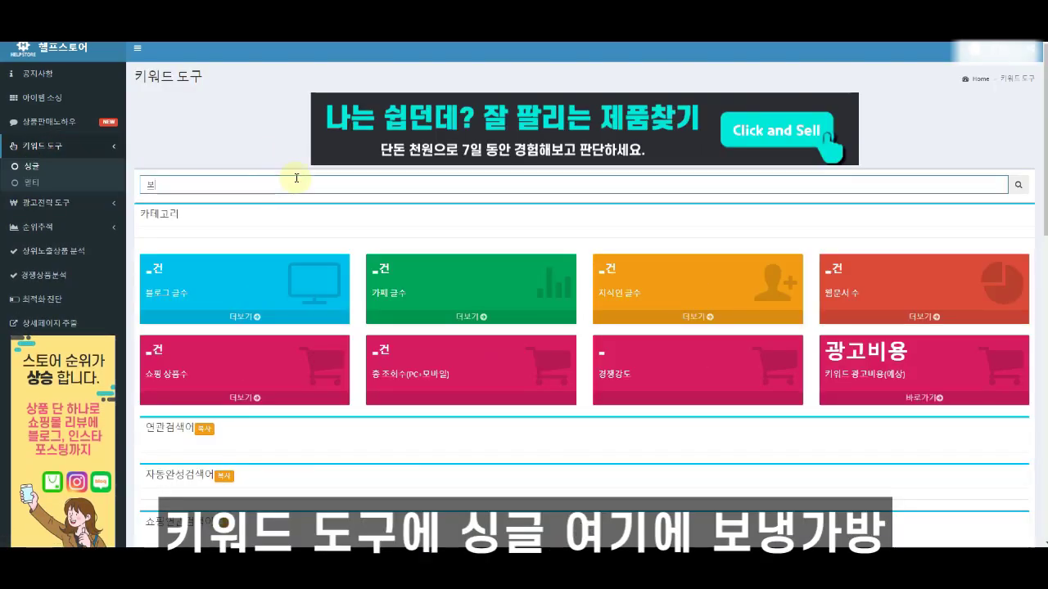
{"action": "key", "text": "BackSpace"}
{"action": "key", "text": "BackSpace"}
{"action": "key", "text": "Return"}
Examine the 쇼핑연관검색어 suggestions for 보냉가방, marking that section with temporary boxes on screen
{"action": "scroll", "coordinate": [428, 280], "scroll_direction": "down", "scroll_amount": 5}
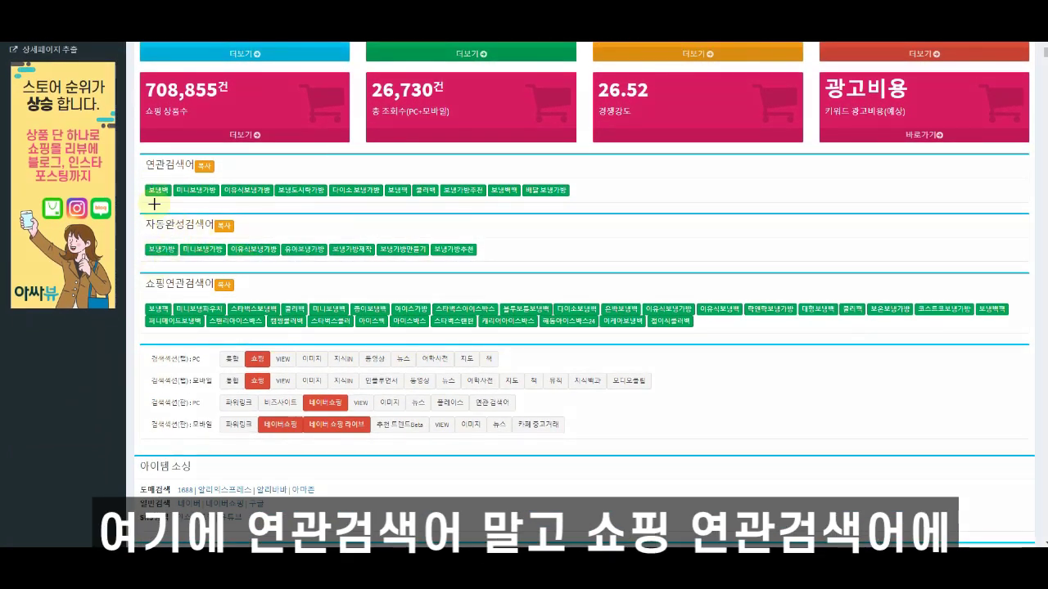
{"action": "scroll", "coordinate": [153, 203], "scroll_direction": "up", "scroll_amount": 2}
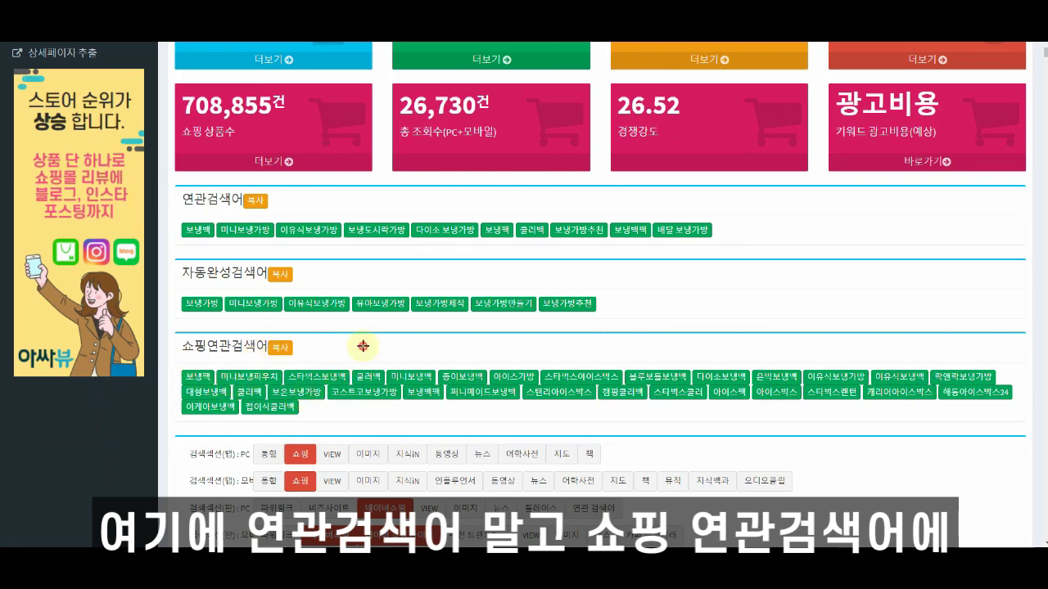
{"action": "mouse_move", "coordinate": [170, 359]}
{"action": "left_mouse_down"}
{"action": "mouse_move", "coordinate": [631, 422]}
{"action": "mouse_move", "coordinate": [1034, 436]}
{"action": "mouse_move", "coordinate": [1035, 425]}
{"action": "left_mouse_up"}
{"action": "left_click_drag", "start_coordinate": [182, 327], "coordinate": [301, 363]}
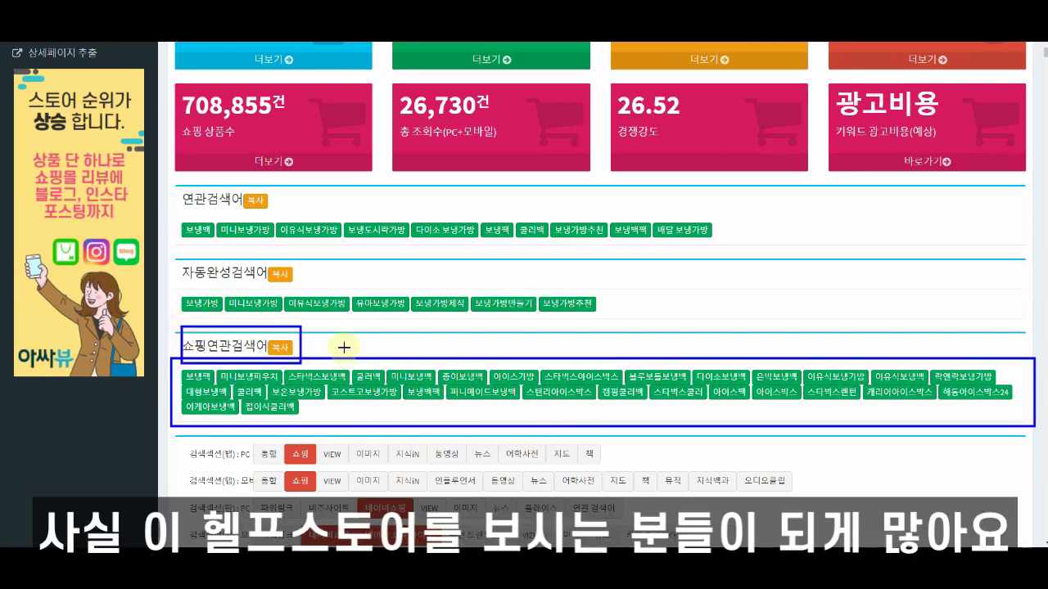
{"action": "key", "text": "Escape"}
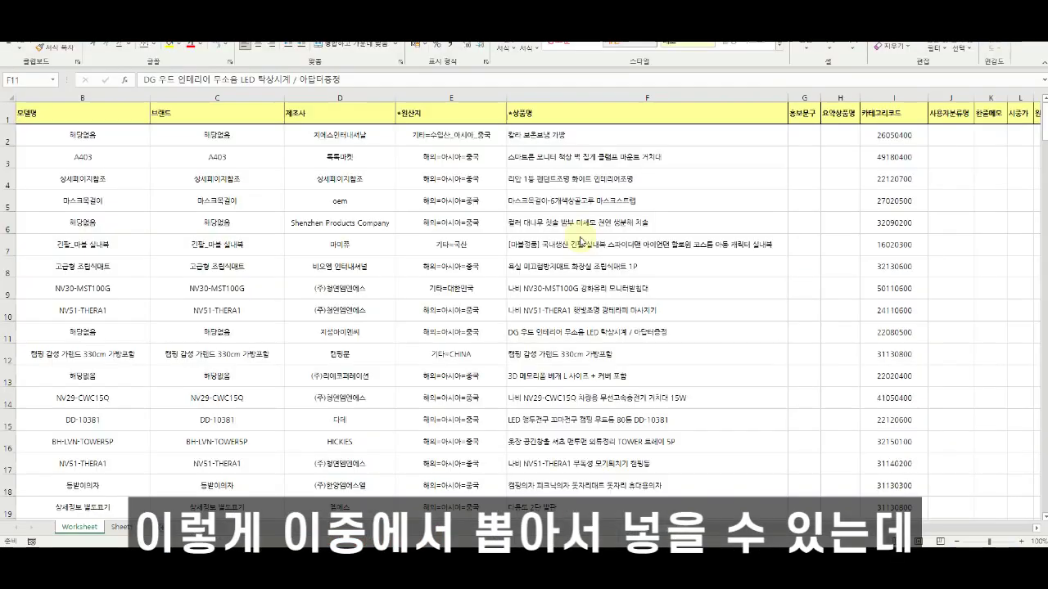
Rewrite the product name in F2 as 칼라 보온백 보냉백 가방 쿨러백 쿨러팩 보냉팩 도시락
{"action": "left_click", "coordinate": [546, 135]}
{"action": "left_click", "coordinate": [546, 156]}
{"action": "left_click", "coordinate": [546, 135]}
{"action": "left_click", "coordinate": [546, 157]}
{"action": "left_click", "coordinate": [553, 137]}
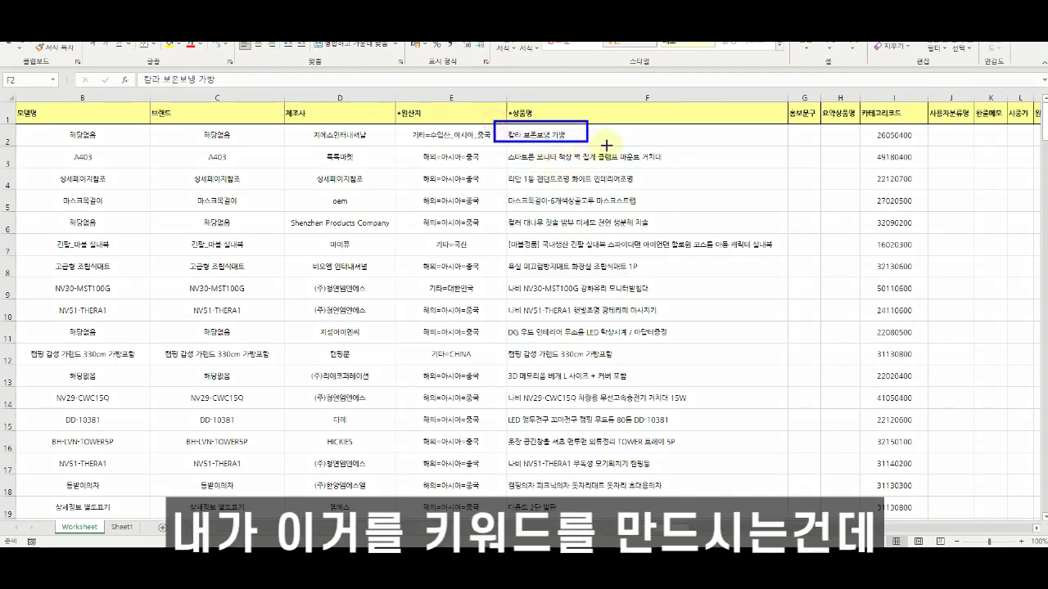
{"action": "double_click", "coordinate": [562, 137]}
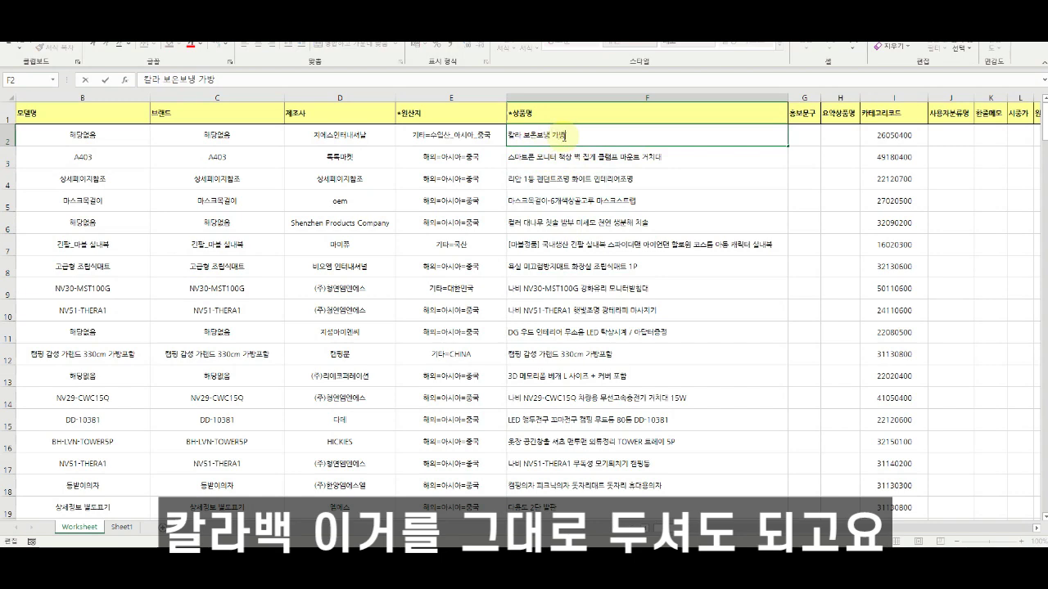
{"action": "left_click", "coordinate": [541, 135]}
{"action": "type", "text": "백 보냉백"}
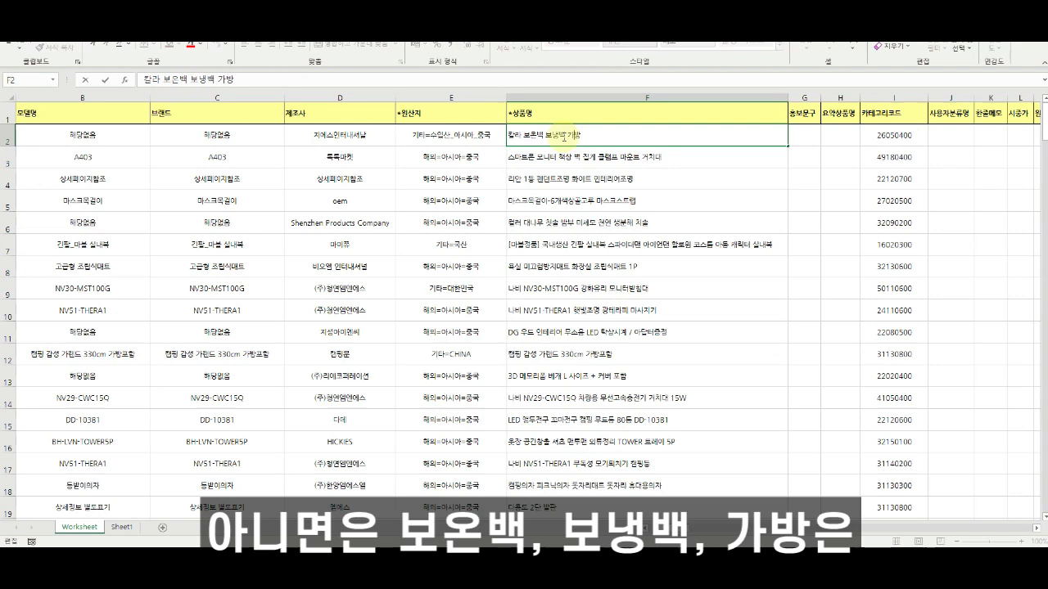
{"action": "type", "text": " ㅇ 쿨"}
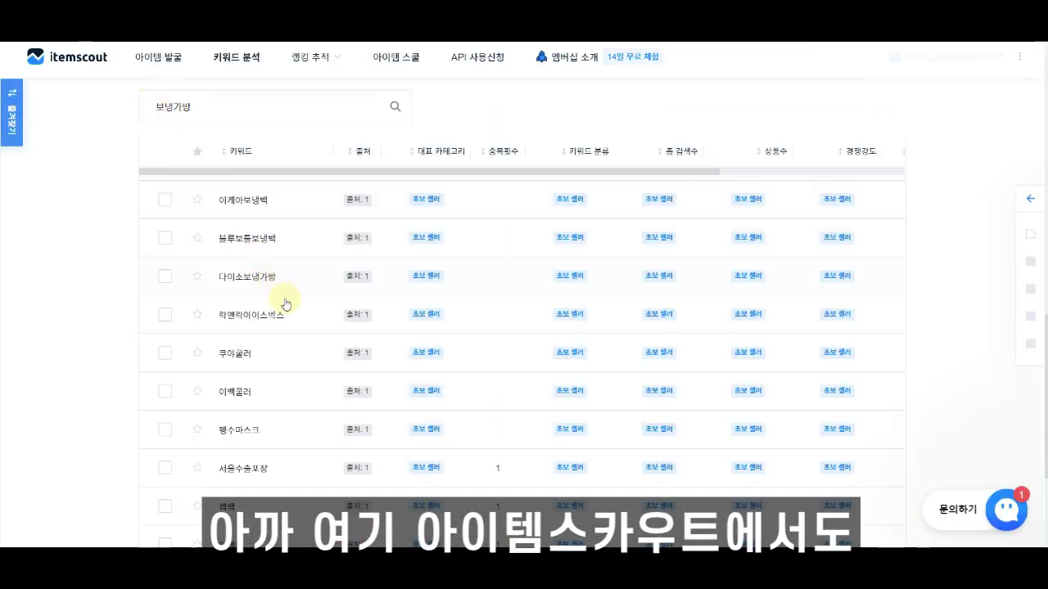
Look through the 보냉가방 keyword list in 아이템스카우트 and its 연관 키워드 view for more name additions
{"action": "scroll", "coordinate": [289, 350], "scroll_direction": "down", "scroll_amount": 2}
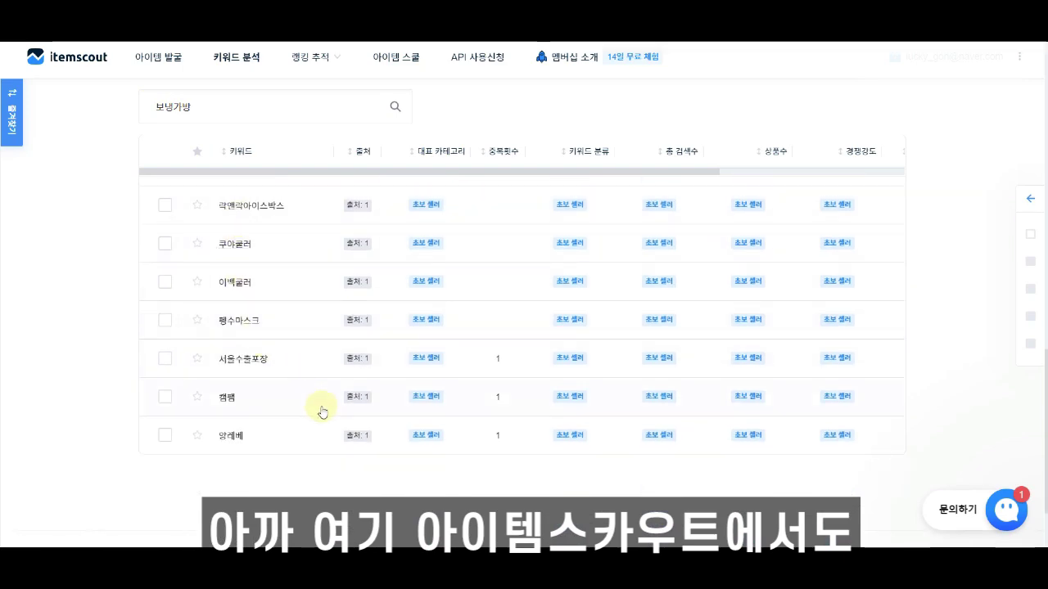
{"action": "scroll", "coordinate": [324, 405], "scroll_direction": "up", "scroll_amount": 2}
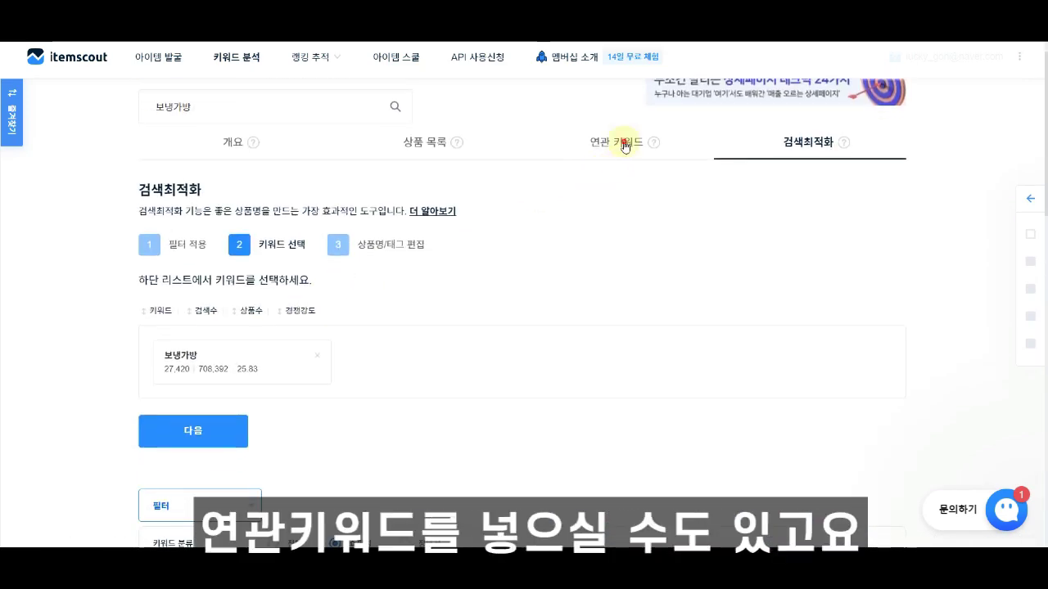
{"action": "left_click", "coordinate": [625, 146]}
{"action": "left_click", "coordinate": [583, 285]}
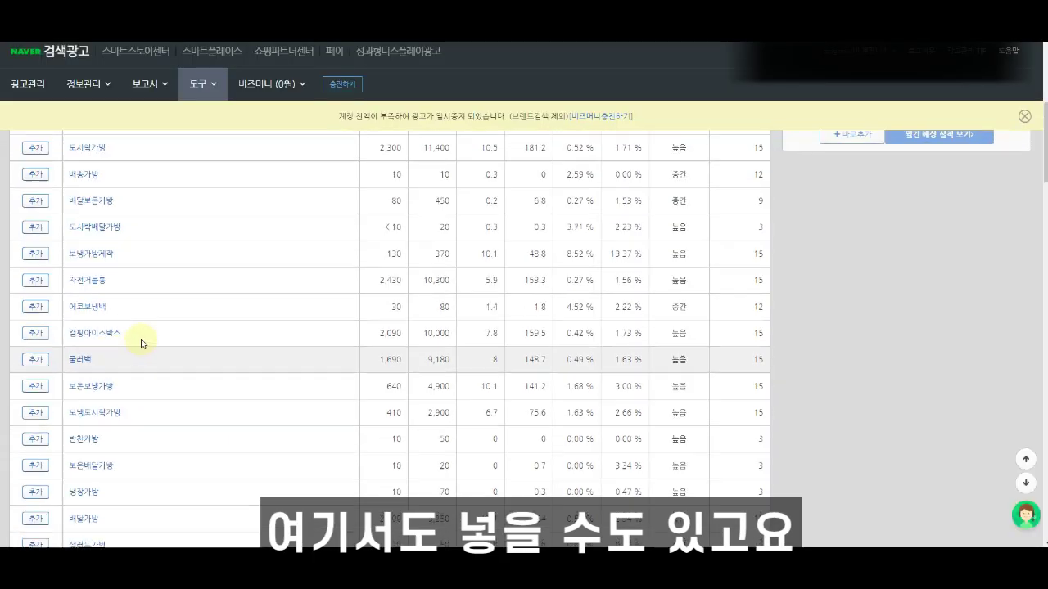
Switch to 네이버 검색광고 and look through the 연관키워드 list for usage words to add to the bag's name
{"action": "scroll", "coordinate": [140, 342], "scroll_direction": "up", "scroll_amount": 3}
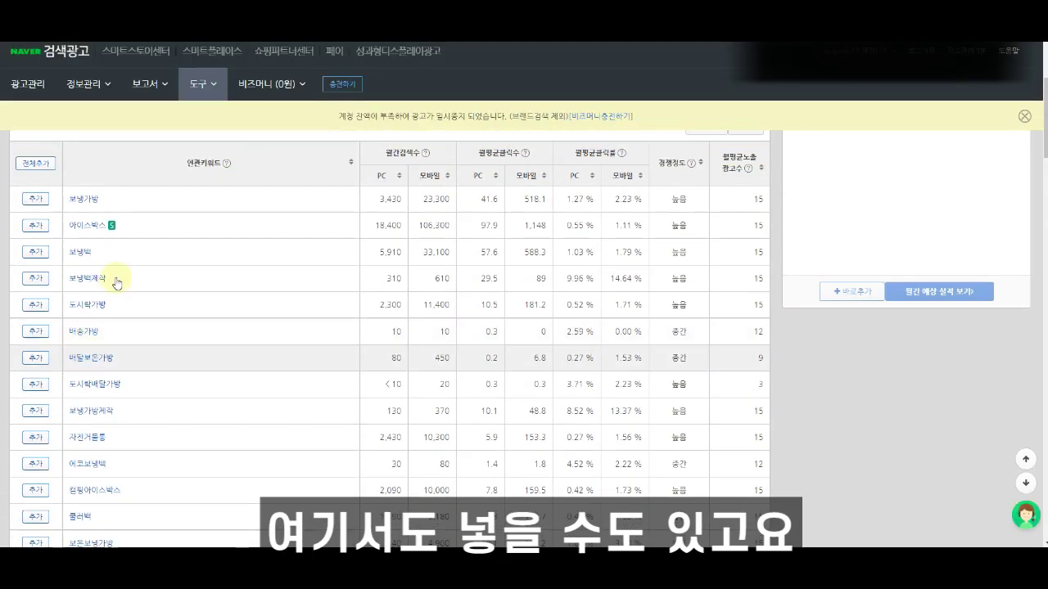
{"action": "scroll", "coordinate": [106, 304], "scroll_direction": "down", "scroll_amount": 4}
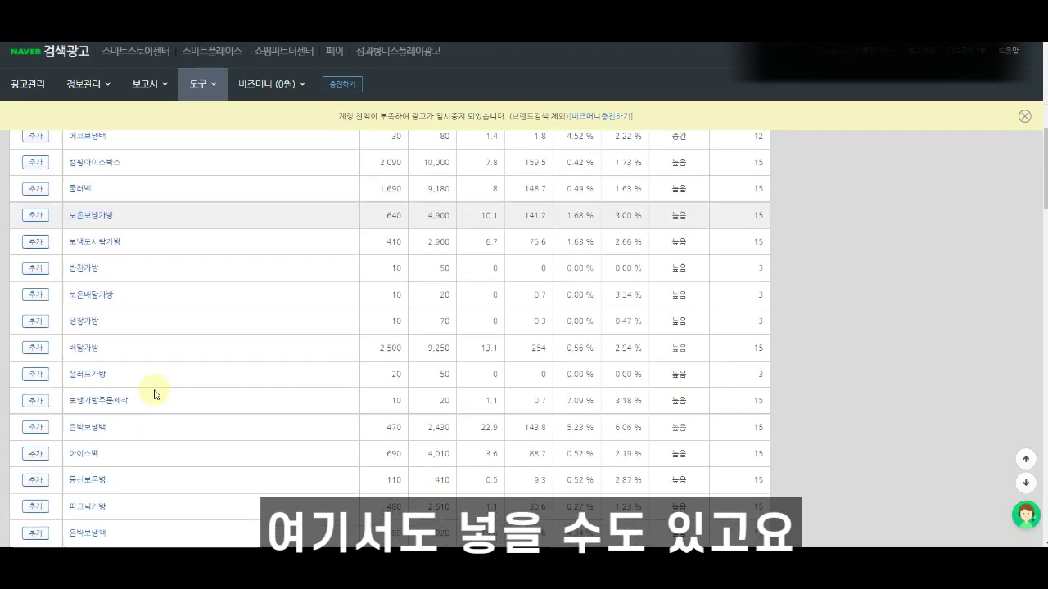
{"action": "scroll", "coordinate": [112, 431], "scroll_direction": "down", "scroll_amount": 2}
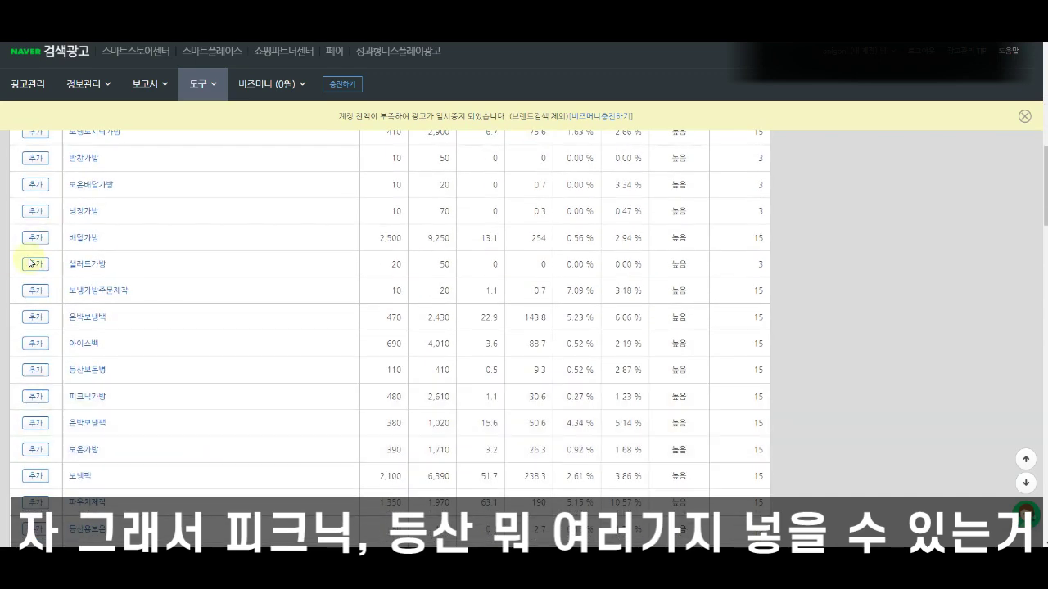
{"action": "scroll", "coordinate": [131, 433], "scroll_direction": "down", "scroll_amount": 1}
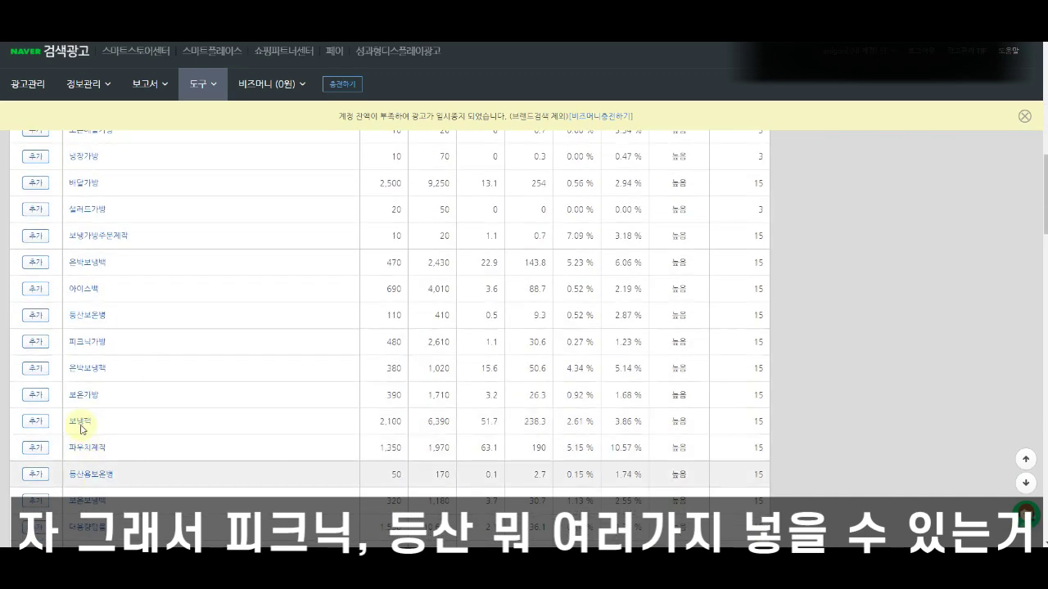
{"action": "scroll", "coordinate": [117, 464], "scroll_direction": "down", "scroll_amount": 2}
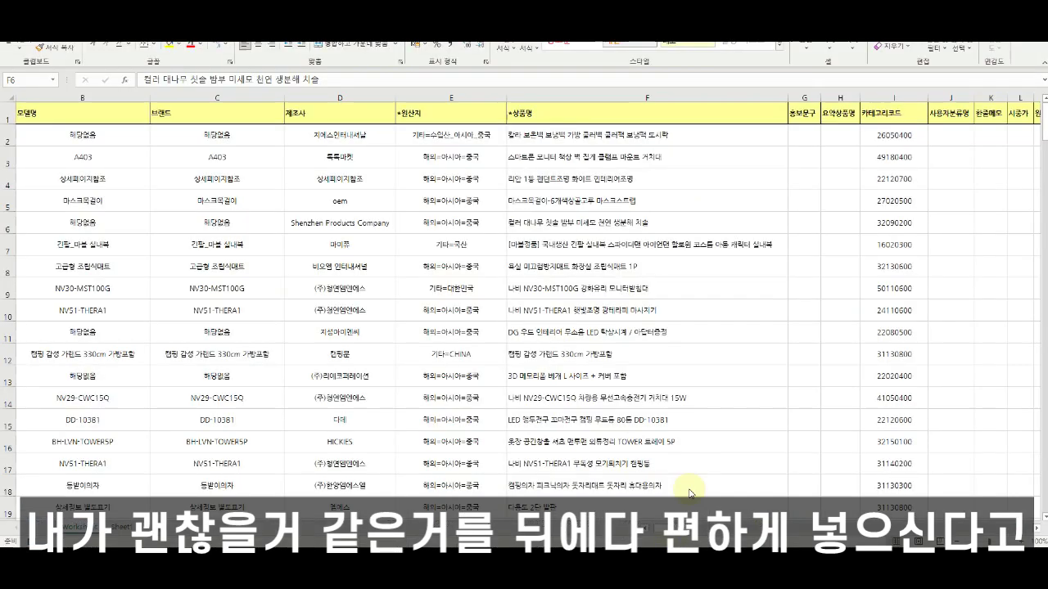
Copy the reworked product name from F2 and search Naver for it
{"action": "left_click", "coordinate": [666, 121]}
{"action": "left_click", "coordinate": [678, 152]}
{"action": "left_click", "coordinate": [638, 136]}
{"action": "left_click", "coordinate": [599, 172]}
{"action": "left_click", "coordinate": [646, 113]}
{"action": "left_click", "coordinate": [639, 135]}
{"action": "key", "text": "ctrl+c"}
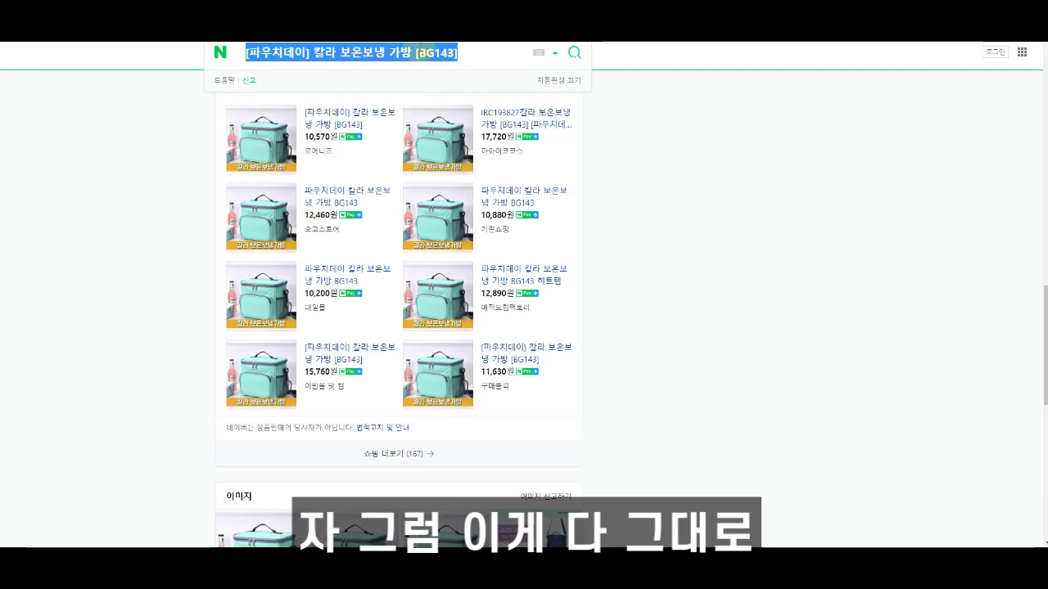
{"action": "key", "text": "ctrl+v"}
{"action": "left_click", "coordinate": [573, 54]}
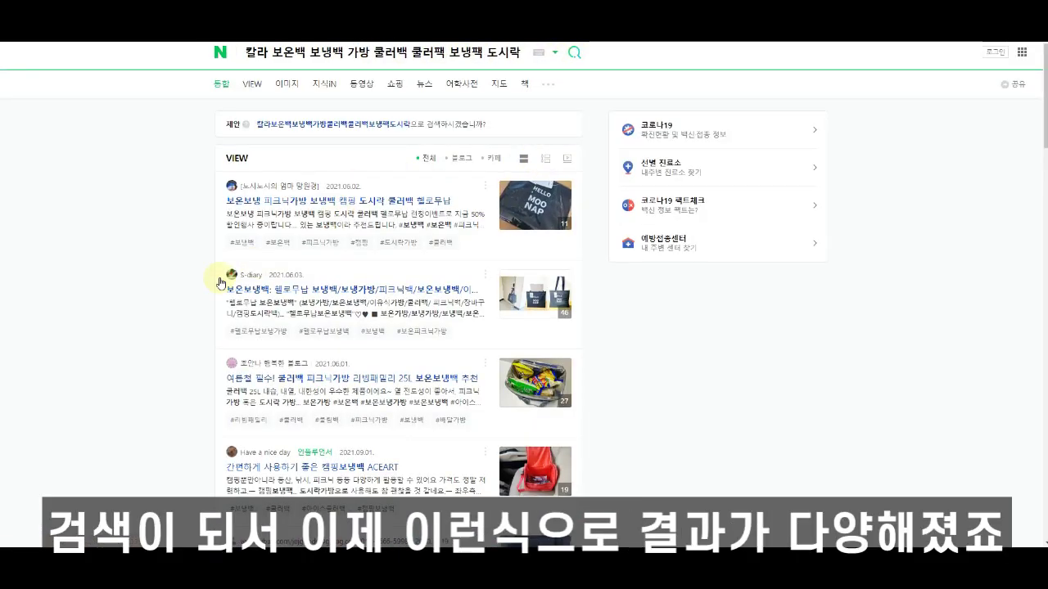
Examine the 네이버쇼핑 results for the new product name, marking them with temporary boxes on screen
{"action": "scroll", "coordinate": [163, 317], "scroll_direction": "down", "scroll_amount": 5}
{"action": "scroll", "coordinate": [163, 318], "scroll_direction": "down", "scroll_amount": 3}
{"action": "scroll", "coordinate": [197, 164], "scroll_direction": "up", "scroll_amount": 2}
{"action": "left_click_drag", "start_coordinate": [197, 148], "coordinate": [577, 500]}
{"action": "key", "text": "Escape"}
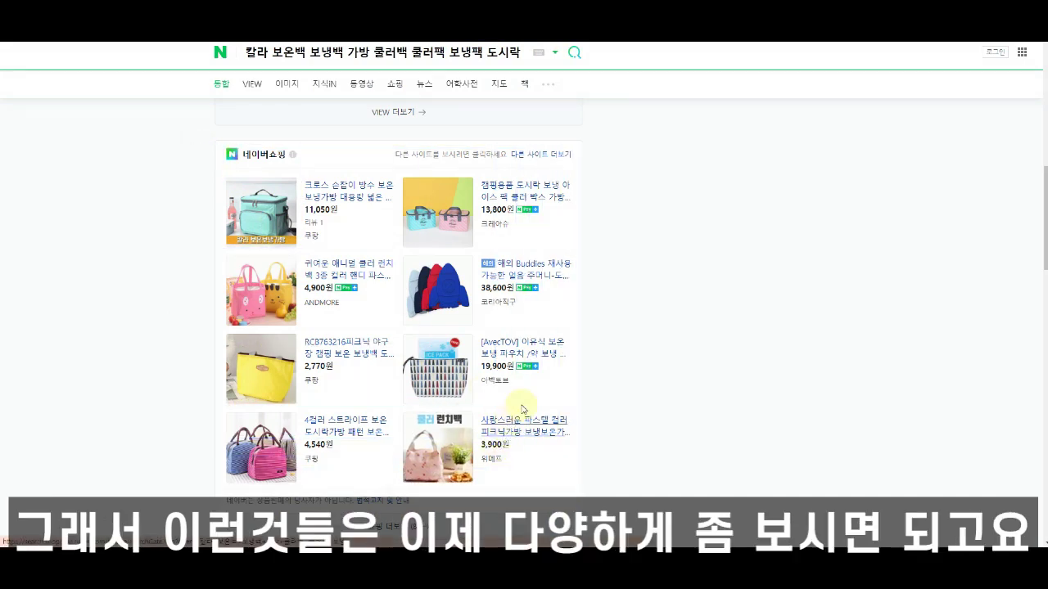
{"action": "left_click_drag", "start_coordinate": [205, 159], "coordinate": [405, 255]}
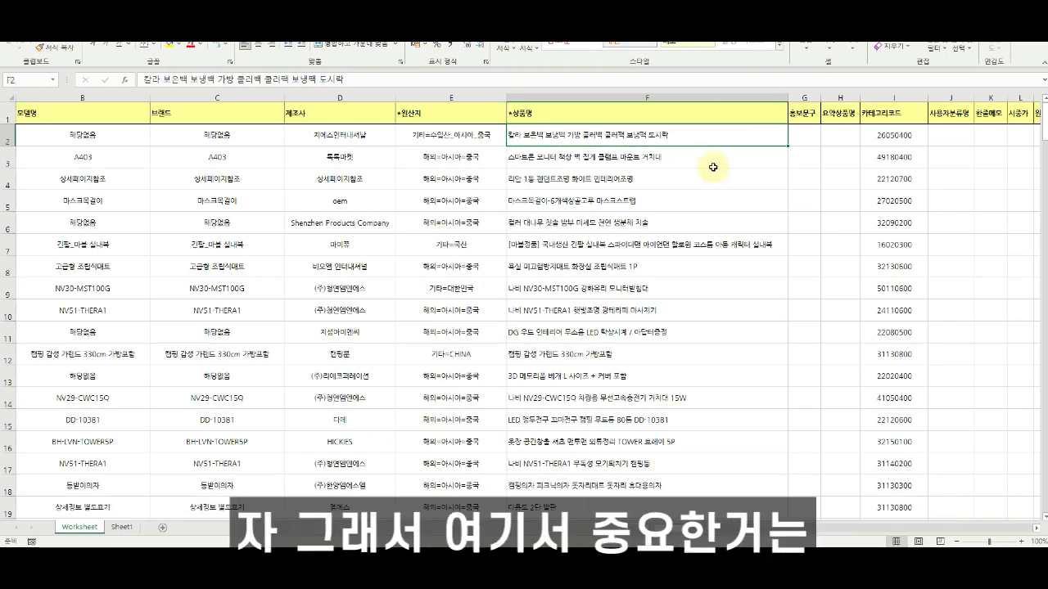
Review the 상품명 column in the Excel form, marking the reworked name in F2 with a temporary box
{"action": "left_click", "coordinate": [692, 97]}
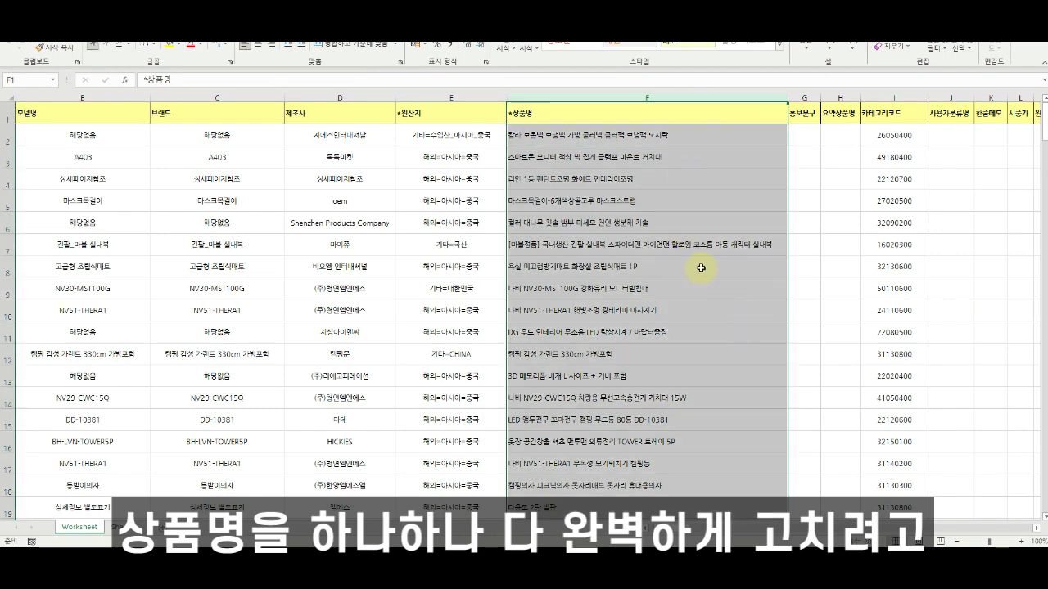
{"action": "left_click", "coordinate": [674, 133]}
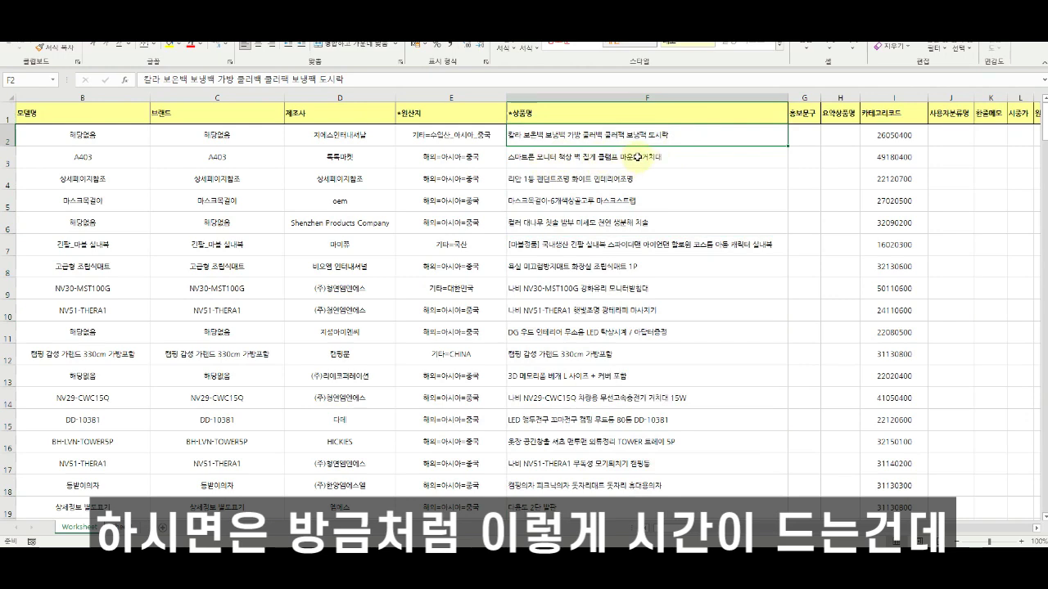
{"action": "left_click_drag", "start_coordinate": [496, 119], "coordinate": [759, 150]}
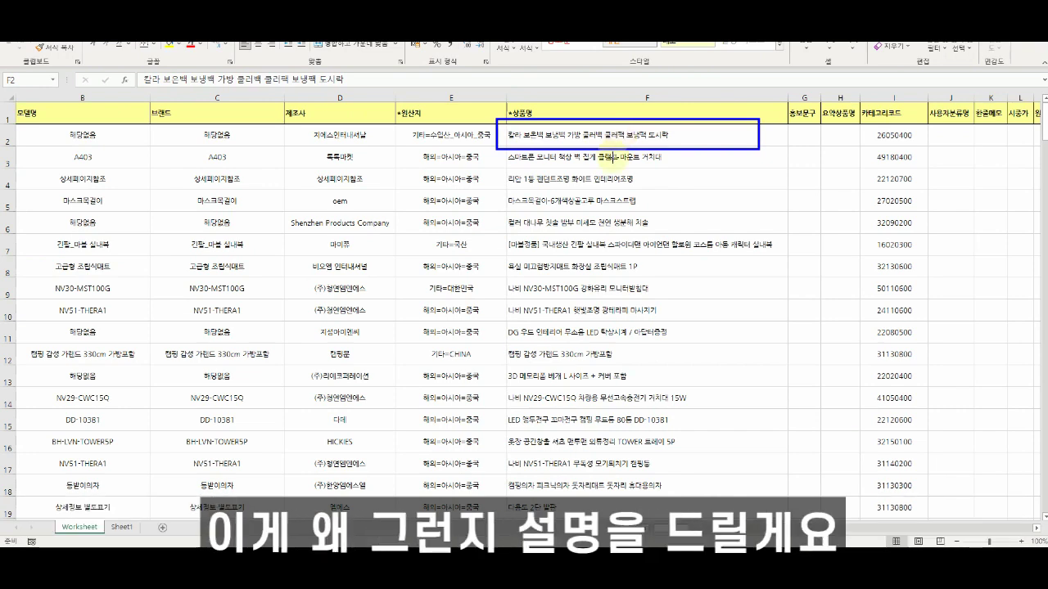
{"action": "left_click_drag", "start_coordinate": [608, 134], "coordinate": [613, 508]}
Remove 1등 from the pendant light name in F4 and shorten the name in F5 to 마스크 목걸이스트랩
{"action": "double_click", "coordinate": [525, 178]}
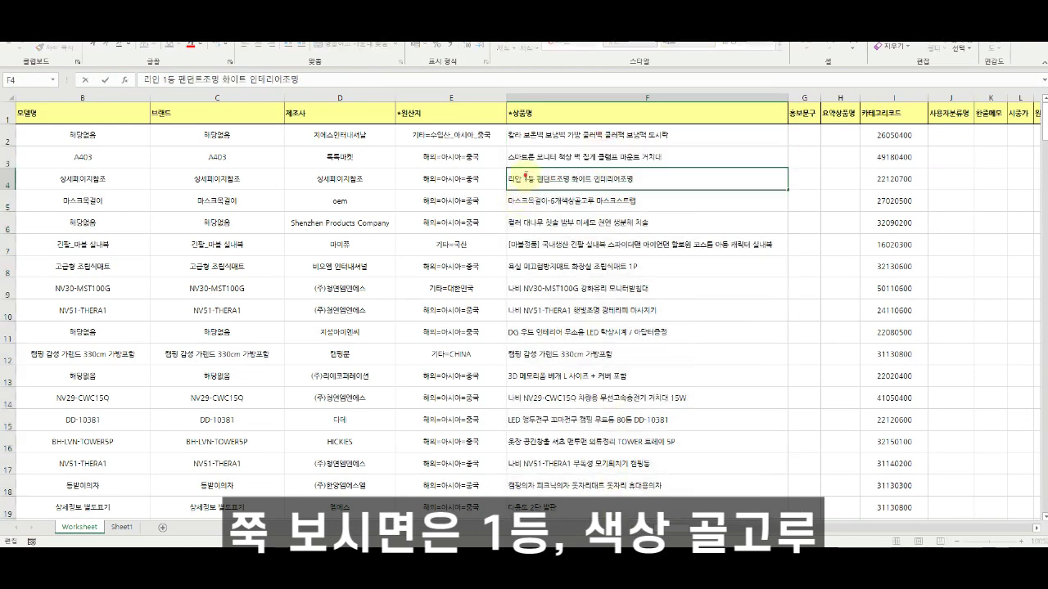
{"action": "left_click", "coordinate": [552, 199]}
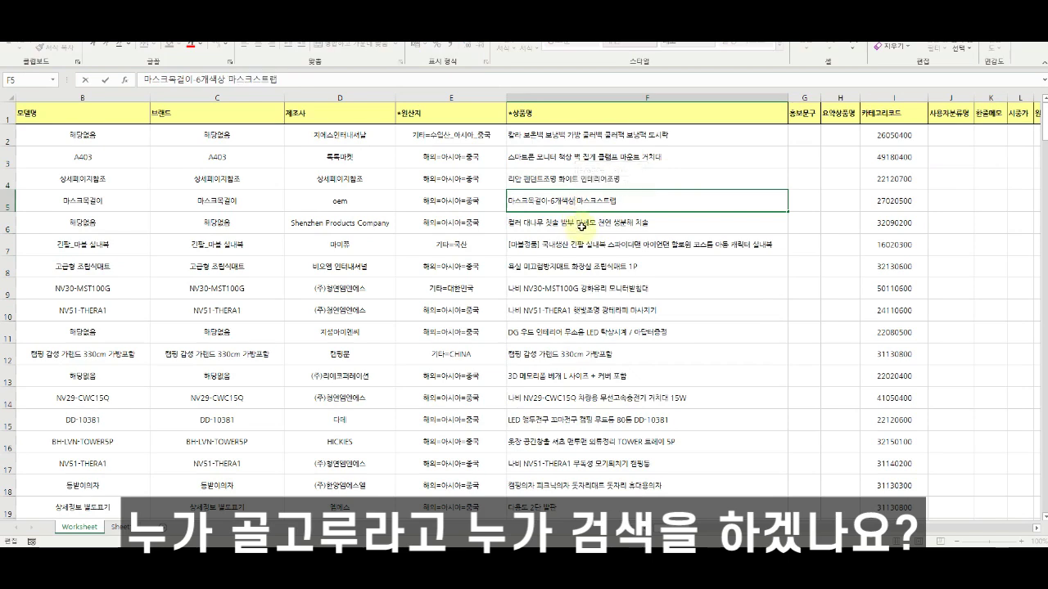
{"action": "key", "text": "BackSpace"}
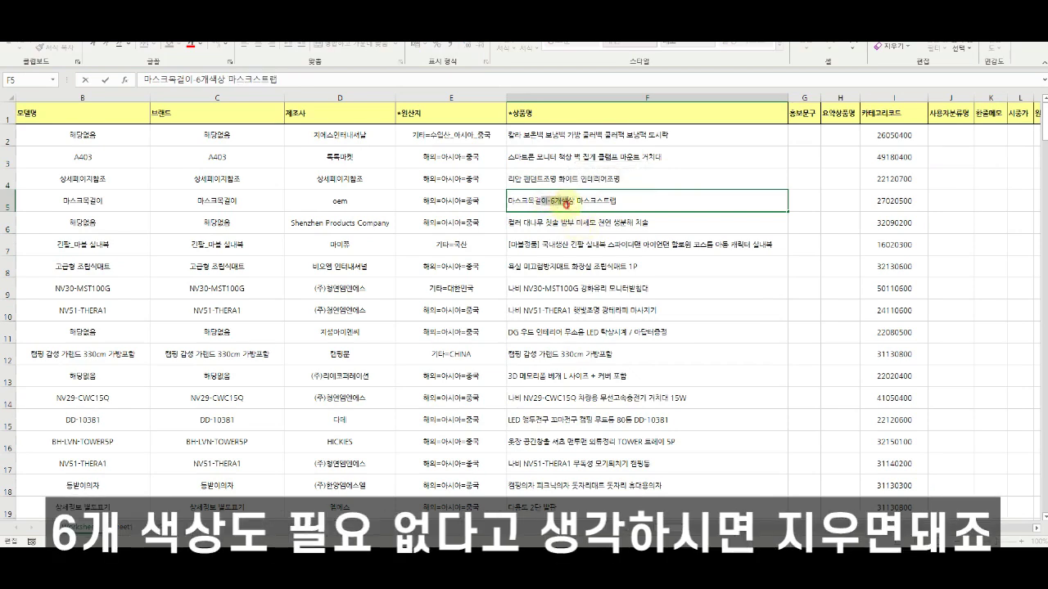
{"action": "key", "text": "BackSpace"}
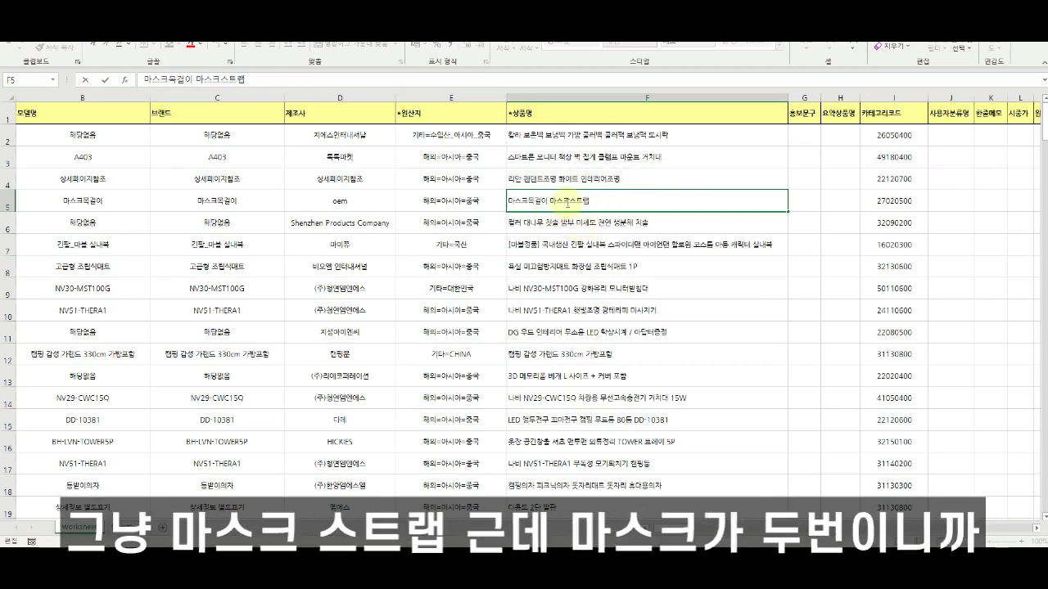
{"action": "left_click", "coordinate": [566, 202]}
{"action": "left_click", "coordinate": [522, 199]}
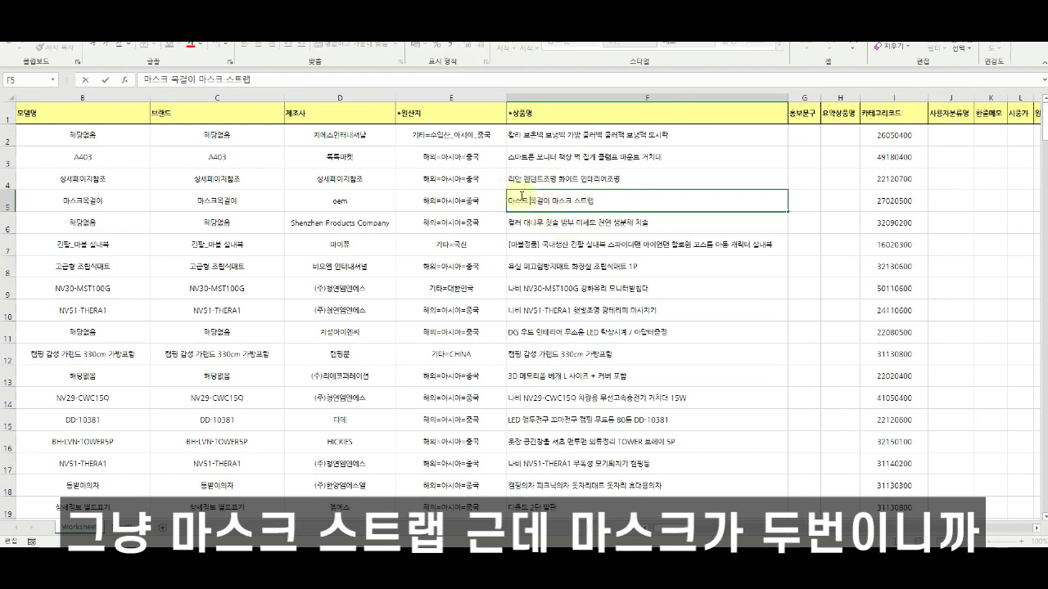
{"action": "left_click_drag", "start_coordinate": [550, 200], "coordinate": [573, 200]}
{"action": "key", "text": "BackSpace"}
Examine the [마블정품] tag in F7 and the model number in F9 by highlighting them within the product names
{"action": "double_click", "coordinate": [543, 246]}
{"action": "left_click_drag", "start_coordinate": [541, 245], "coordinate": [501, 252]}
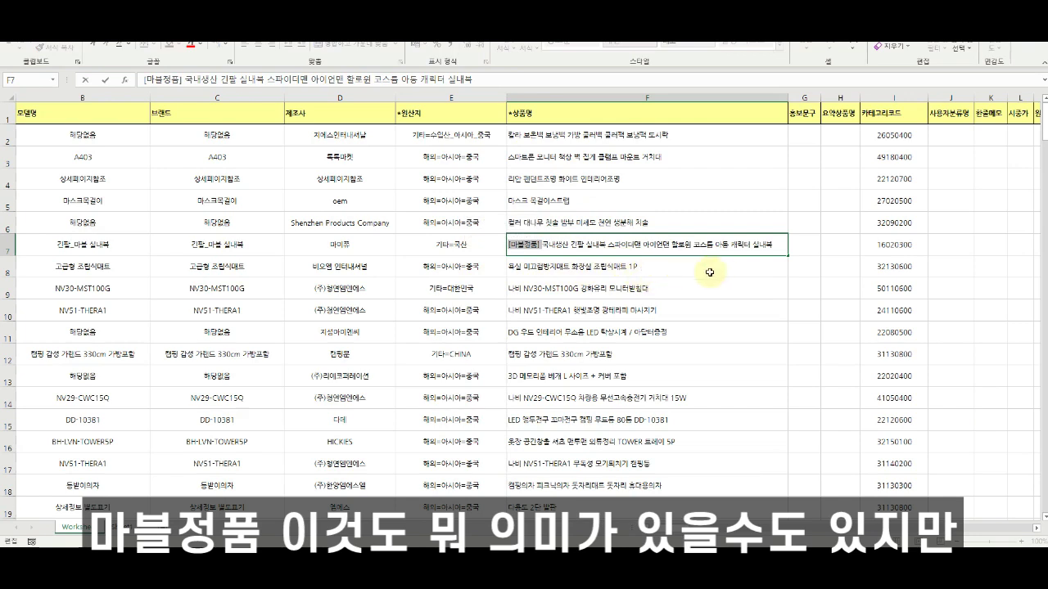
{"action": "double_click", "coordinate": [619, 293]}
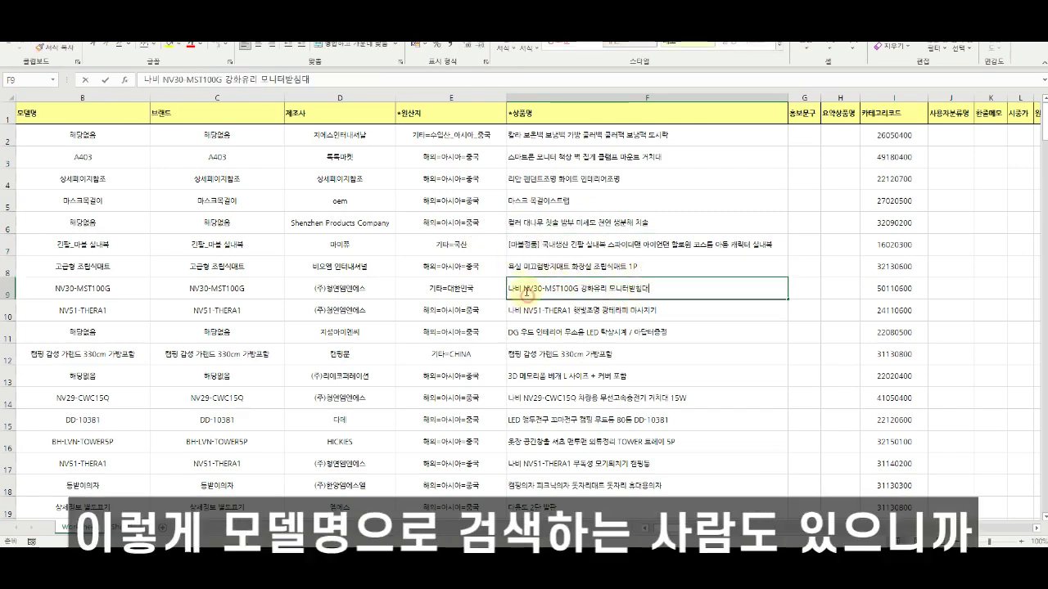
{"action": "left_click_drag", "start_coordinate": [523, 289], "coordinate": [580, 289]}
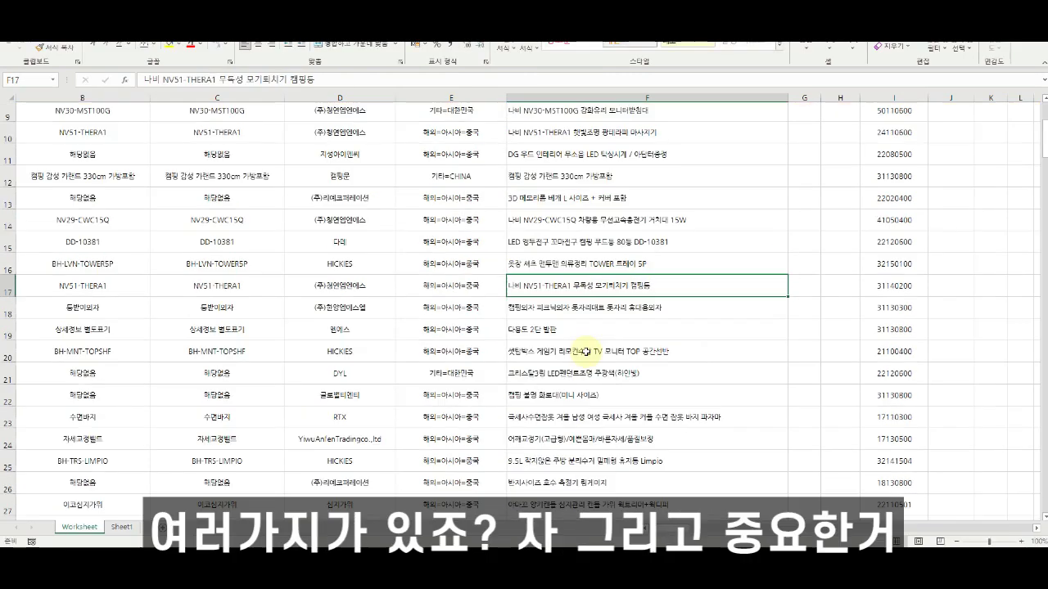
Look through the 상품명 column for product names that contain slashes, such as those in F24 and F31
{"action": "scroll", "coordinate": [590, 352], "scroll_direction": "down", "scroll_amount": 2}
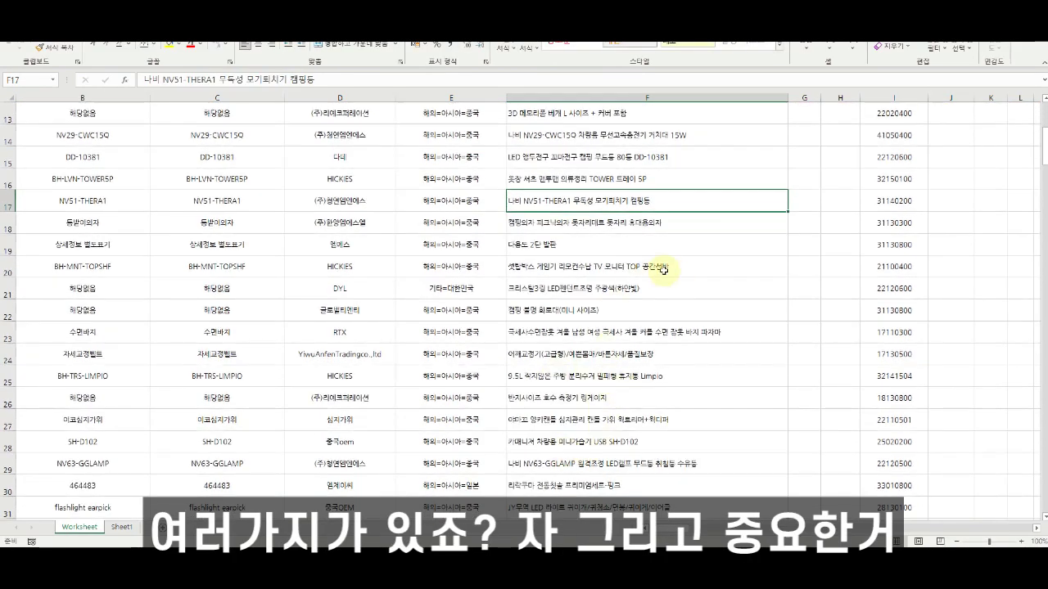
{"action": "scroll", "coordinate": [649, 271], "scroll_direction": "down", "scroll_amount": 1}
{"action": "left_click", "coordinate": [568, 293]}
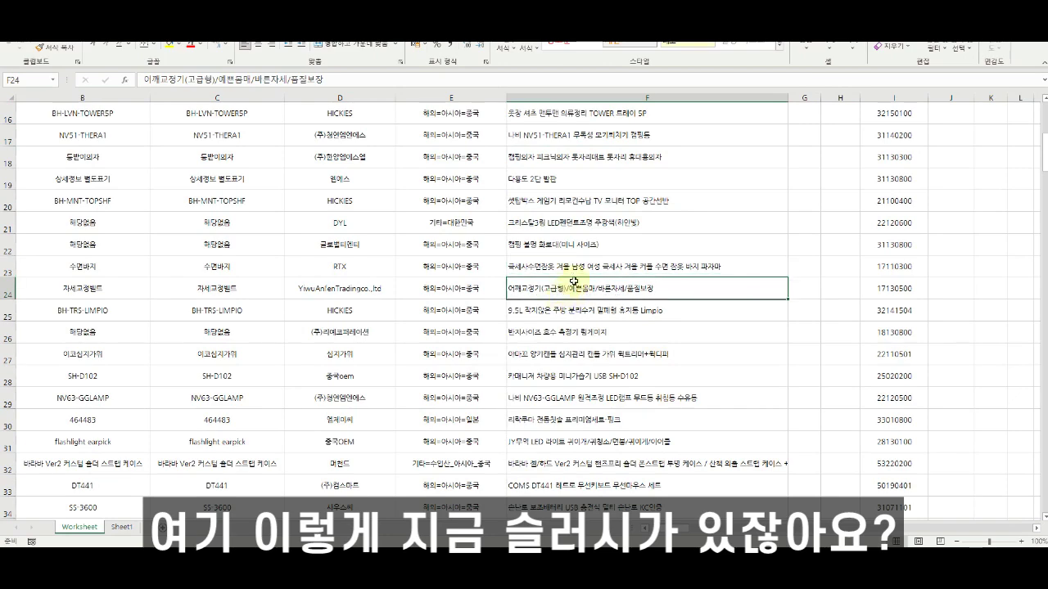
{"action": "scroll", "coordinate": [613, 319], "scroll_direction": "down", "scroll_amount": 2}
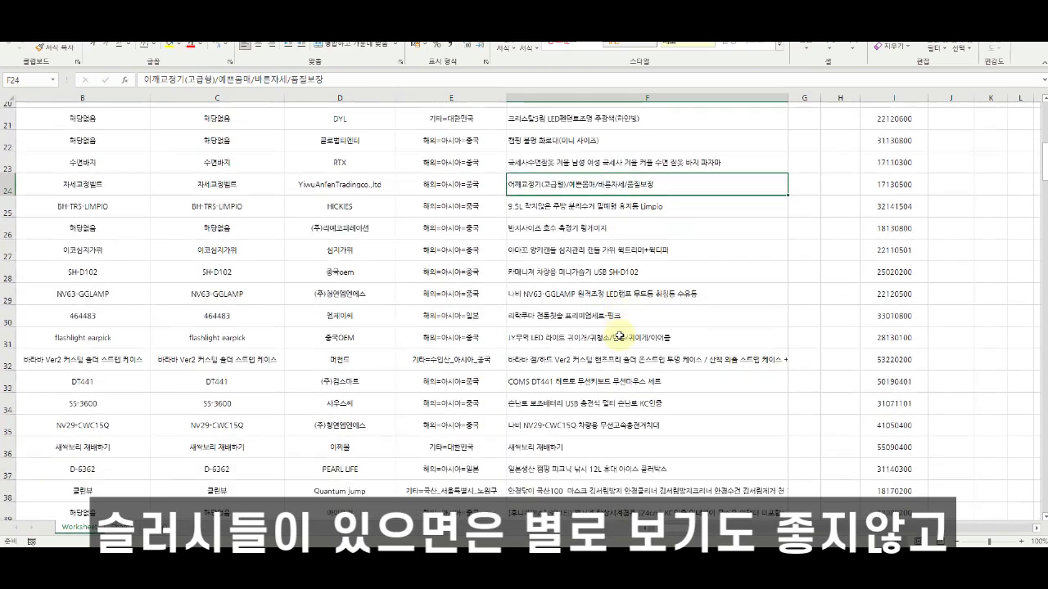
{"action": "left_click", "coordinate": [546, 332]}
{"action": "left_click", "coordinate": [577, 311]}
{"action": "left_click", "coordinate": [604, 287]}
{"action": "left_click", "coordinate": [620, 268]}
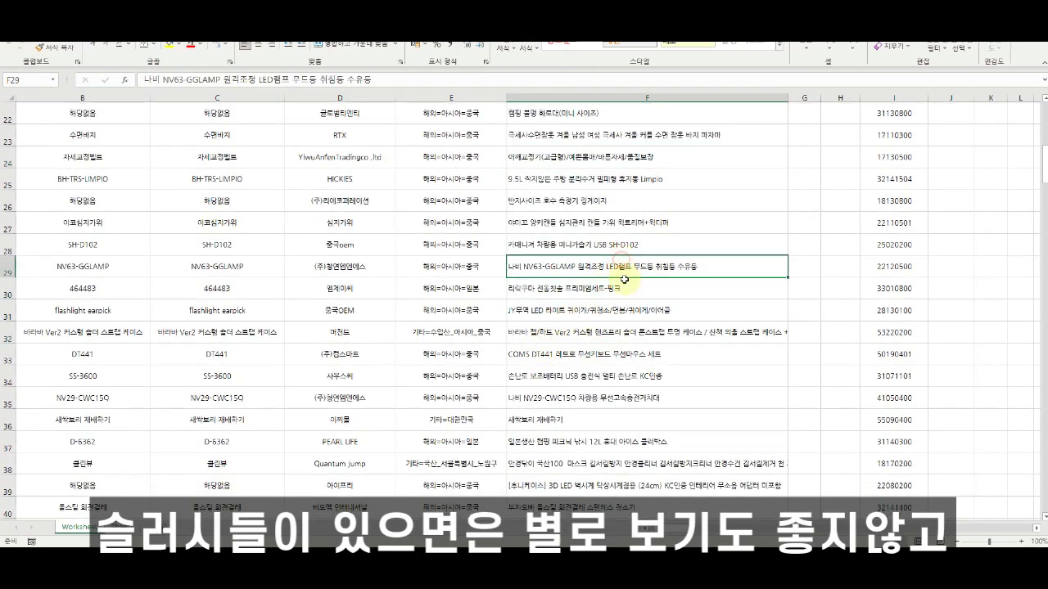
{"action": "left_click", "coordinate": [624, 285]}
{"action": "left_click", "coordinate": [624, 309]}
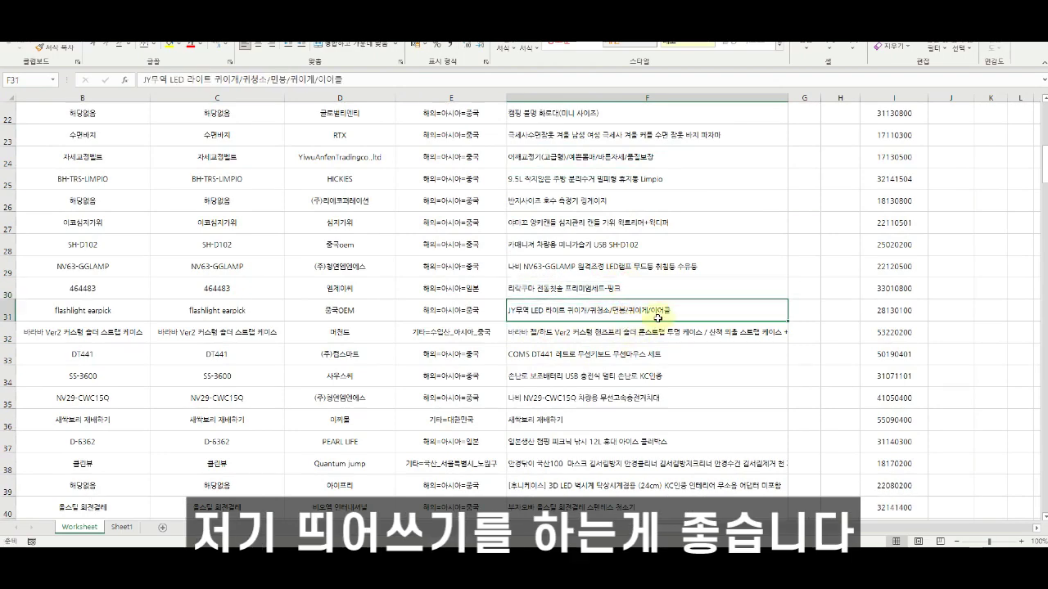
Replace every slash in the 상품명 column with a space
{"action": "left_click", "coordinate": [637, 98]}
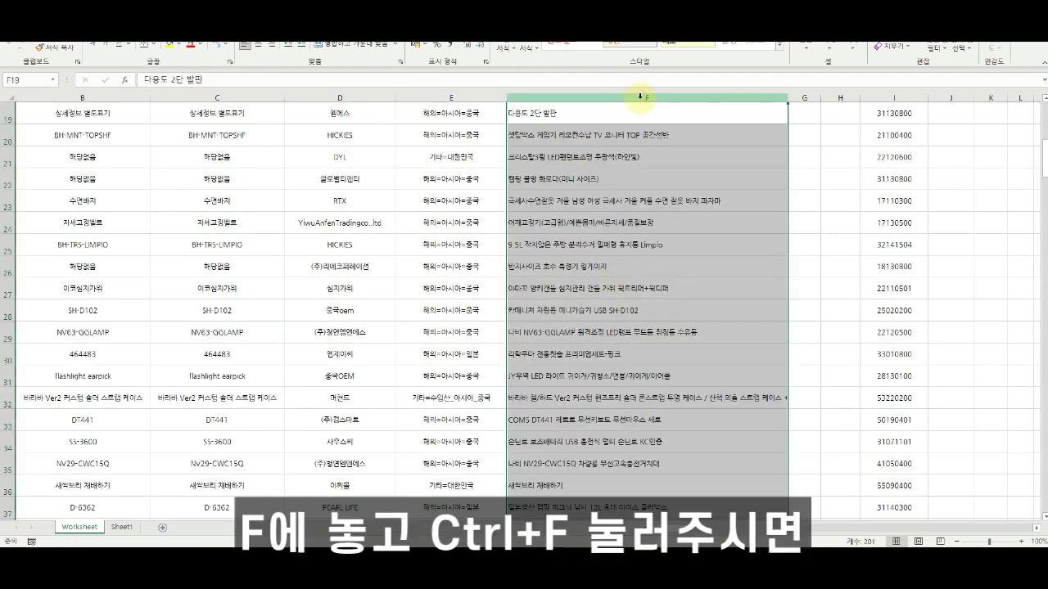
{"action": "key", "text": "ctrl+f"}
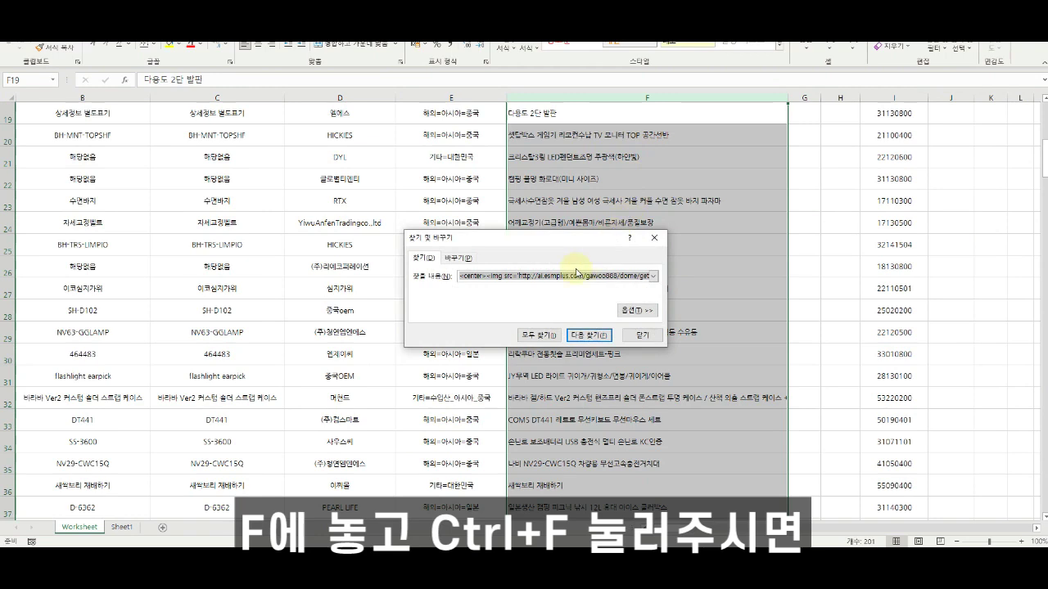
{"action": "left_click", "coordinate": [458, 257]}
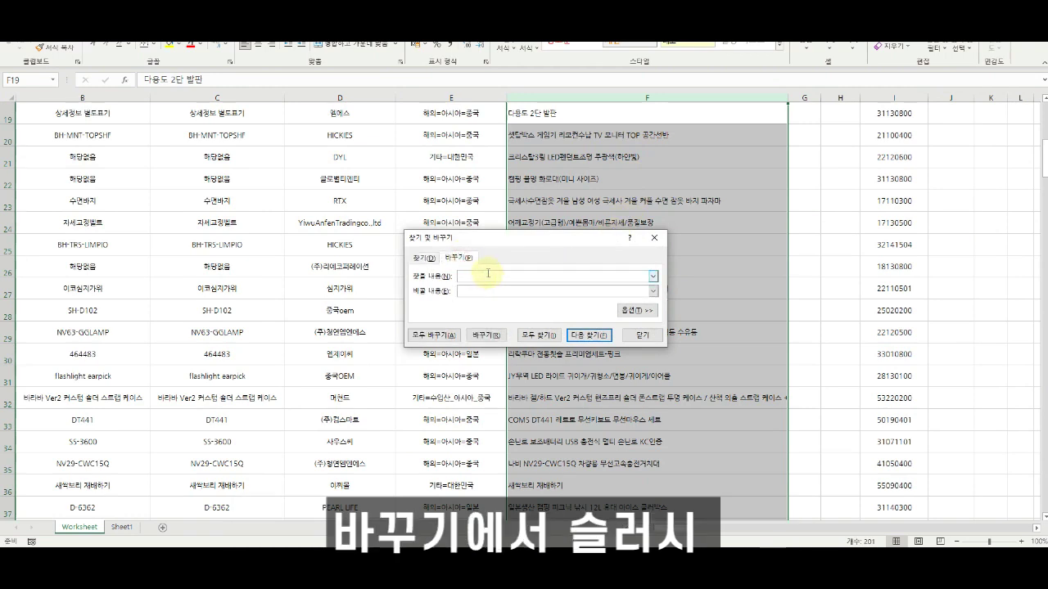
{"action": "left_click", "coordinate": [473, 291]}
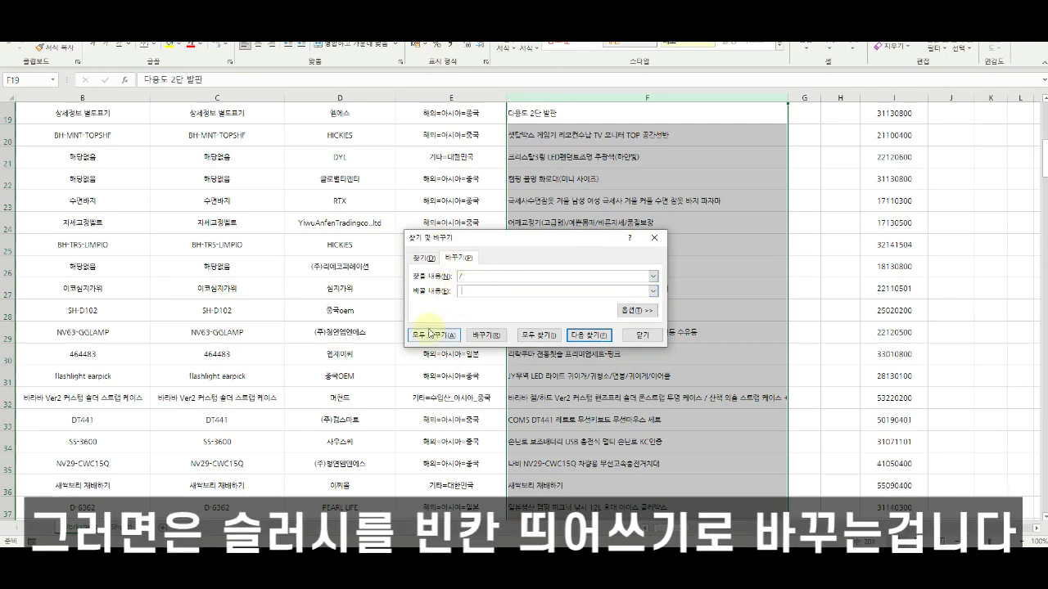
{"action": "left_click", "coordinate": [429, 336]}
{"action": "left_click", "coordinate": [532, 298]}
{"action": "left_click", "coordinate": [642, 335]}
Remove the leading bracketed tag from the 발열패드 name in F60 and (1대당마스크50매증정) from the name in F66
{"action": "scroll", "coordinate": [619, 285], "scroll_direction": "down", "scroll_amount": 11}
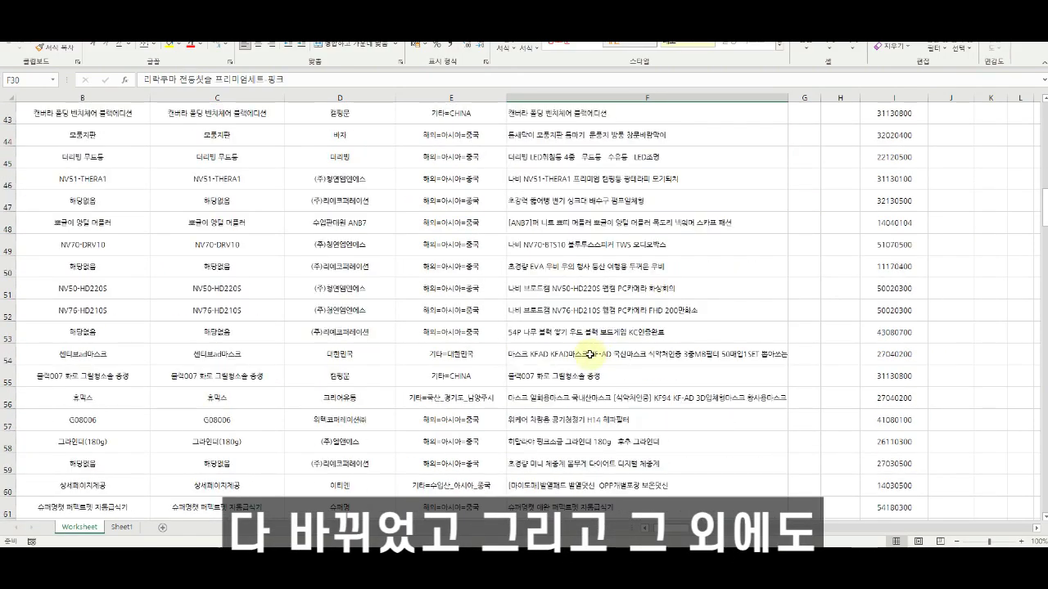
{"action": "scroll", "coordinate": [600, 328], "scroll_direction": "down", "scroll_amount": 2}
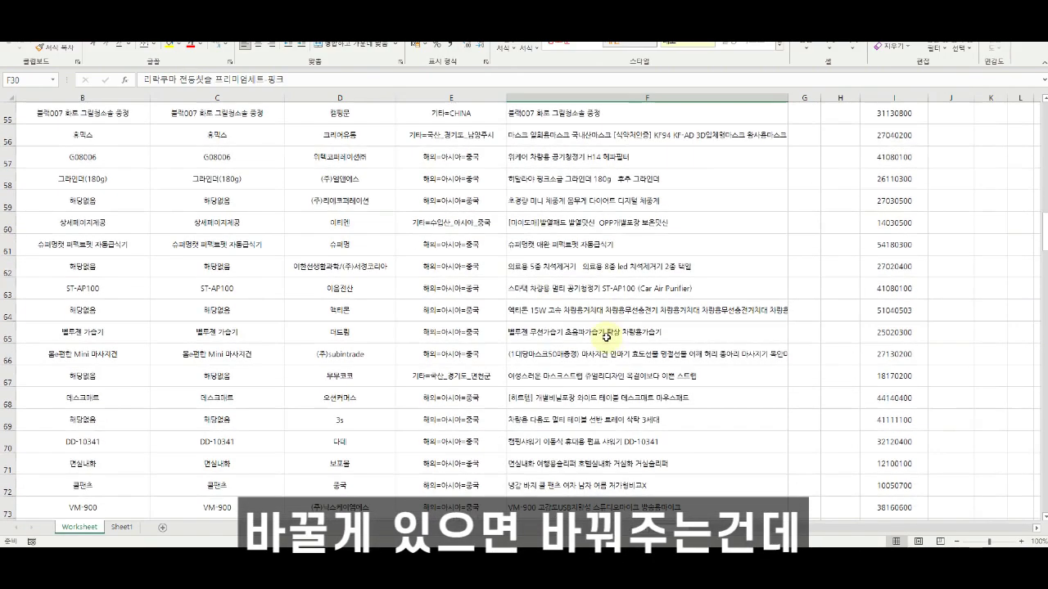
{"action": "scroll", "coordinate": [505, 243], "scroll_direction": "up", "scroll_amount": 2}
{"action": "left_click", "coordinate": [532, 288]}
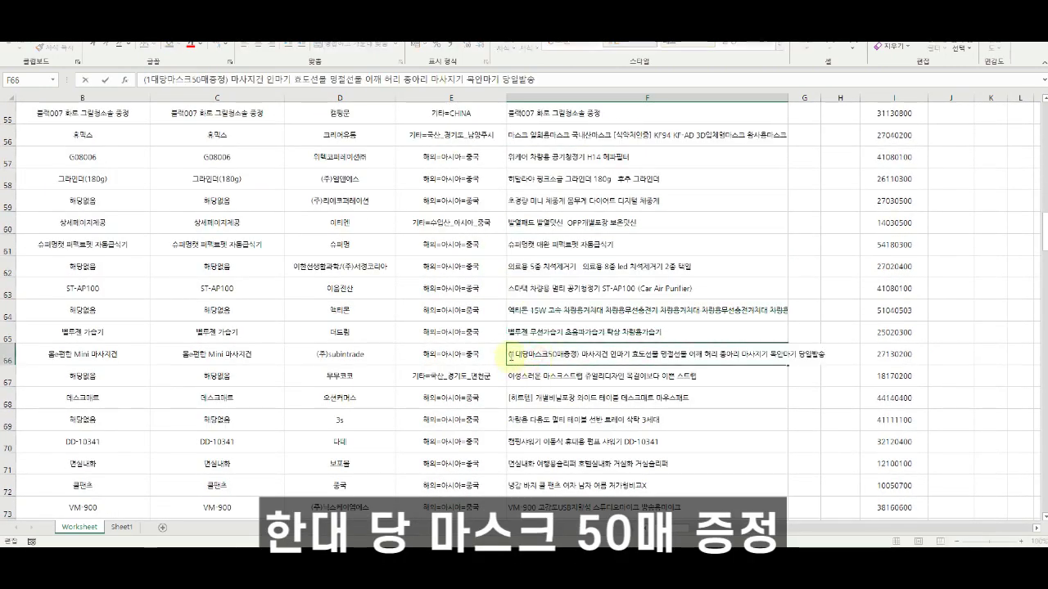
{"action": "left_click_drag", "start_coordinate": [511, 354], "coordinate": [575, 354]}
{"action": "left_click", "coordinate": [665, 358]}
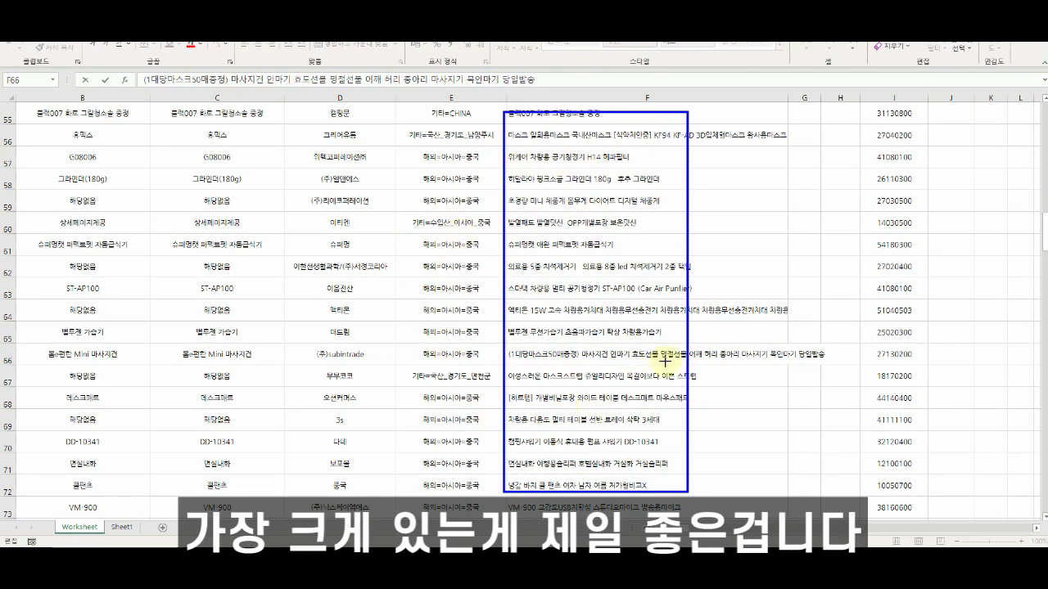
{"action": "key", "text": "Escape"}
Remove the [히트템] tag from the desk mat name in F68
{"action": "double_click", "coordinate": [530, 398]}
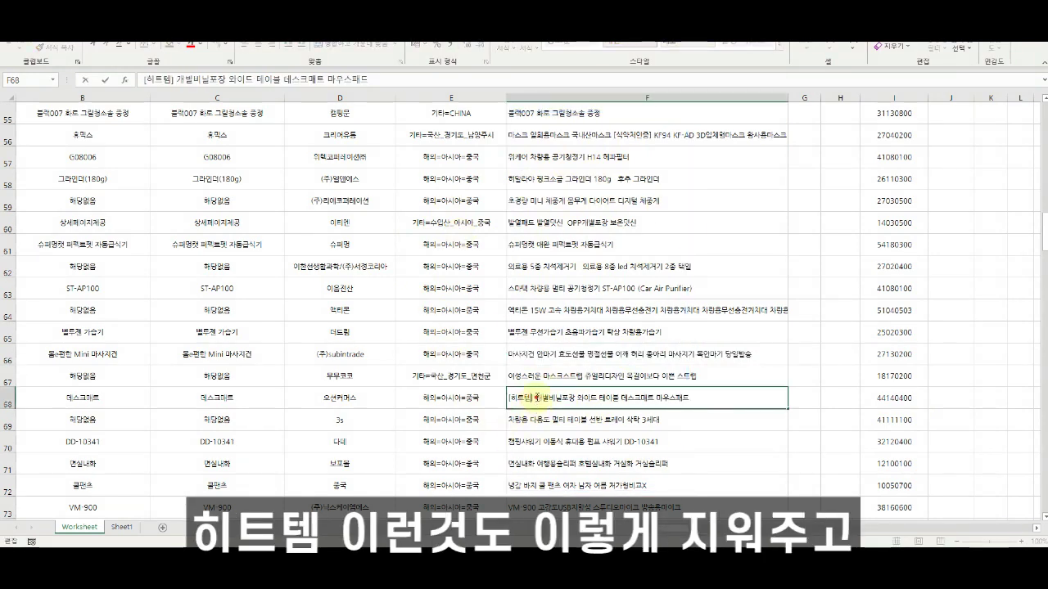
{"action": "left_click_drag", "start_coordinate": [530, 398], "coordinate": [508, 398]}
{"action": "key", "text": "BackSpace"}
{"action": "key", "text": "ctrl+Return"}
Replace all double spaces in the 상품명 column, such as those in F79, with single spaces
{"action": "scroll", "coordinate": [606, 410], "scroll_direction": "down", "scroll_amount": 3}
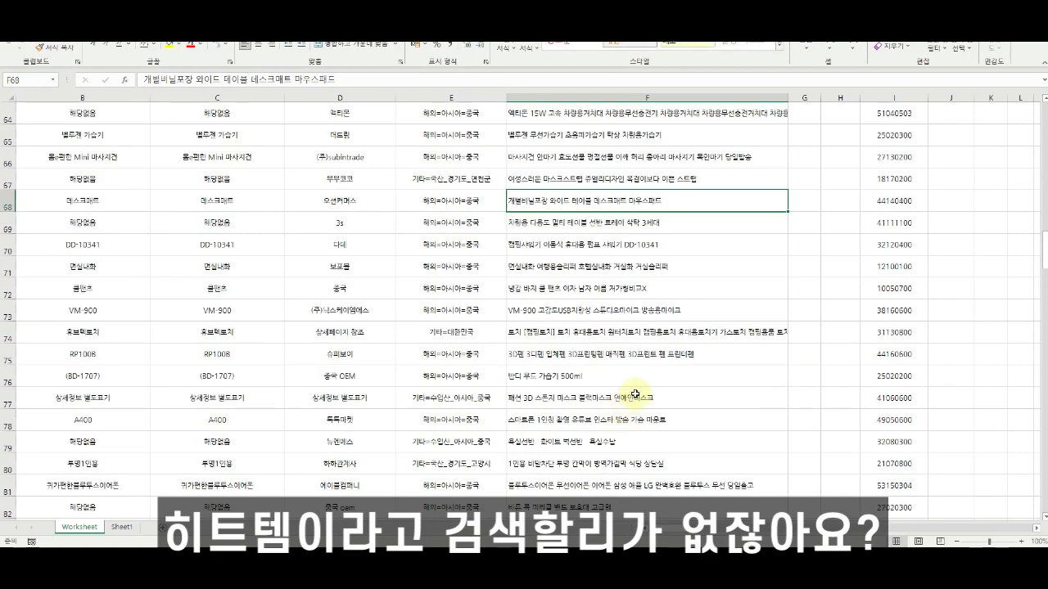
{"action": "scroll", "coordinate": [649, 400], "scroll_direction": "down", "scroll_amount": 2}
{"action": "scroll", "coordinate": [636, 388], "scroll_direction": "up", "scroll_amount": 1}
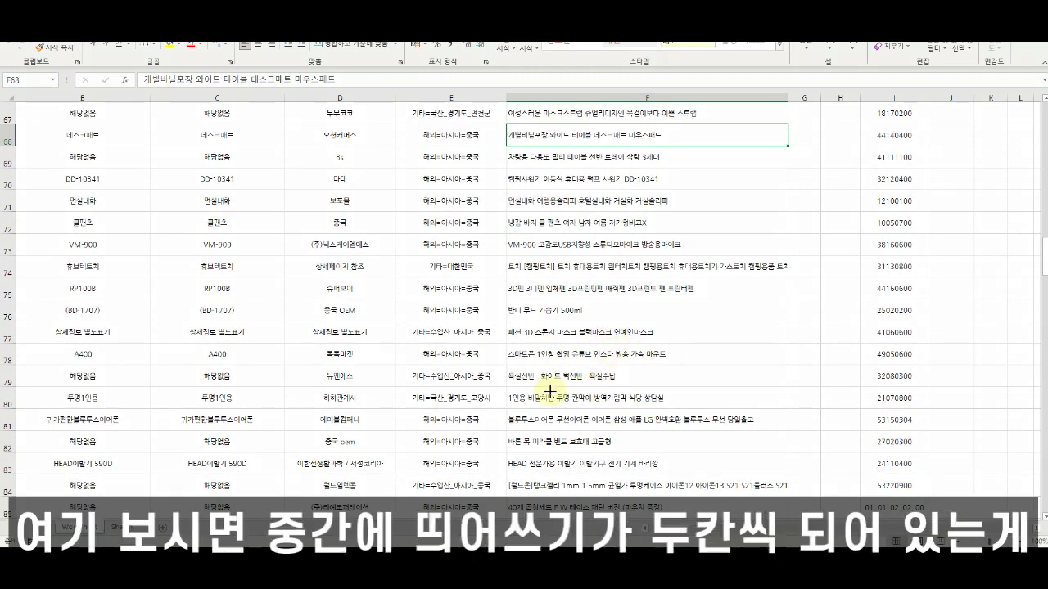
{"action": "left_click_drag", "start_coordinate": [529, 368], "coordinate": [593, 383]}
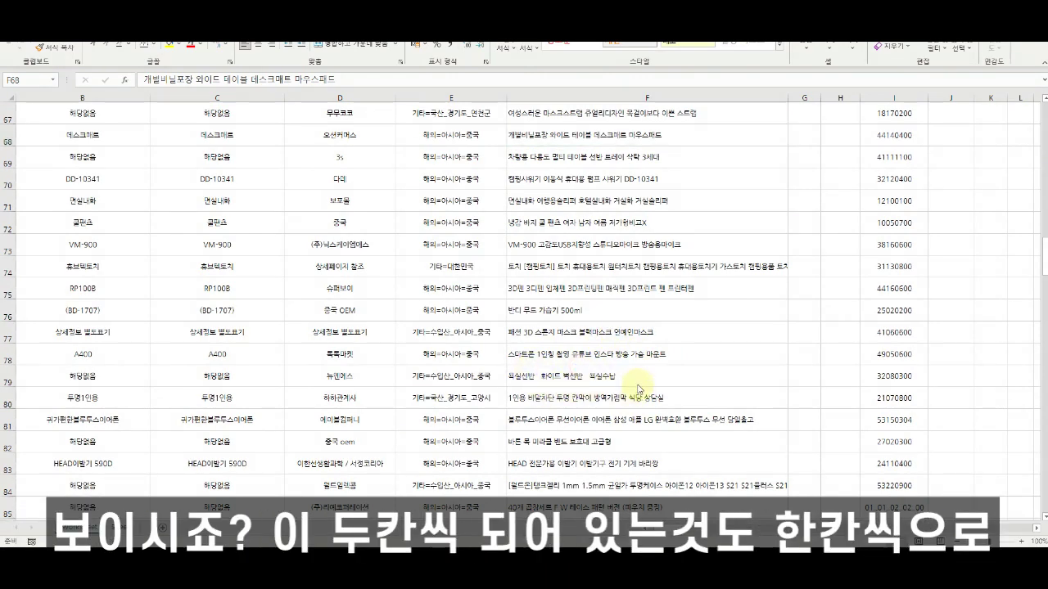
{"action": "left_click", "coordinate": [671, 113]}
{"action": "key", "text": "ctrl+shift+Down"}
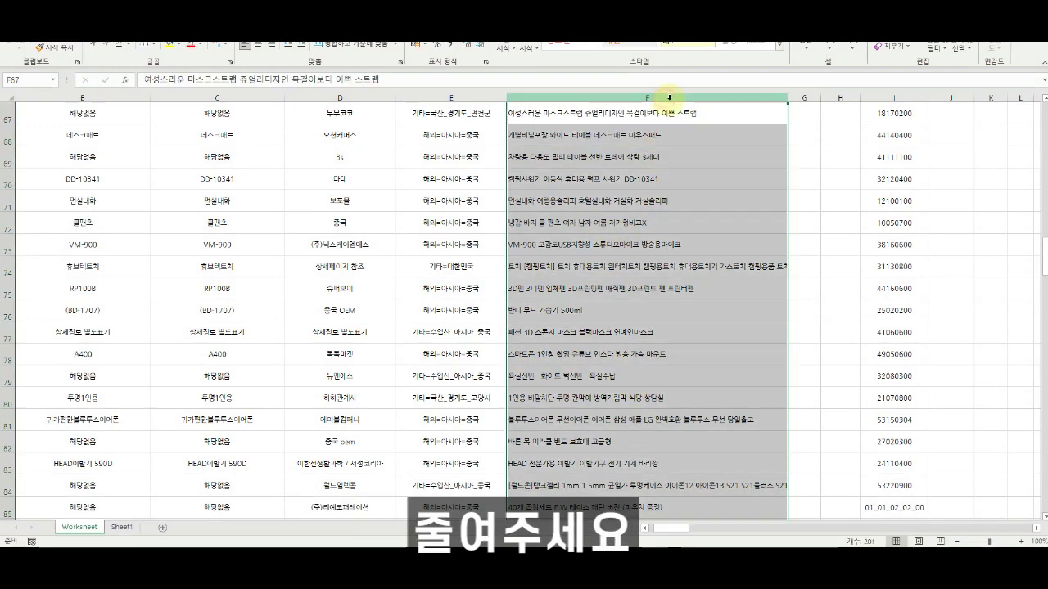
{"action": "key", "text": "ctrl+f"}
{"action": "left_click", "coordinate": [459, 271]}
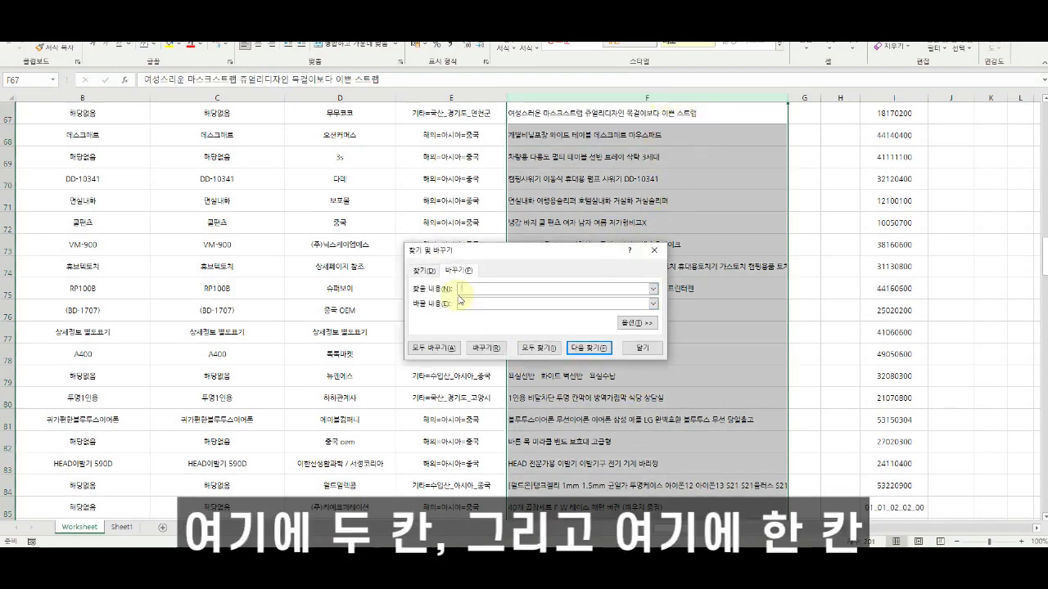
{"action": "left_click", "coordinate": [479, 306]}
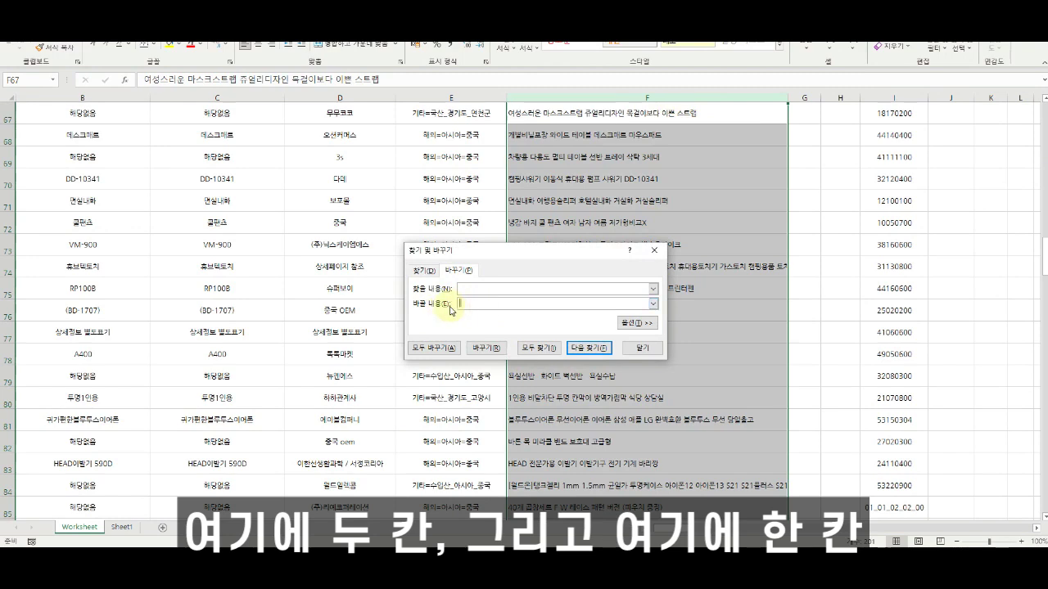
{"action": "left_click", "coordinate": [464, 289]}
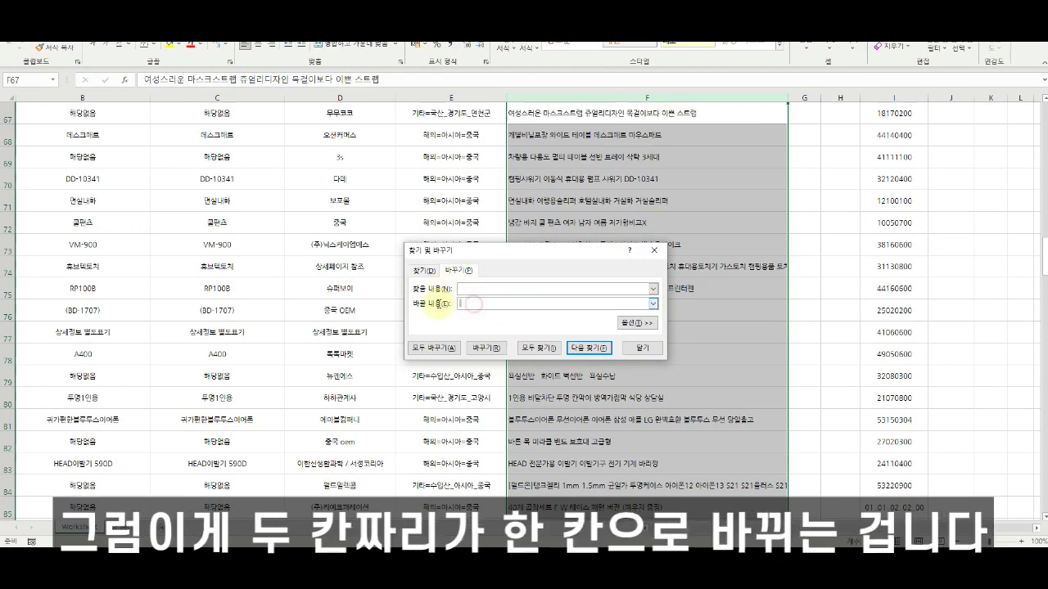
{"action": "left_click", "coordinate": [440, 348]}
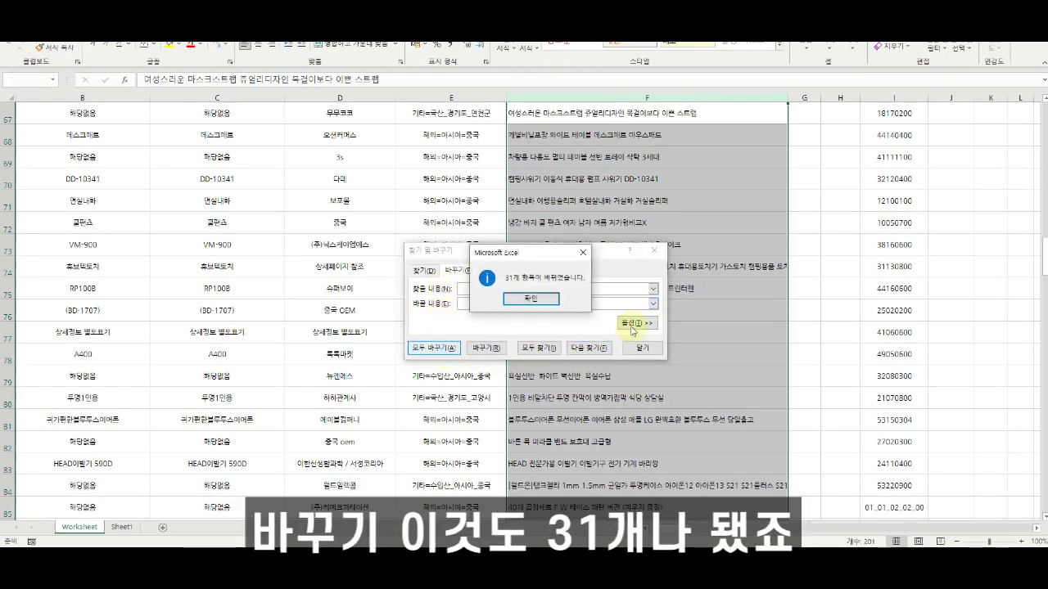
{"action": "key", "text": "Return"}
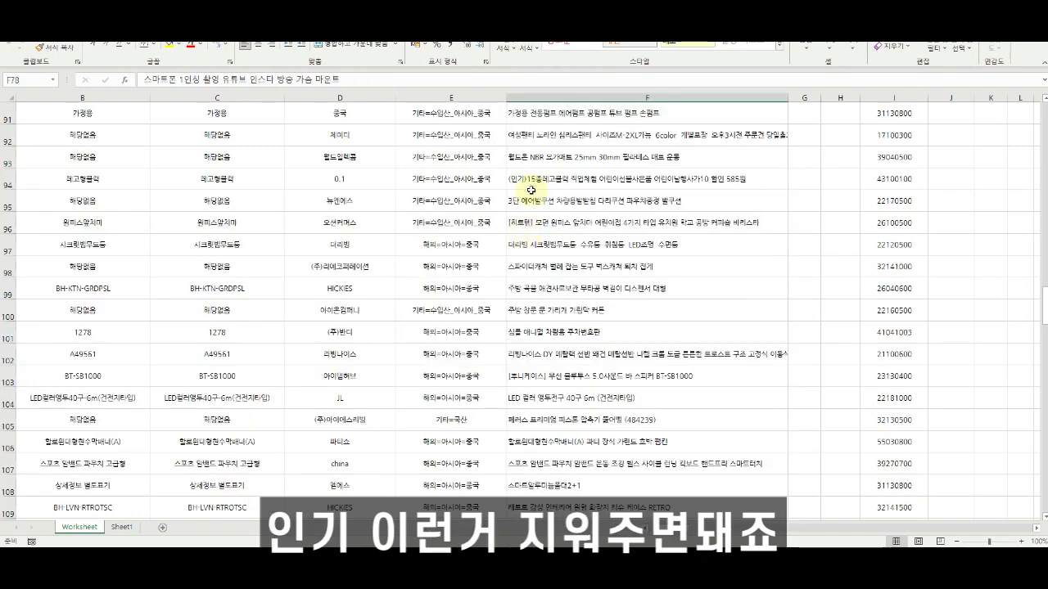
Remove (인기) from the block toy name in F94 and [히트템] from the apron name in F96
{"action": "double_click", "coordinate": [526, 179]}
{"action": "key", "text": "BackSpace"}
{"action": "key", "text": "BackSpace"}
{"action": "key", "text": "BackSpace"}
{"action": "key", "text": "Delete"}
{"action": "left_click", "coordinate": [550, 241]}
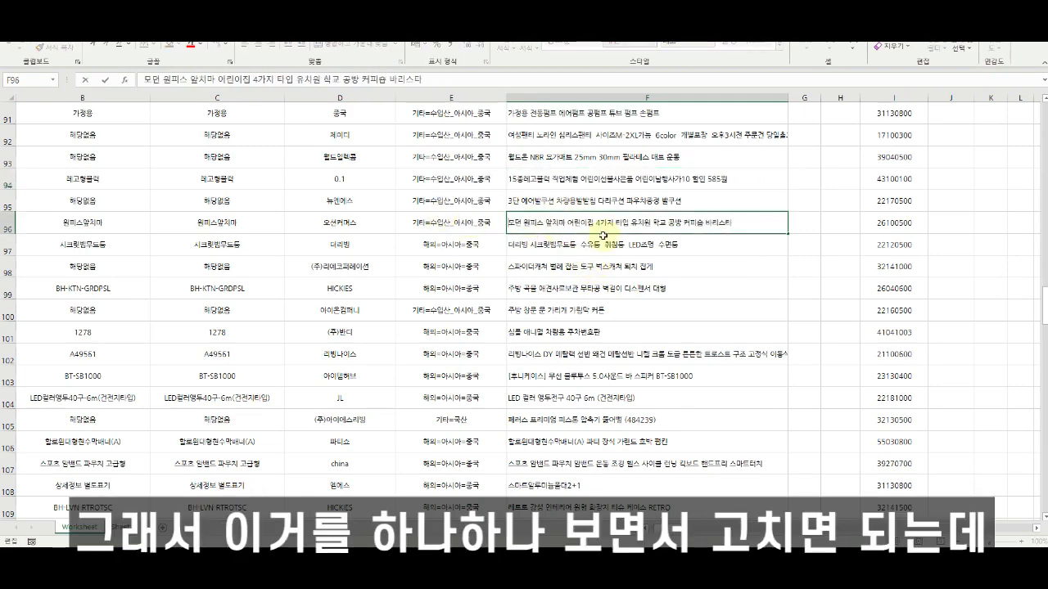
Return to the start of the sheet and review the product names in F2:F17
{"action": "scroll", "coordinate": [526, 327], "scroll_direction": "up", "scroll_amount": 20}
{"action": "scroll", "coordinate": [633, 309], "scroll_direction": "up", "scroll_amount": 5}
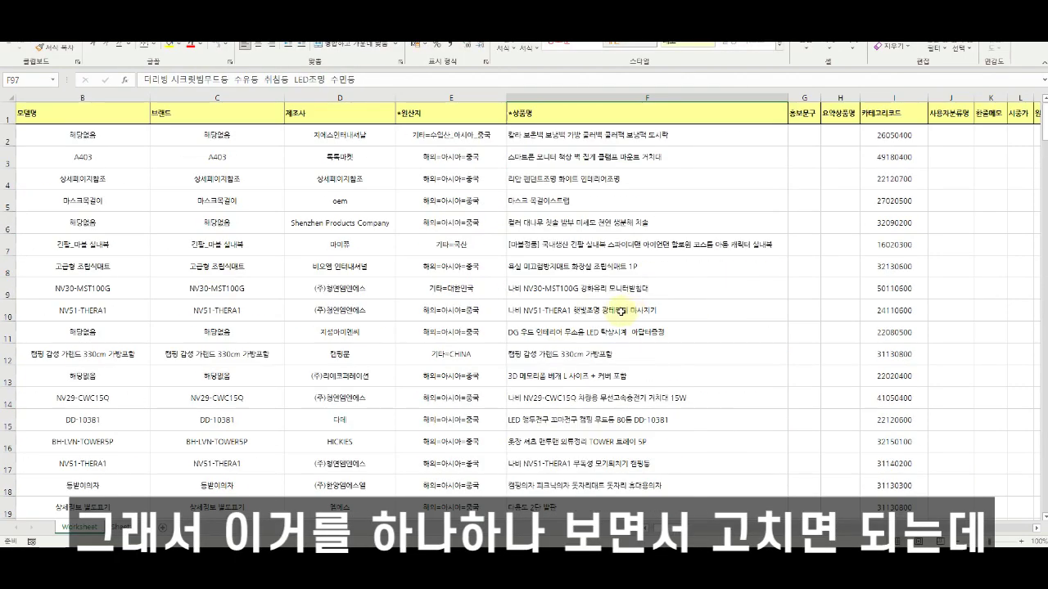
{"action": "left_click_drag", "start_coordinate": [631, 137], "coordinate": [570, 443]}
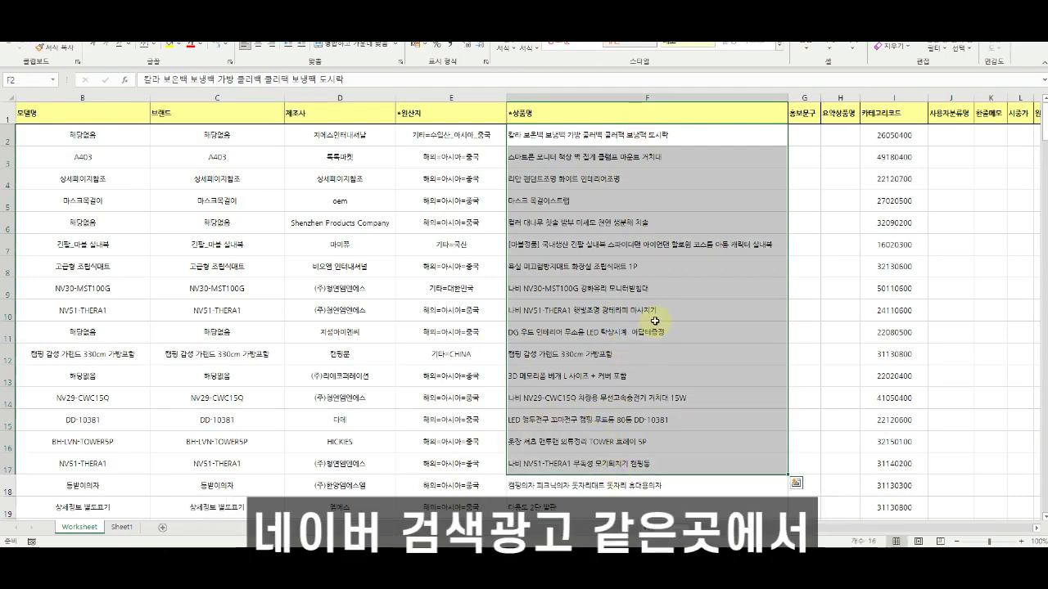
{"action": "left_click", "coordinate": [739, 137]}
{"action": "left_click", "coordinate": [746, 117]}
{"action": "left_click", "coordinate": [756, 135]}
{"action": "left_click", "coordinate": [792, 144]}
Examine the 키워드 column for terms usable in product names, and return to the 상품명 column
{"action": "key", "text": "Right"}
{"action": "key", "text": "Right"}
{"action": "key", "text": "Right"}
{"action": "key", "text": "Right"}
{"action": "key", "text": "Right"}
{"action": "key", "text": "Right"}
{"action": "key", "text": "Right"}
{"action": "key", "text": "Right"}
{"action": "key", "text": "Right"}
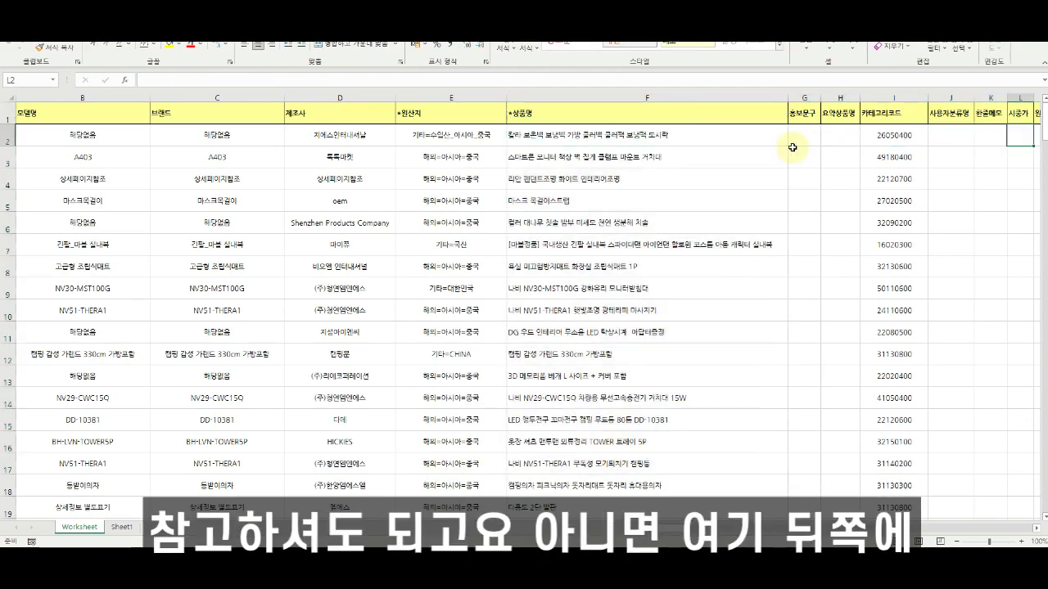
{"action": "key", "text": "Right"}
{"action": "key", "text": "Right"}
{"action": "key", "text": "Right"}
{"action": "key", "text": "Right"}
{"action": "key", "text": "Right"}
{"action": "key", "text": "Right"}
{"action": "key", "text": "Right"}
{"action": "key", "text": "Right"}
{"action": "key", "text": "Right"}
{"action": "key", "text": "Right"}
{"action": "key", "text": "Right"}
{"action": "key", "text": "Right"}
{"action": "key", "text": "Right"}
{"action": "key", "text": "Right"}
{"action": "key", "text": "Right"}
{"action": "key", "text": "Right"}
{"action": "key", "text": "Right"}
{"action": "key", "text": "Right"}
{"action": "key", "text": "Right"}
{"action": "key", "text": "Right"}
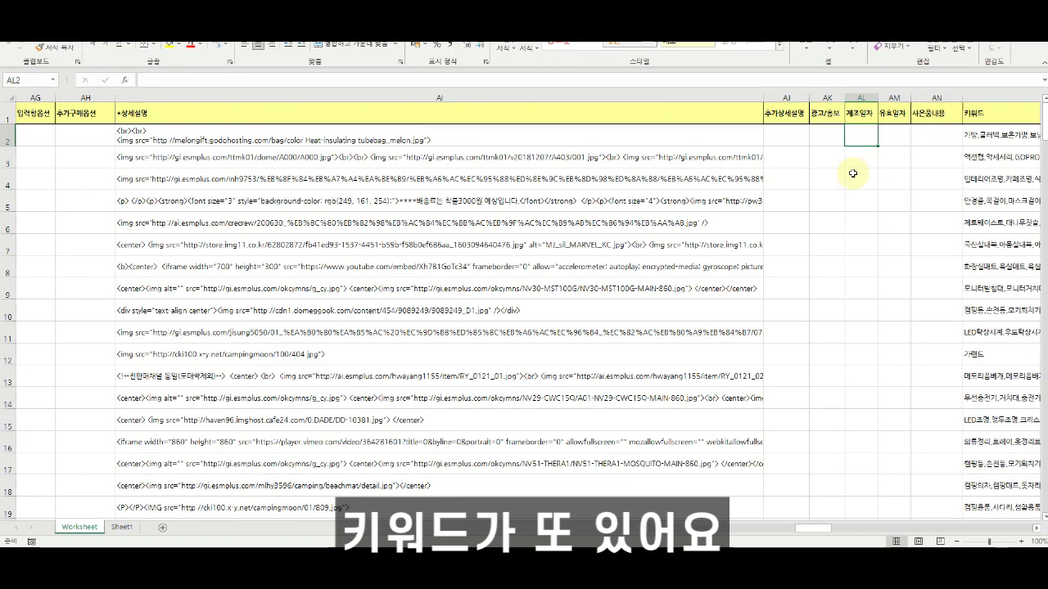
{"action": "left_click", "coordinate": [483, 111]}
{"action": "left_click_drag", "start_coordinate": [477, 181], "coordinate": [458, 489]}
{"action": "left_click", "coordinate": [401, 216]}
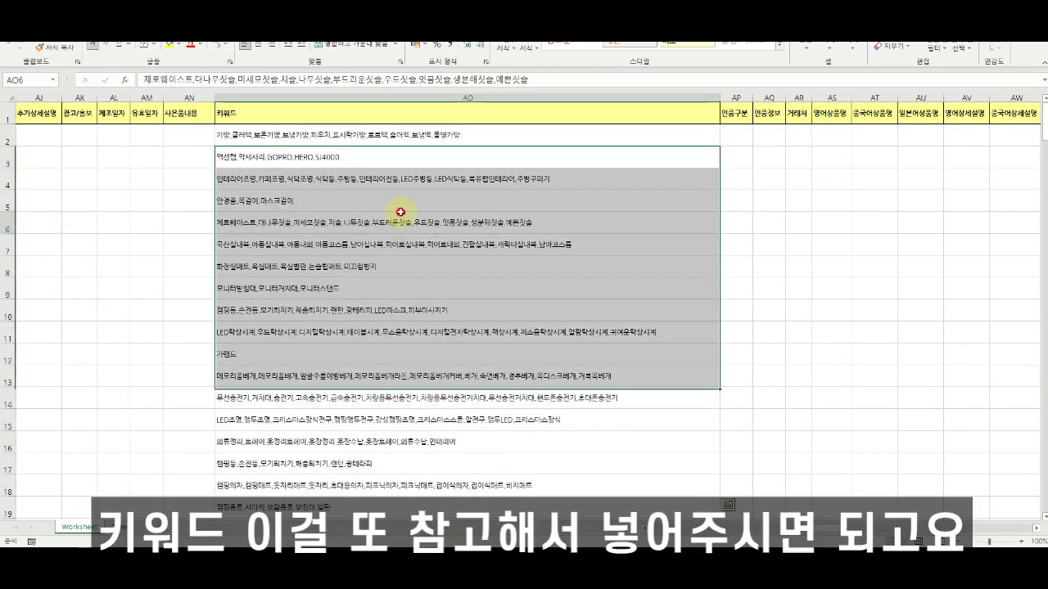
{"action": "left_click", "coordinate": [392, 157]}
{"action": "left_click", "coordinate": [396, 135]}
{"action": "left_click_drag", "start_coordinate": [523, 135], "coordinate": [9, 179]}
{"action": "left_click_drag", "start_coordinate": [793, 529], "coordinate": [686, 530]}
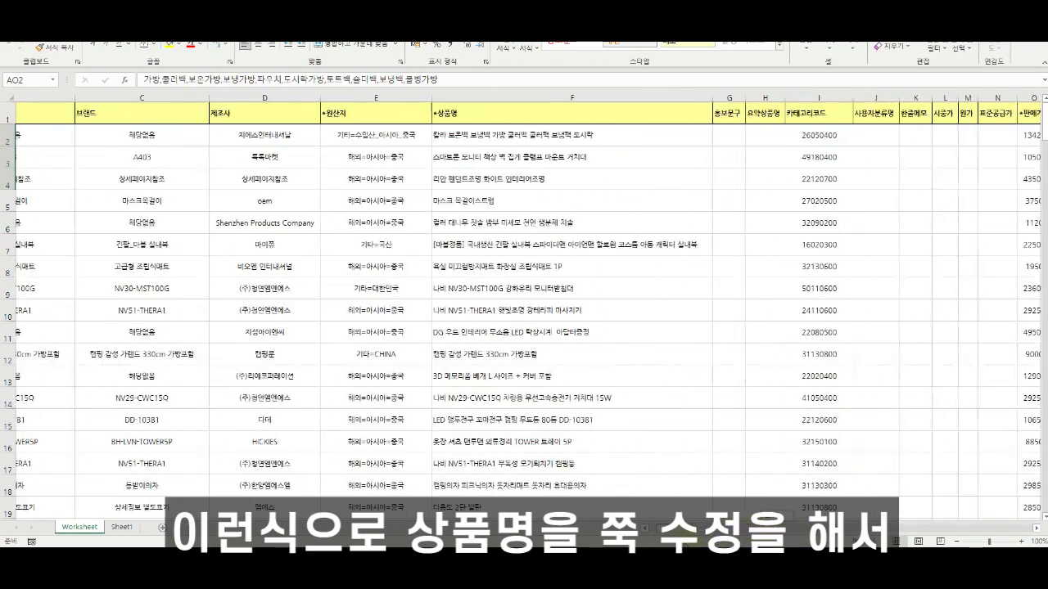
{"action": "left_click_drag", "start_coordinate": [508, 137], "coordinate": [496, 482]}
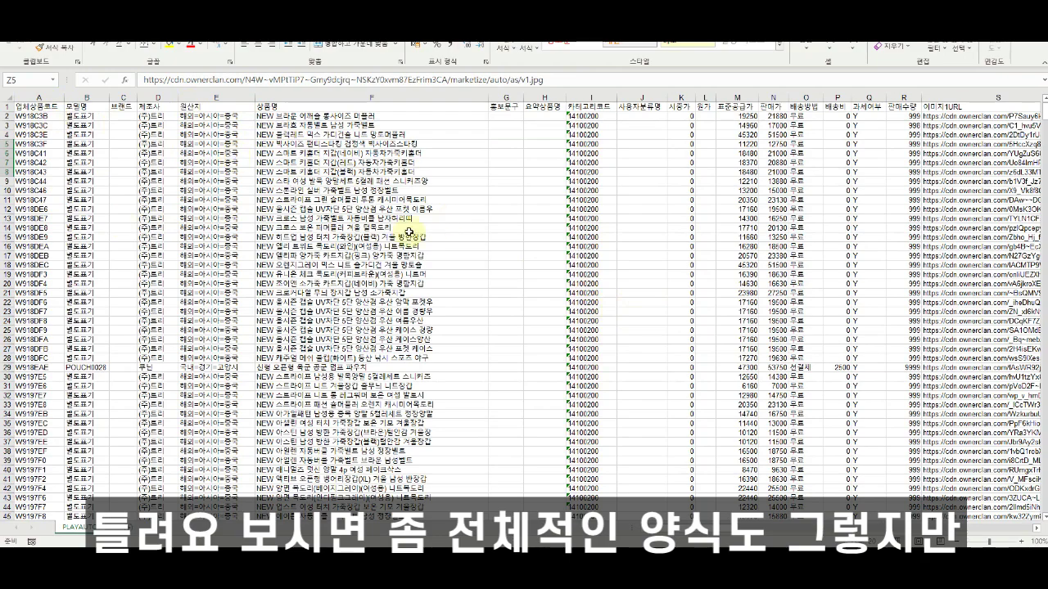
In the PLAYAUTO sheet of the other form, widen the 추가정보 입력사항 column AC to fit more of its entries
{"action": "left_click", "coordinate": [666, 558]}
{"action": "left_click", "coordinate": [667, 558]}
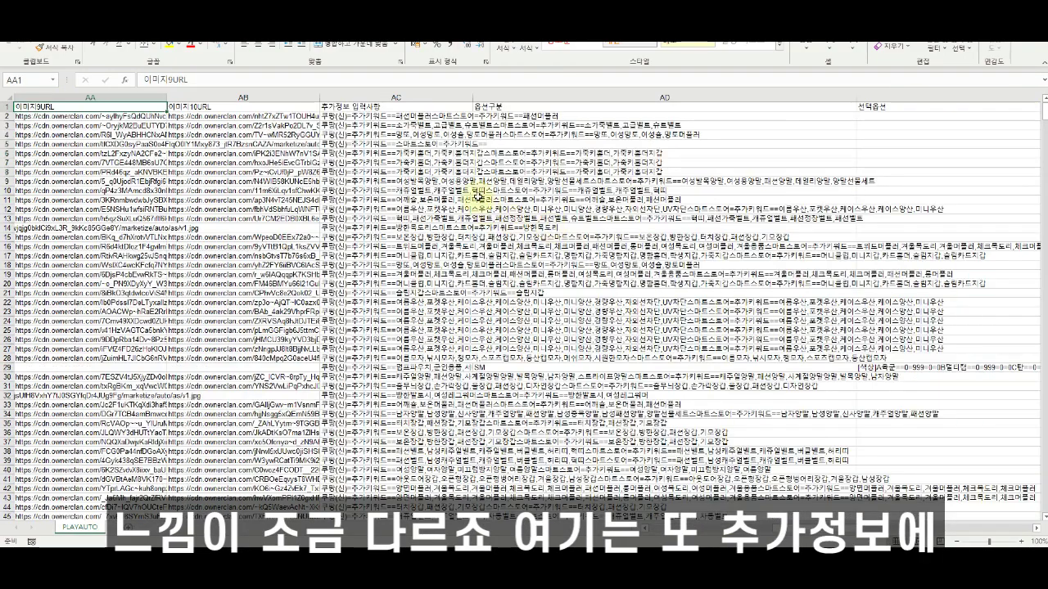
{"action": "key", "text": "Right"}
{"action": "left_click", "coordinate": [406, 119]}
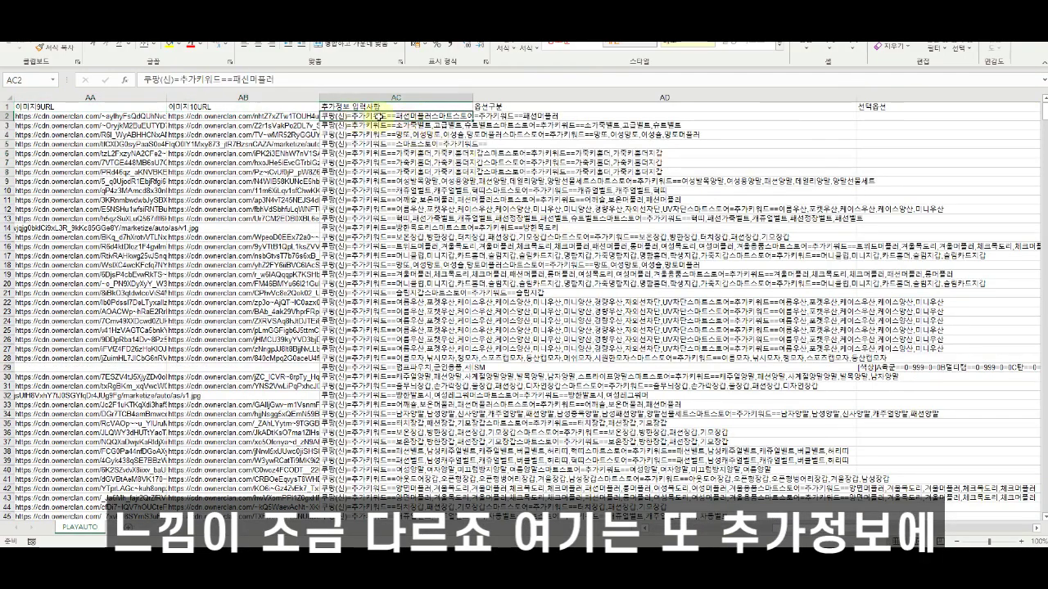
{"action": "double_click", "coordinate": [472, 97]}
{"action": "left_click", "coordinate": [364, 135]}
{"action": "left_click", "coordinate": [367, 127]}
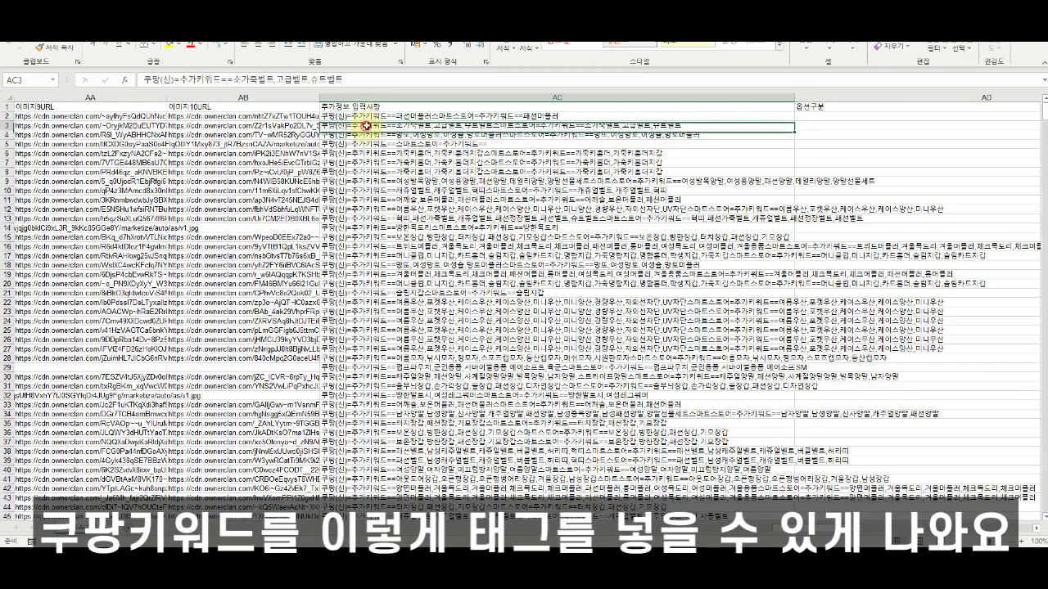
Examine the 쿠팡 and 스마트스토어 추가키워드 entries in the 추가정보 입력사항 column
{"action": "left_click_drag", "start_coordinate": [369, 118], "coordinate": [399, 462]}
{"action": "left_click", "coordinate": [448, 359]}
{"action": "left_click", "coordinate": [544, 191]}
{"action": "left_click_drag", "start_coordinate": [587, 117], "coordinate": [598, 414]}
{"action": "left_click", "coordinate": [667, 359]}
{"action": "left_click_drag", "start_coordinate": [806, 219], "coordinate": [156, 172]}
{"action": "left_click", "coordinate": [465, 227]}
{"action": "left_click_drag", "start_coordinate": [406, 118], "coordinate": [430, 419]}
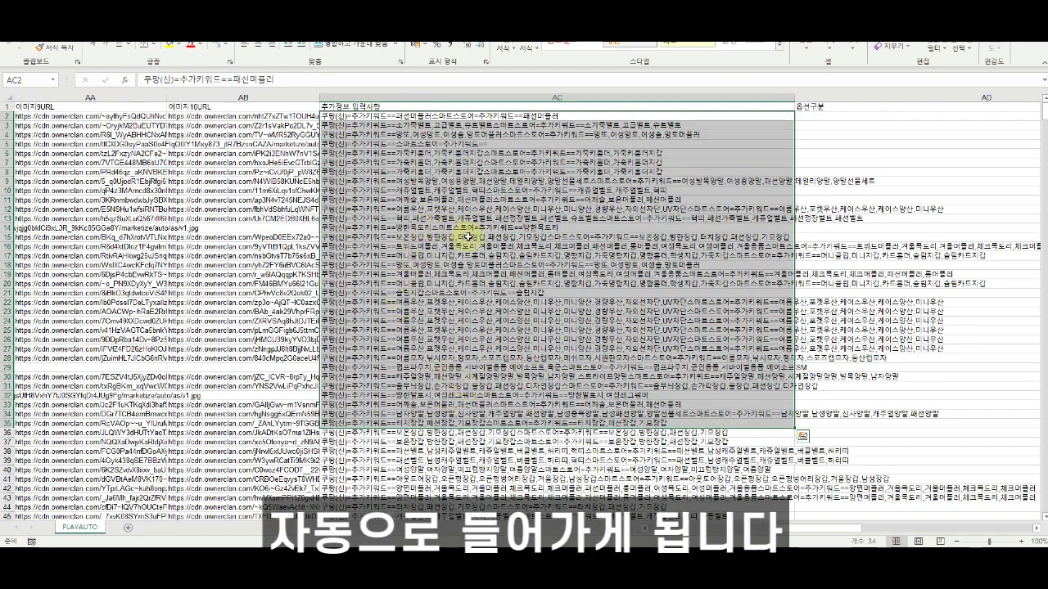
{"action": "left_click_drag", "start_coordinate": [564, 180], "coordinate": [5, 280]}
Return to the 상품명 column of the PLAYAUTO sheet and examine the NEW prefix on the product names
{"action": "left_click_drag", "start_coordinate": [755, 531], "coordinate": [489, 528]}
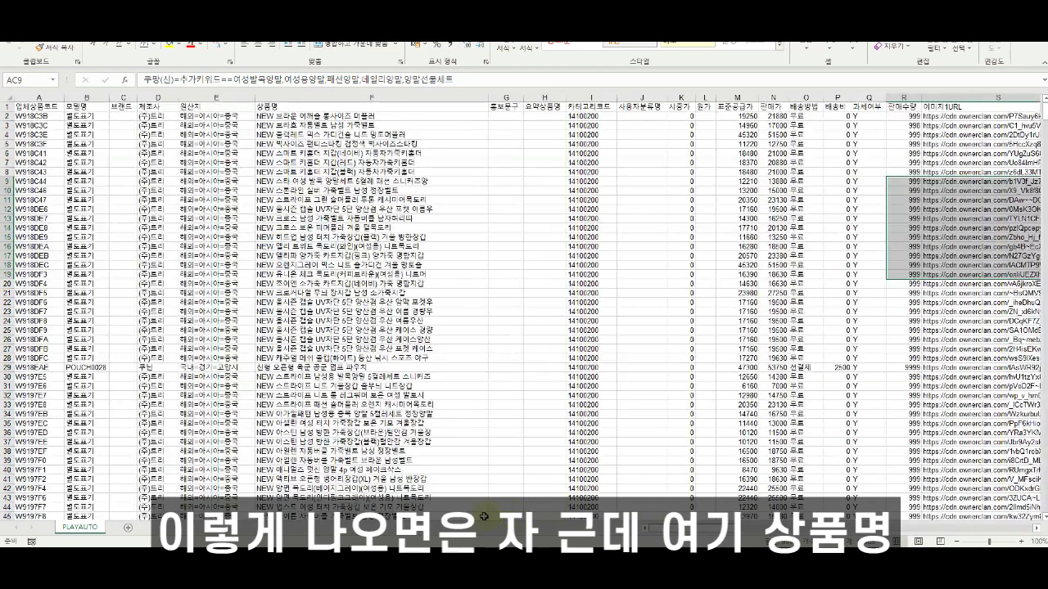
{"action": "left_click_drag", "start_coordinate": [355, 114], "coordinate": [402, 457]}
{"action": "left_click", "coordinate": [401, 452]}
{"action": "left_click", "coordinate": [292, 117]}
{"action": "left_click_drag", "start_coordinate": [292, 118], "coordinate": [283, 366]}
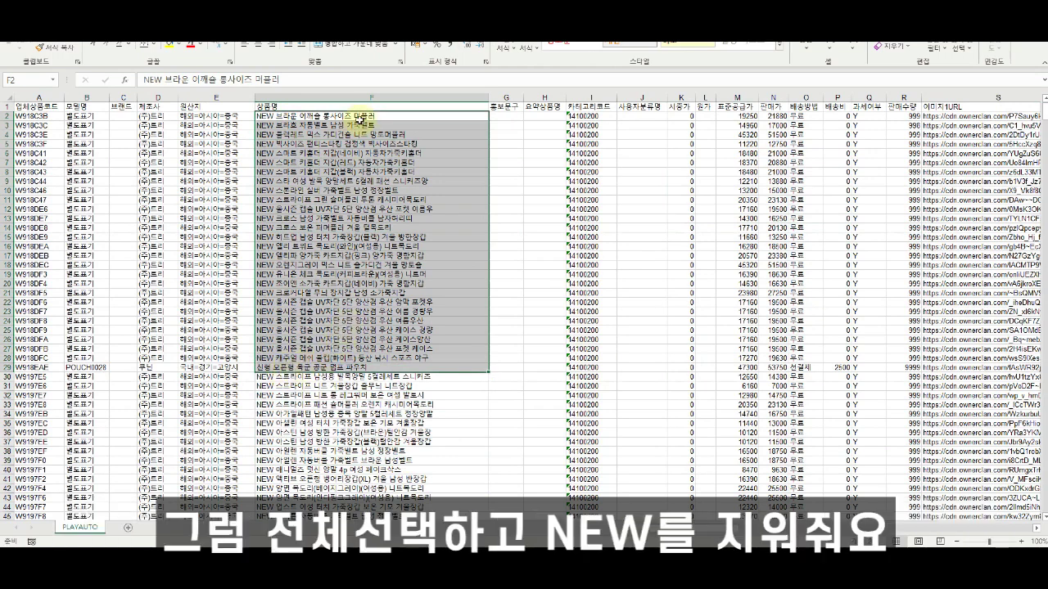
Remove the word NEW from the whole 상품명 column by replacing all its occurrences with nothing
{"action": "left_click", "coordinate": [380, 97]}
{"action": "key", "text": "ctrl+h"}
{"action": "type", "text": "ㅜㄷ"}
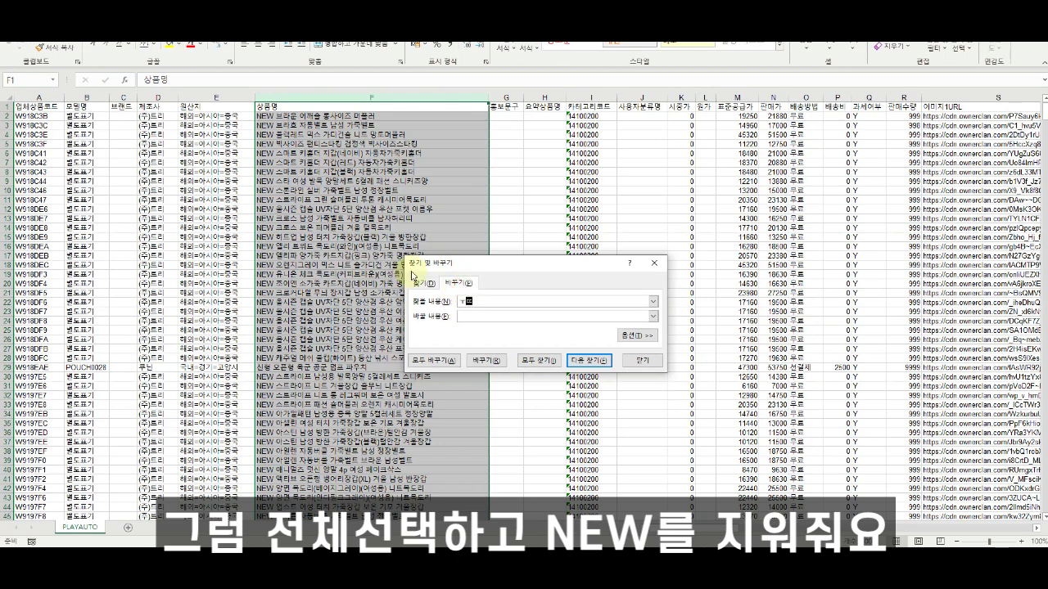
{"action": "left_click", "coordinate": [471, 317]}
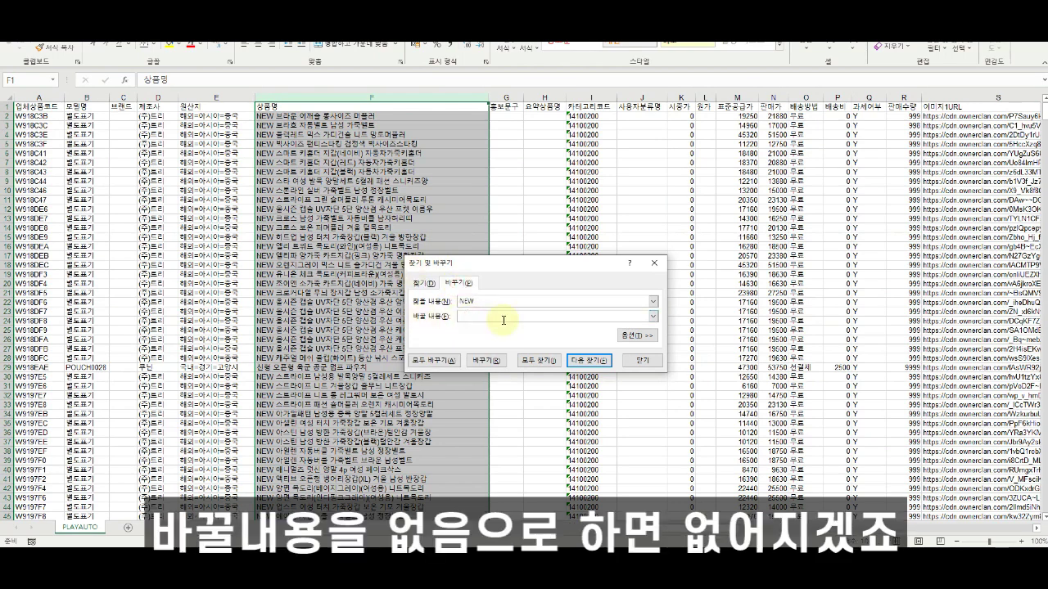
{"action": "left_click", "coordinate": [448, 360]}
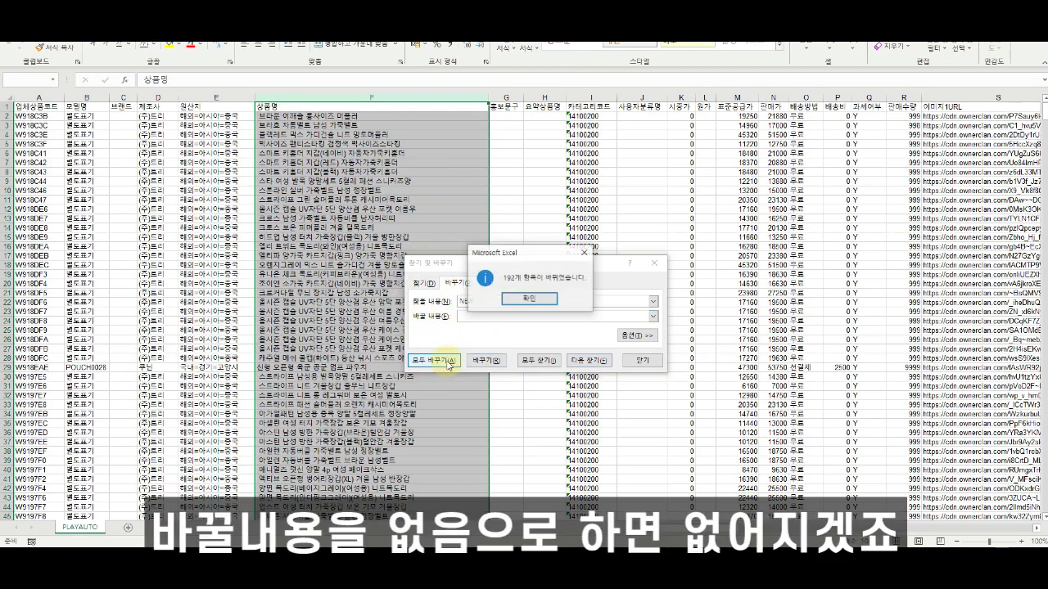
Close the replace dialog and review the product names in the 상품명 column of the PLAYAUTO sheet
{"action": "left_click", "coordinate": [545, 300]}
{"action": "left_click", "coordinate": [629, 364]}
{"action": "left_click_drag", "start_coordinate": [368, 227], "coordinate": [356, 284]}
{"action": "left_click_drag", "start_coordinate": [344, 116], "coordinate": [321, 404]}
{"action": "left_click", "coordinate": [320, 378]}
{"action": "scroll", "coordinate": [399, 297], "scroll_direction": "down", "scroll_amount": 2}
{"action": "scroll", "coordinate": [385, 368], "scroll_direction": "up", "scroll_amount": 2}
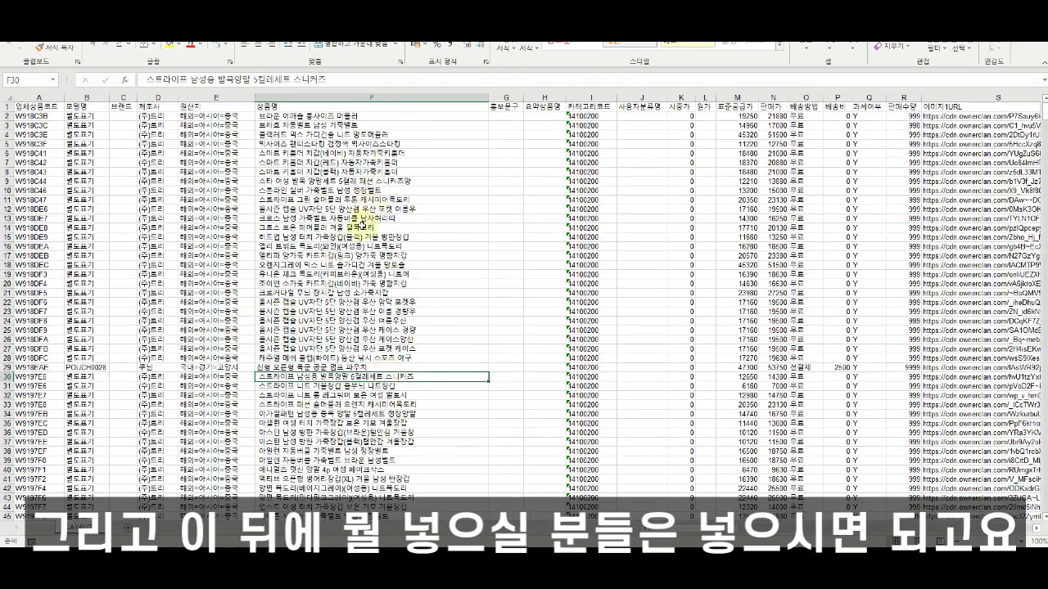
{"action": "left_click", "coordinate": [373, 115]}
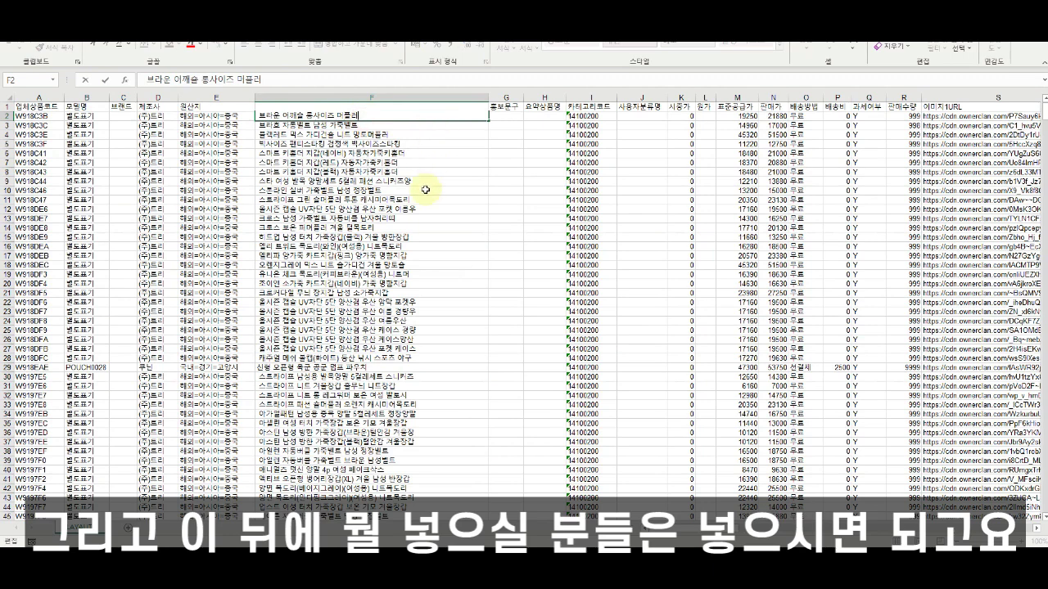
{"action": "left_click", "coordinate": [392, 191]}
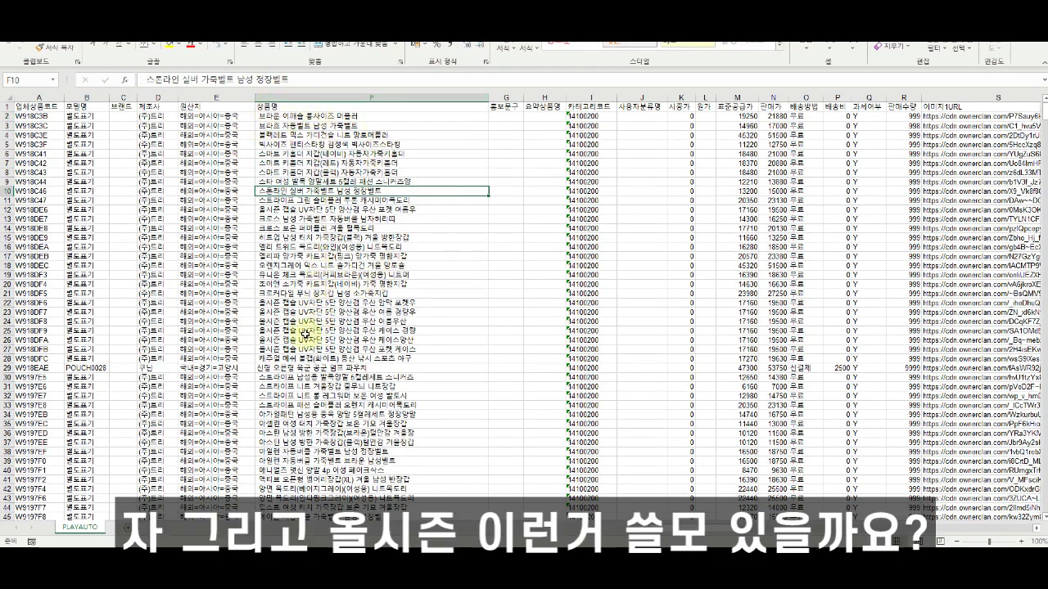
Remove the word 올시즌 from the umbrella product names in F22:F27 by replacing all its occurrences with nothing
{"action": "left_click", "coordinate": [282, 305]}
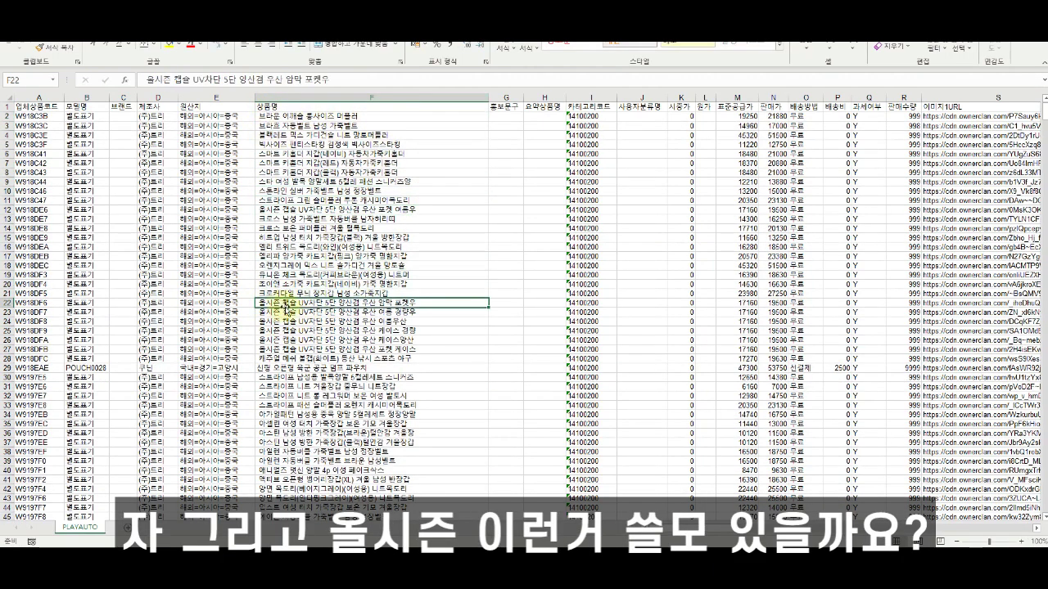
{"action": "left_click_drag", "start_coordinate": [306, 313], "coordinate": [319, 352]}
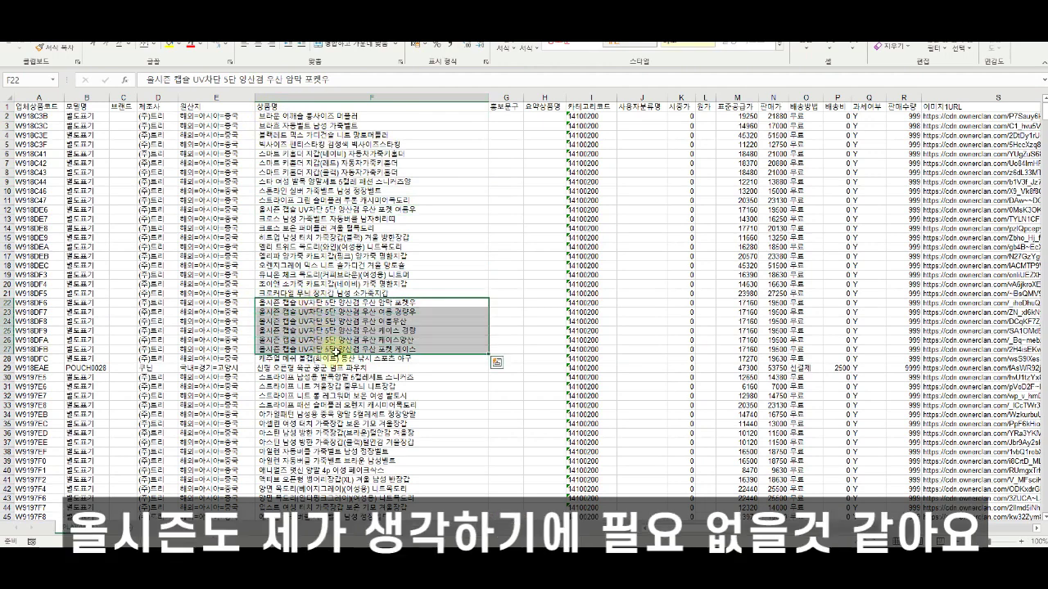
{"action": "key", "text": "ctrl+h"}
{"action": "type", "text": "올시즌"}
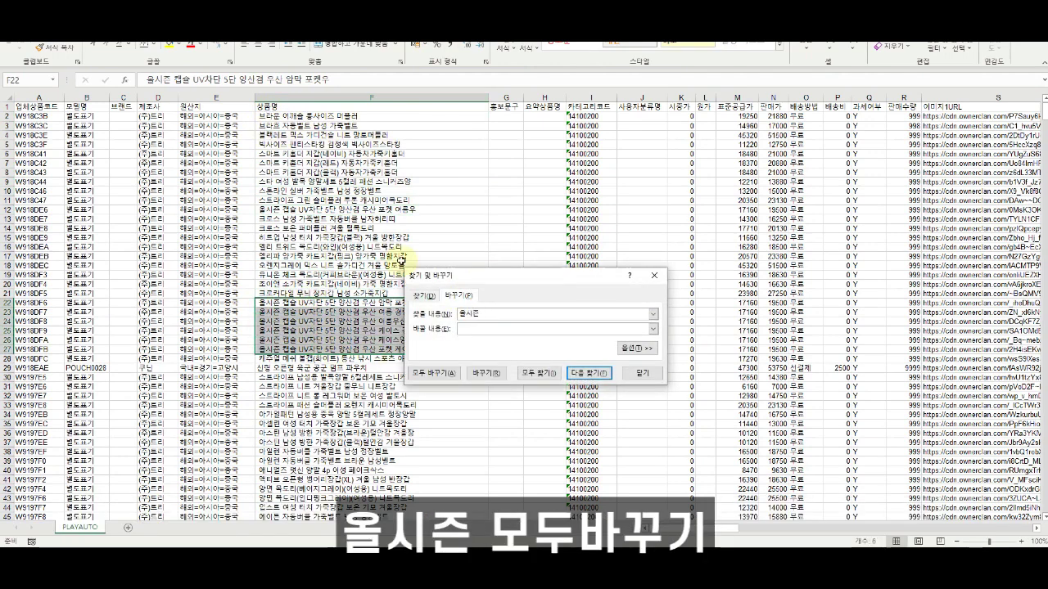
{"action": "left_click", "coordinate": [427, 371]}
{"action": "left_click", "coordinate": [524, 302]}
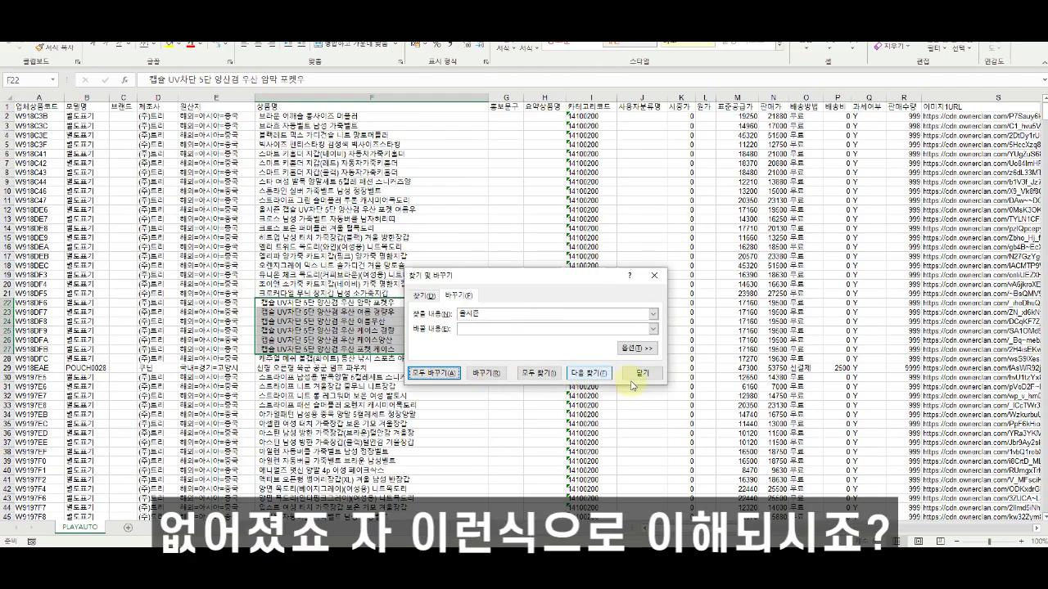
{"action": "left_click", "coordinate": [641, 373]}
{"action": "left_click", "coordinate": [427, 422]}
{"action": "scroll", "coordinate": [370, 387], "scroll_direction": "down", "scroll_amount": 20}
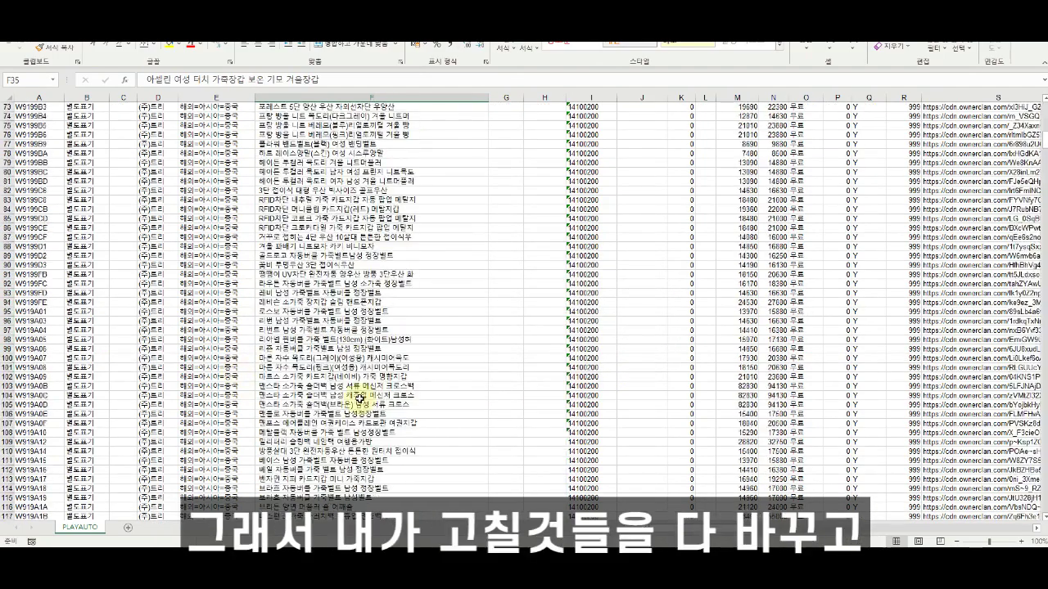
{"action": "scroll", "coordinate": [370, 387], "scroll_direction": "up", "scroll_amount": 20}
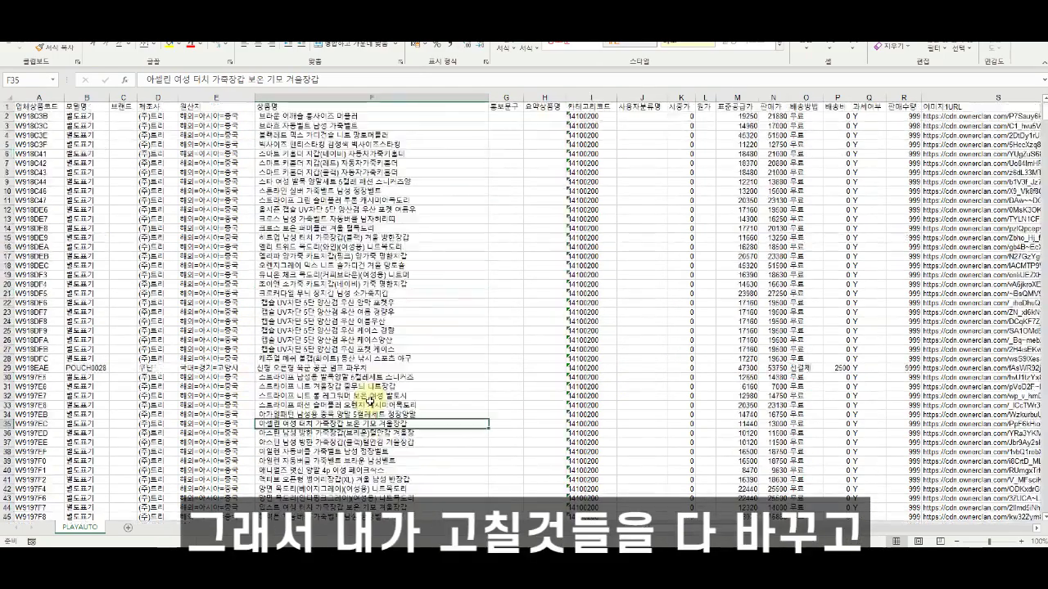
Switch to the form with the 상품기본 sheet and examine the codes at the ends of its product names
{"action": "key", "text": "alt+Tab"}
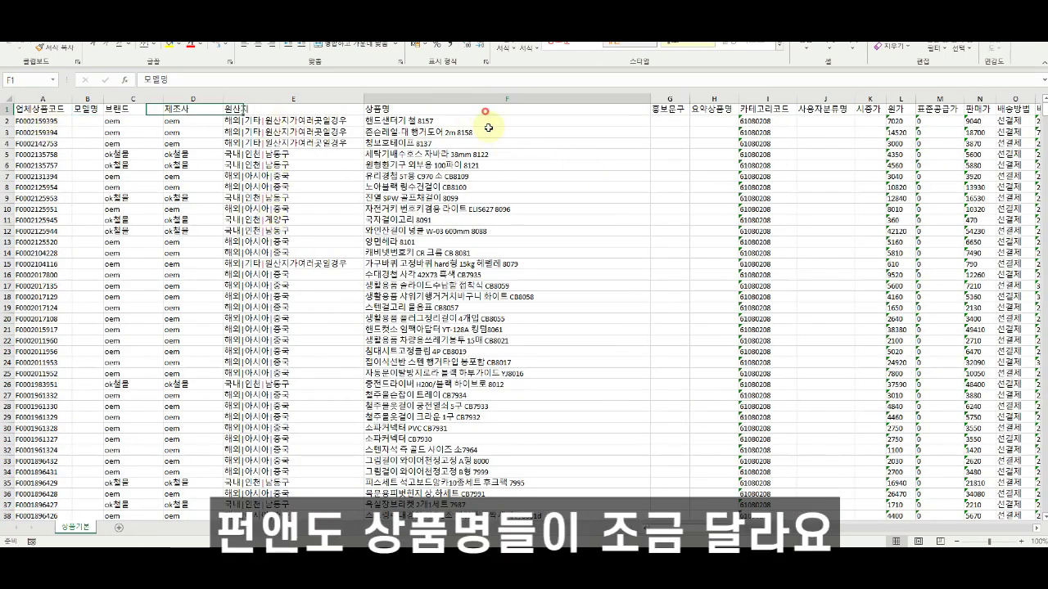
{"action": "left_click", "coordinate": [488, 285]}
{"action": "key", "text": "ctrl+alt+d"}
{"action": "mouse_move", "coordinate": [415, 107]}
{"action": "left_mouse_down"}
{"action": "mouse_move", "coordinate": [439, 122]}
{"action": "mouse_move", "coordinate": [435, 148]}
{"action": "mouse_move", "coordinate": [494, 159]}
{"action": "mouse_move", "coordinate": [473, 182]}
{"action": "left_mouse_up"}
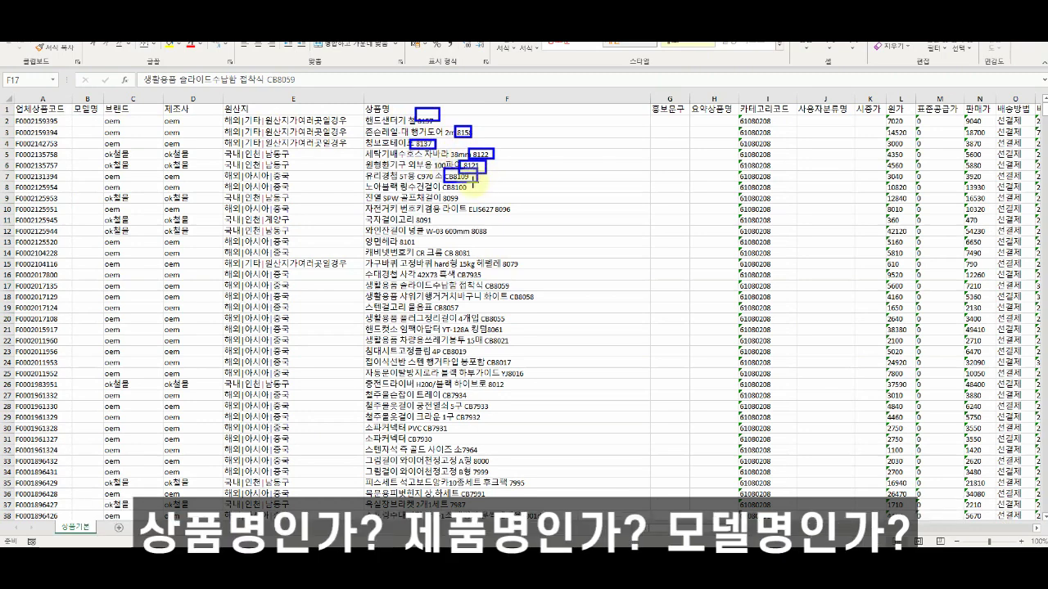
{"action": "key", "text": "Escape"}
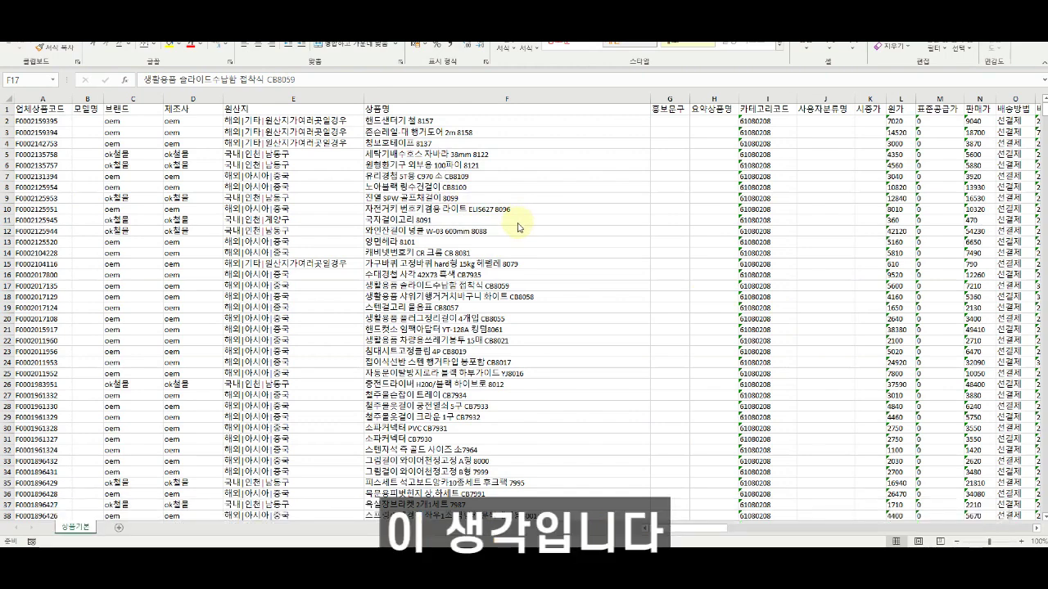
Delete the trailing codes CB8058 and CB7935 from the product names in F18 and F16
{"action": "left_click", "coordinate": [378, 295]}
{"action": "double_click", "coordinate": [532, 299]}
{"action": "left_click_drag", "start_coordinate": [533, 296], "coordinate": [509, 301]}
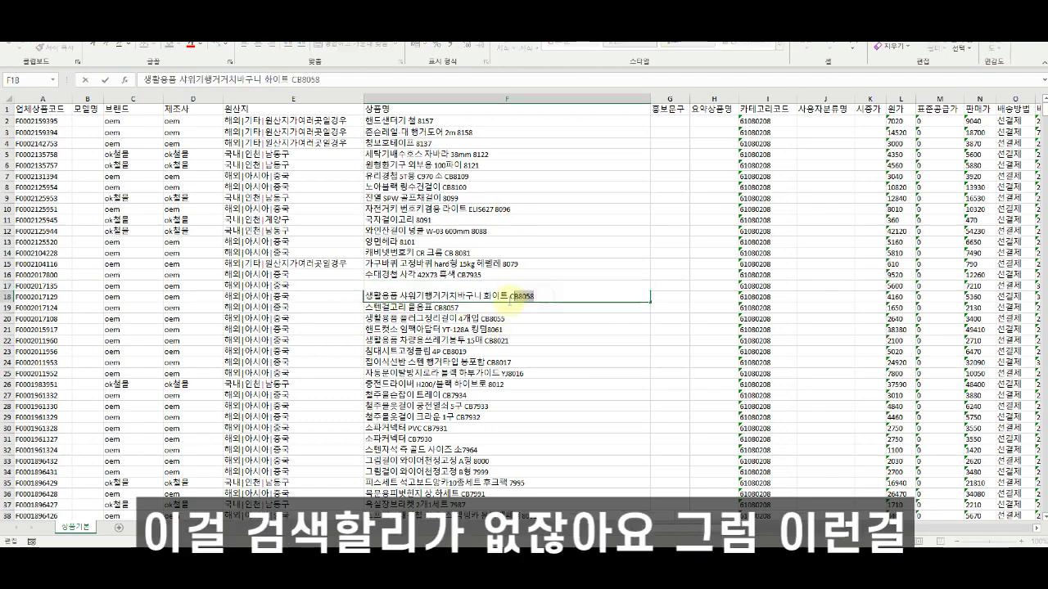
{"action": "key", "text": "BackSpace"}
{"action": "left_click", "coordinate": [490, 275]}
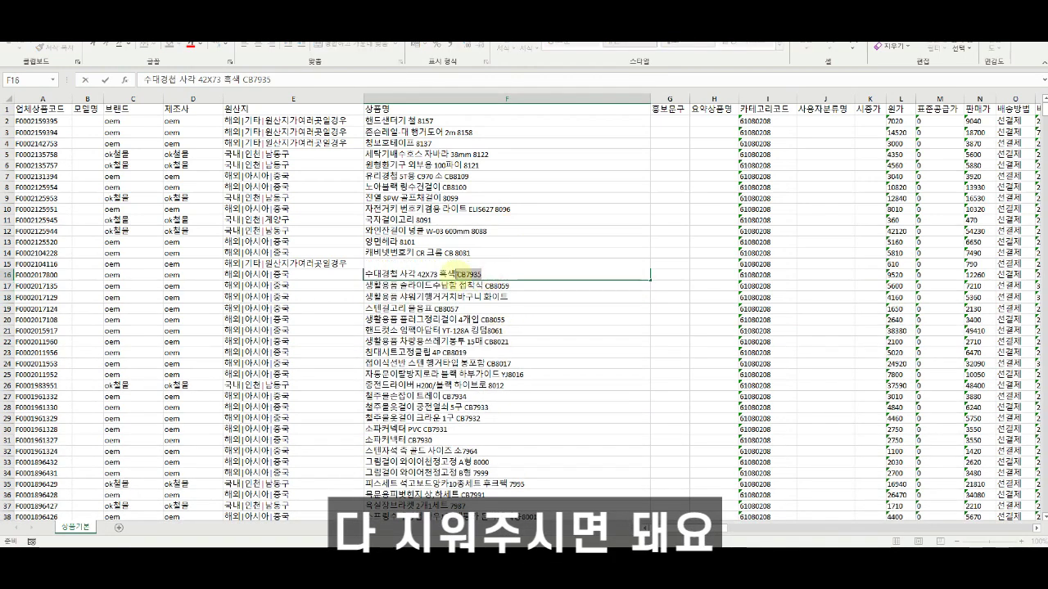
{"action": "left_click", "coordinate": [496, 231]}
Delete the trailing code 8157 from the first product name in cell F2 of the 상품기본 sheet
{"action": "key", "text": "ctrl+Down"}
{"action": "left_click", "coordinate": [524, 232]}
{"action": "left_click_drag", "start_coordinate": [1044, 501], "coordinate": [1041, 109]}
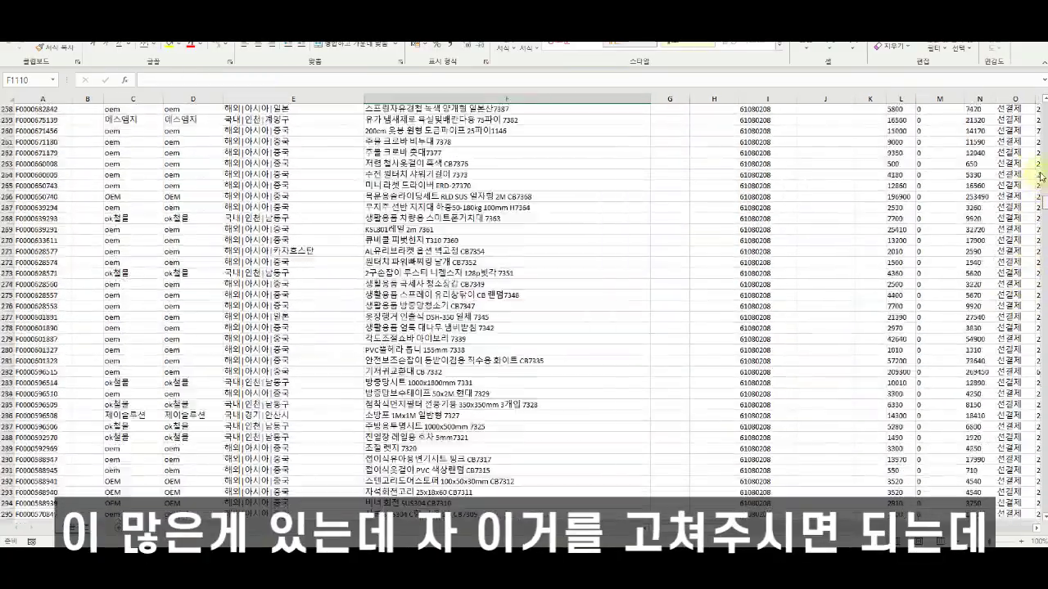
{"action": "left_click", "coordinate": [444, 121]}
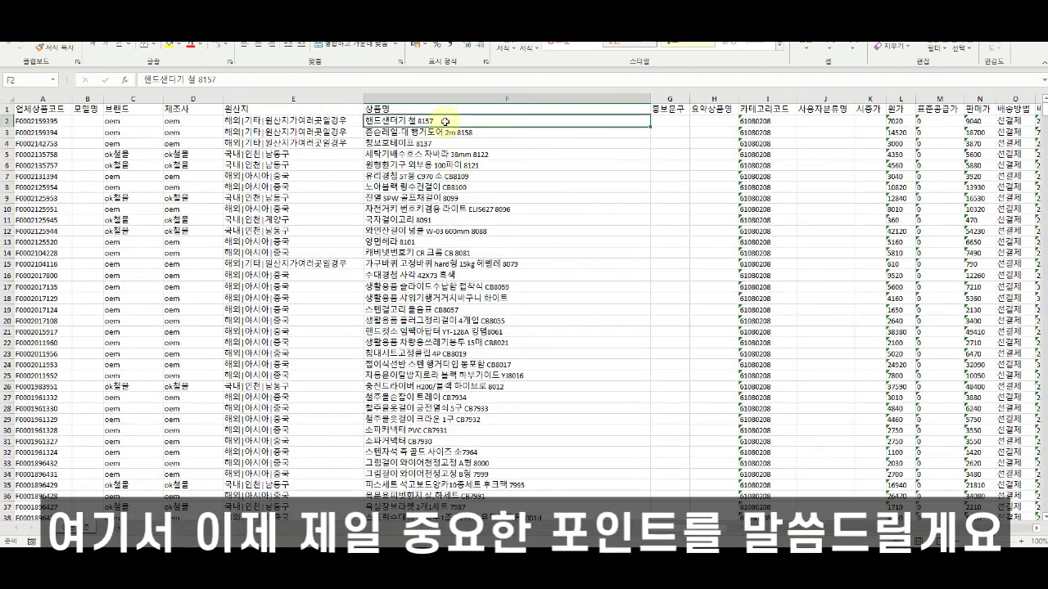
{"action": "double_click", "coordinate": [444, 121]}
{"action": "key", "text": "BackSpace"}
{"action": "key", "text": "BackSpace"}
{"action": "key", "text": "BackSpace"}
{"action": "key", "text": "BackSpace"}
{"action": "key", "text": "BackSpace"}
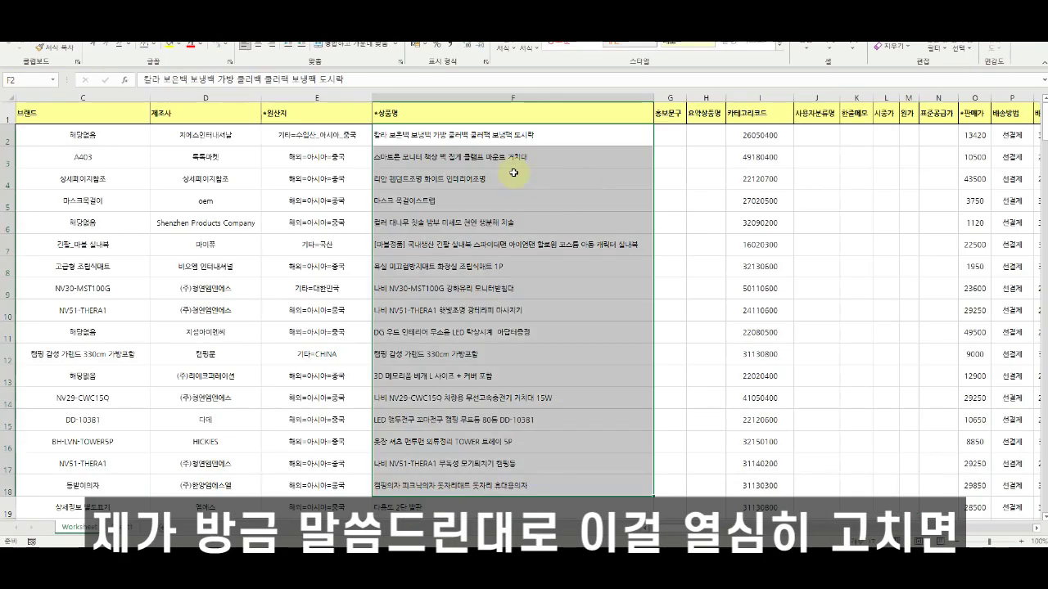
{"action": "left_click", "coordinate": [484, 137]}
{"action": "left_click", "coordinate": [348, 139]}
{"action": "left_click", "coordinate": [455, 150]}
{"action": "left_click", "coordinate": [459, 143]}
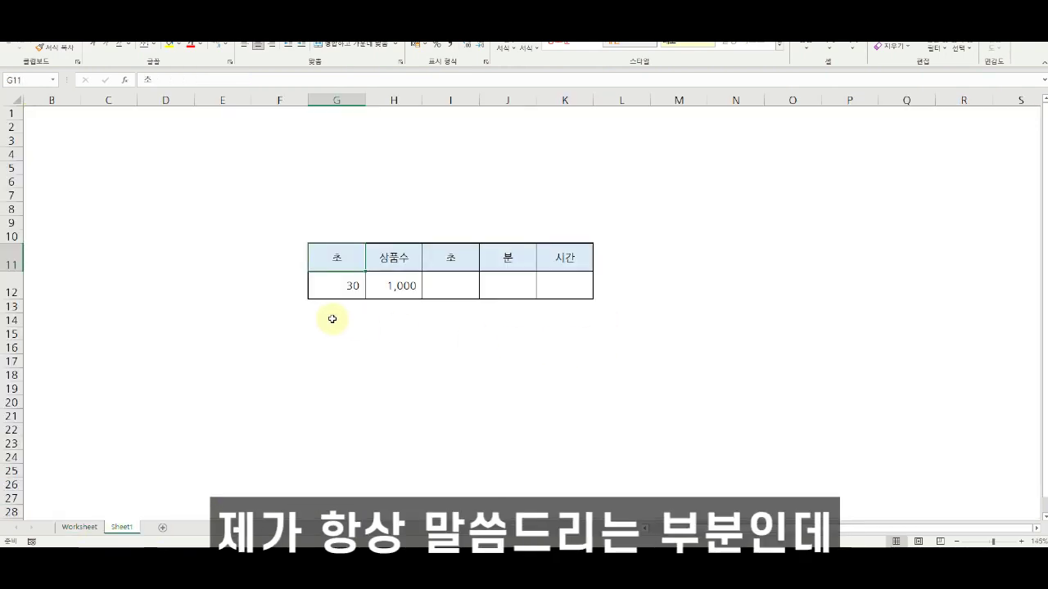
In the Sheet1 time table, calculate the total seconds in I12 with the formula =G12*H12
{"action": "left_click", "coordinate": [332, 321]}
{"action": "left_click", "coordinate": [334, 261]}
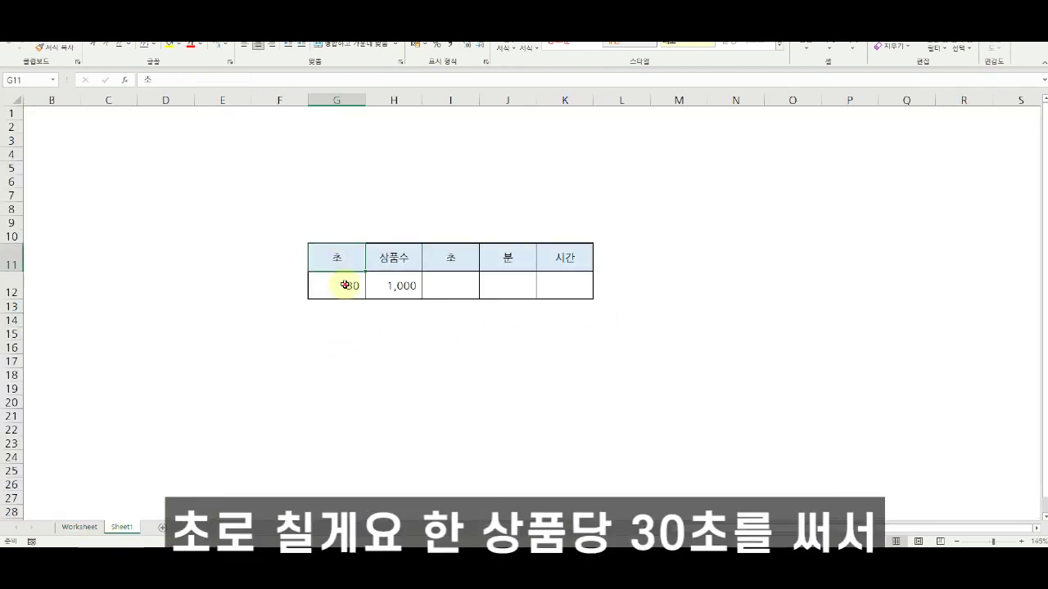
{"action": "left_click", "coordinate": [344, 284]}
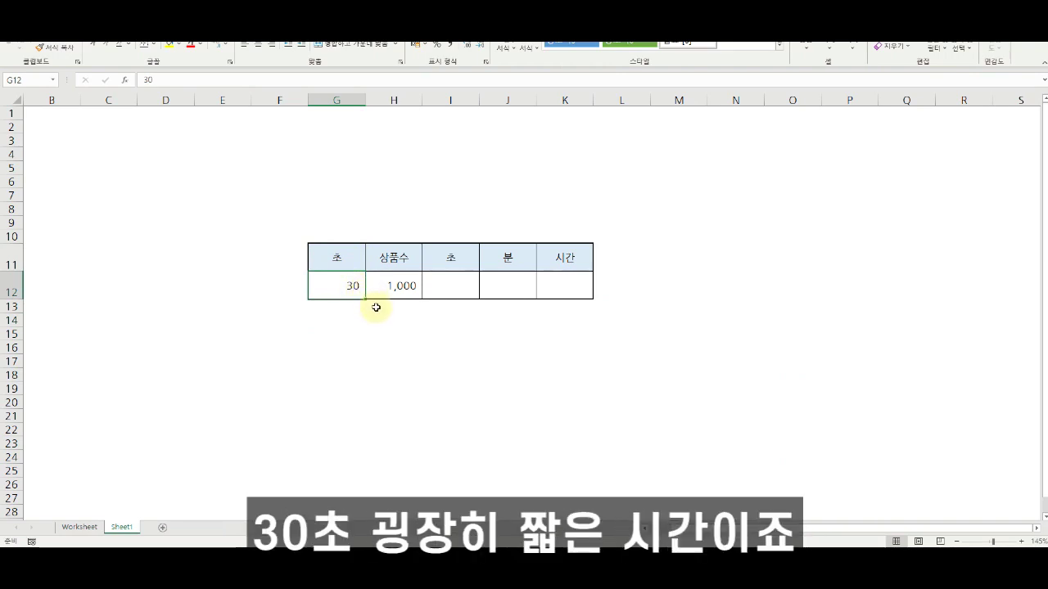
{"action": "left_click", "coordinate": [398, 266]}
{"action": "left_click", "coordinate": [404, 281]}
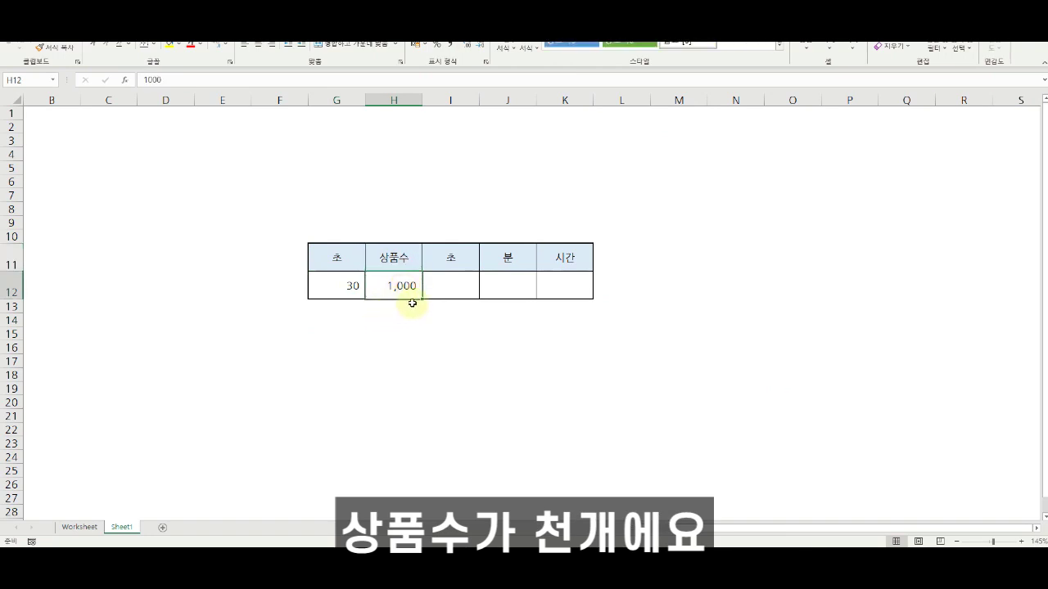
{"action": "left_click", "coordinate": [449, 287]}
{"action": "type", "text": "="}
{"action": "key", "text": "Left"}
{"action": "key", "text": "Left"}
{"action": "type", "text": "*"}
{"action": "key", "text": "Left"}
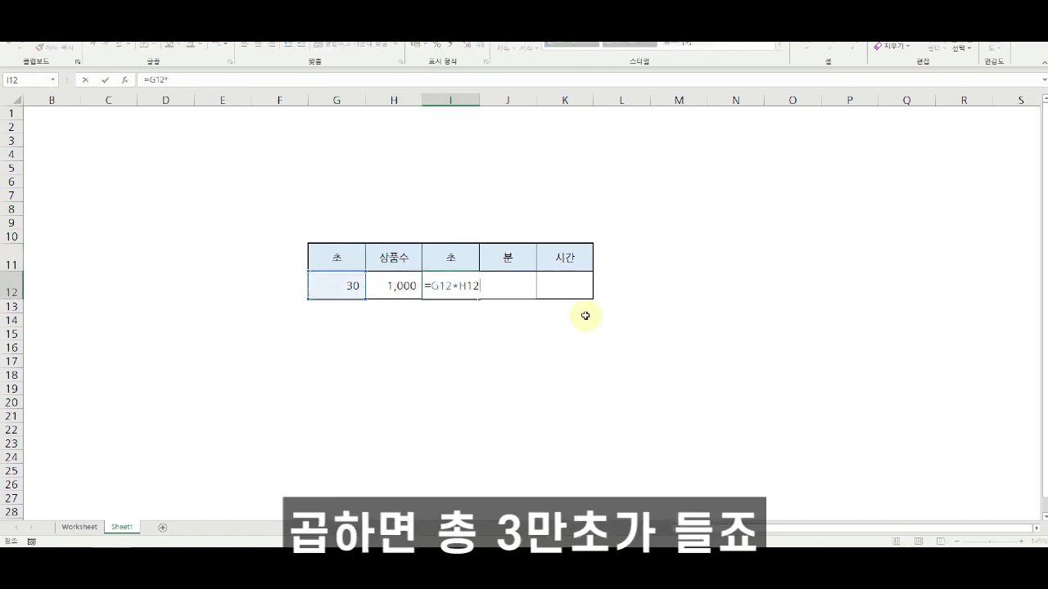
{"action": "key", "text": "Return"}
Convert the total seconds to minutes in J12 with the formula =I12/60
{"action": "key", "text": "Right"}
{"action": "key", "text": "Up"}
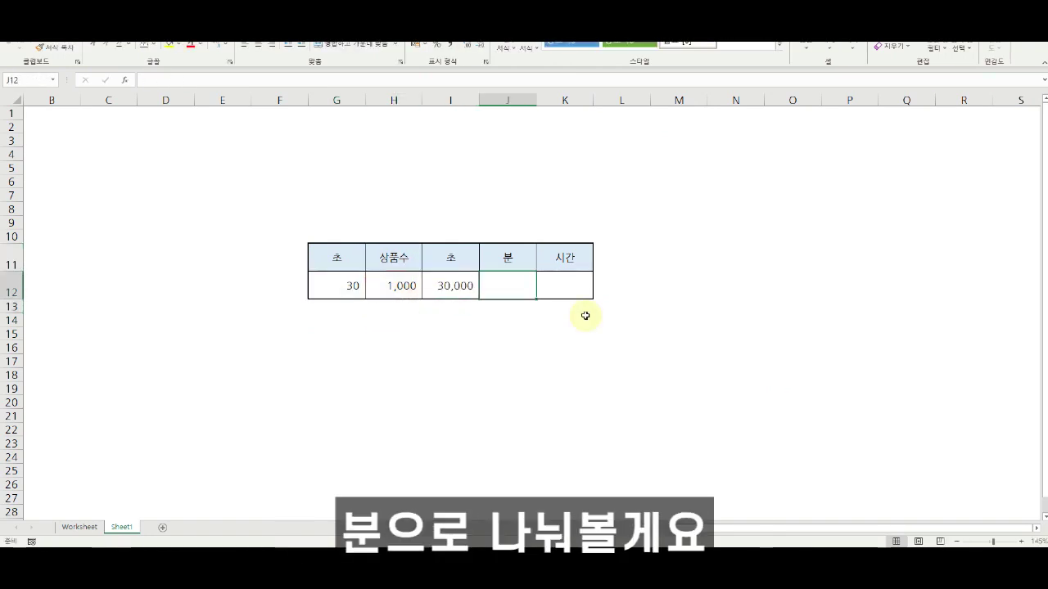
{"action": "type", "text": "="}
{"action": "key", "text": "Left"}
{"action": "type", "text": "/"}
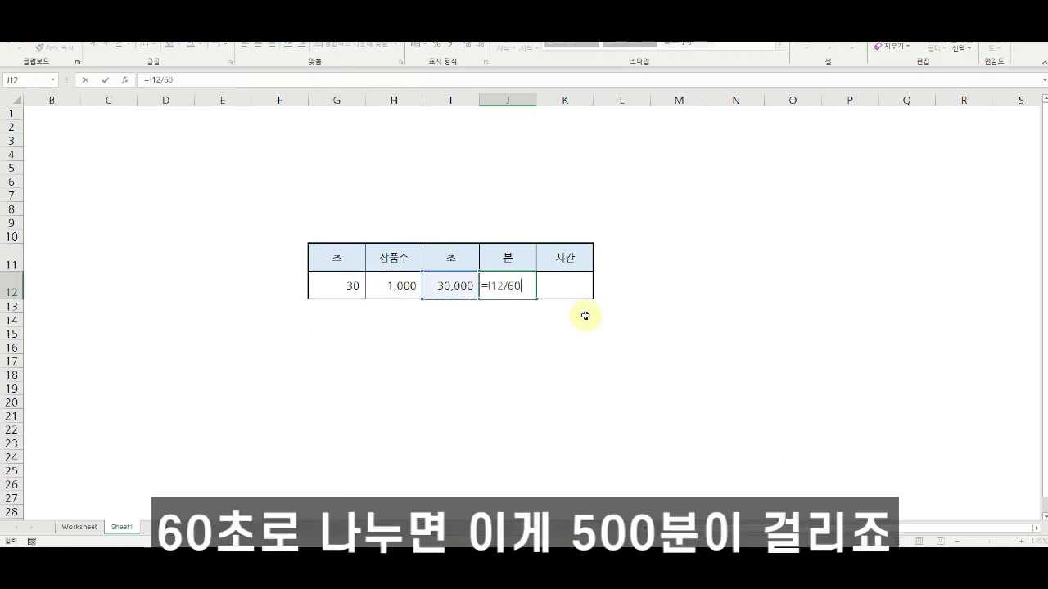
{"action": "key", "text": "Return"}
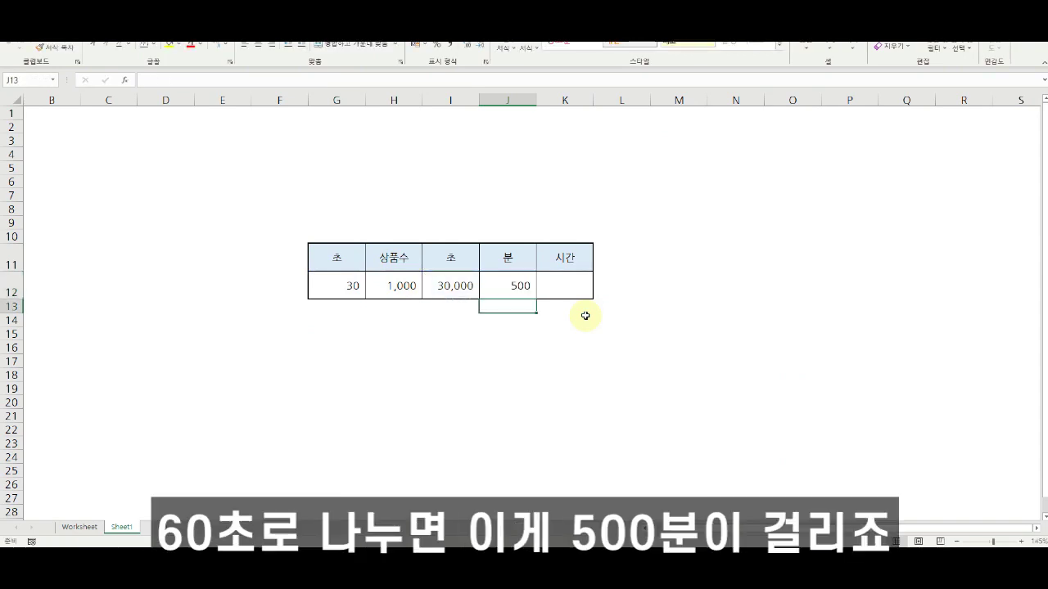
Convert the minutes to hours in K12 with the formula =J12/60
{"action": "key", "text": "Up"}
{"action": "key", "text": "Right"}
{"action": "key", "text": "Left"}
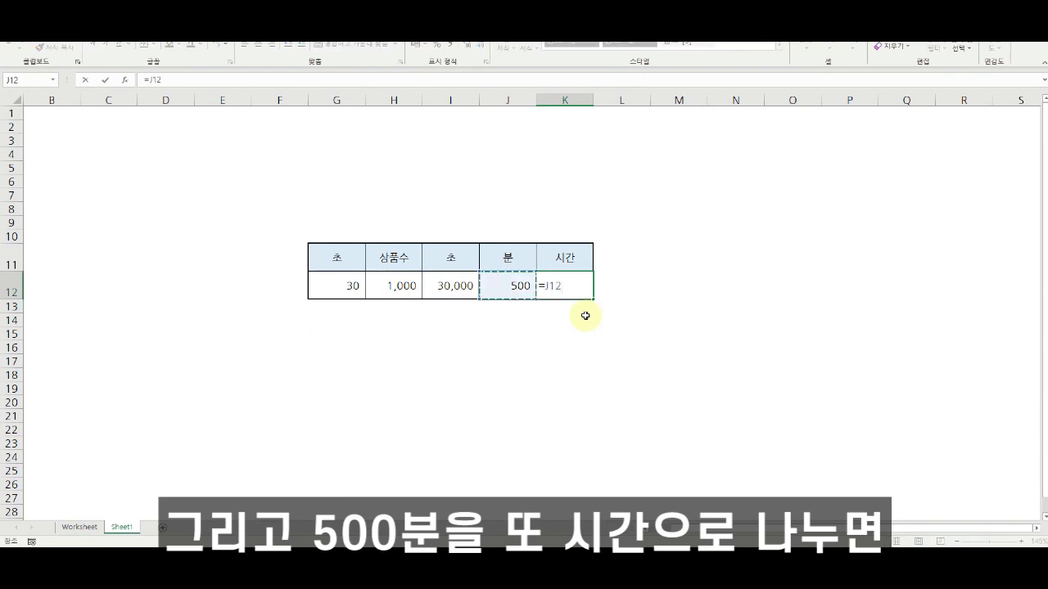
{"action": "type", "text": "/60"}
{"action": "key", "text": "Return"}
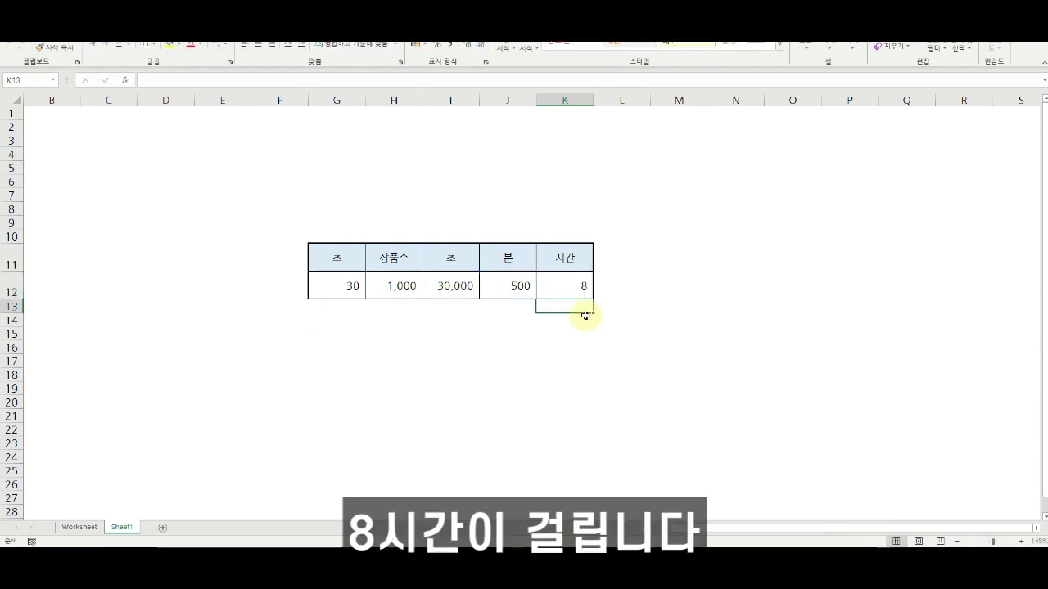
{"action": "key", "text": "Up"}
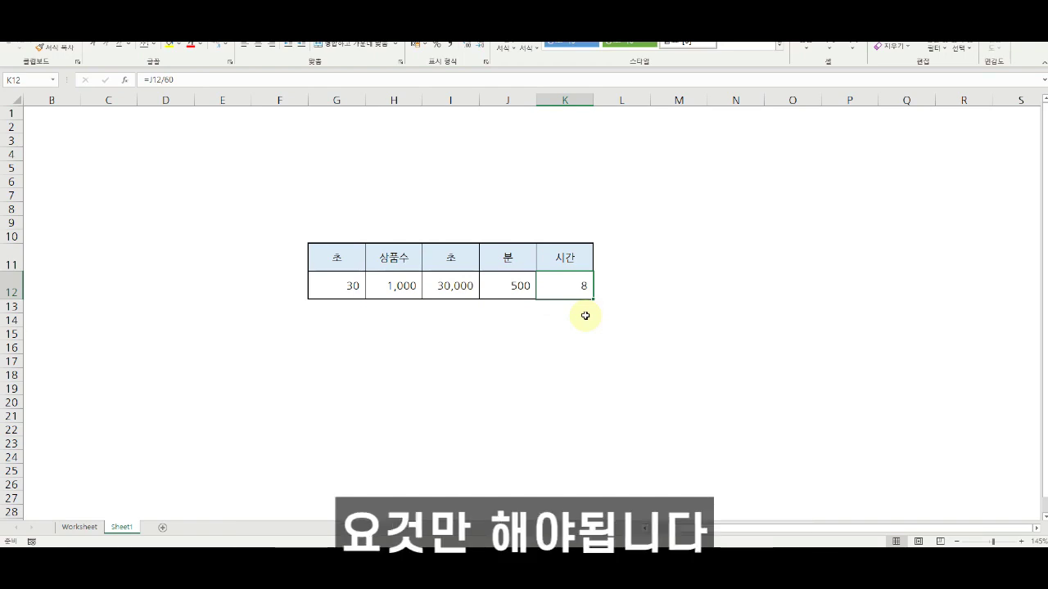
Look over the 상품명 column on the Worksheet sheet and return to the time table on Sheet1
{"action": "left_click", "coordinate": [81, 527]}
{"action": "left_click_drag", "start_coordinate": [503, 139], "coordinate": [496, 443]}
{"action": "scroll", "coordinate": [497, 443], "scroll_direction": "down", "scroll_amount": 2}
{"action": "scroll", "coordinate": [570, 367], "scroll_direction": "up", "scroll_amount": 5}
{"action": "left_click", "coordinate": [124, 528]}
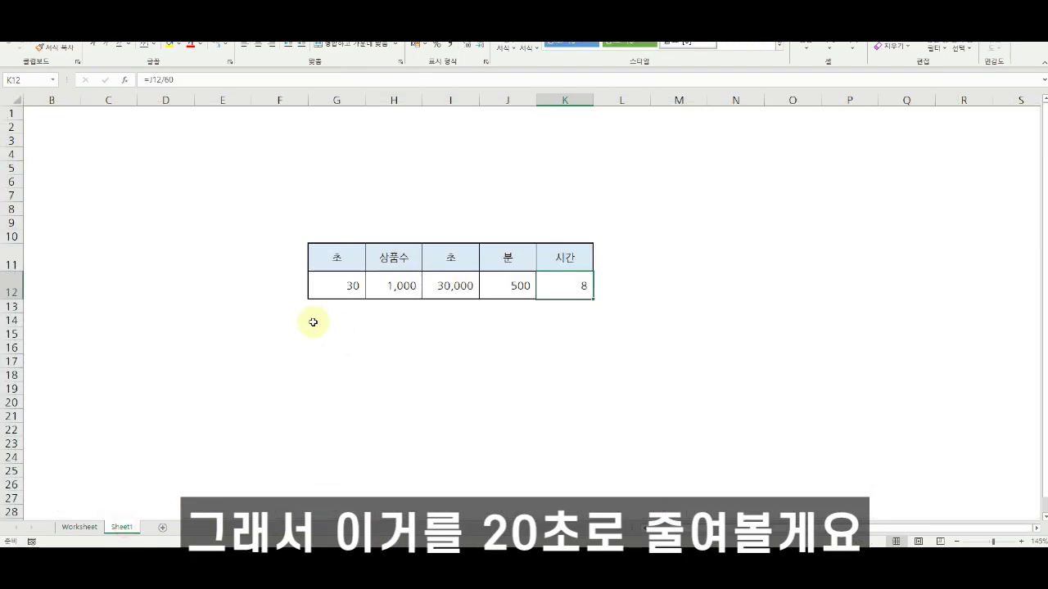
Try 20 seconds per product in cell G12 of the time table
{"action": "left_click", "coordinate": [343, 280]}
{"action": "type", "text": "20"}
{"action": "key", "text": "Return"}
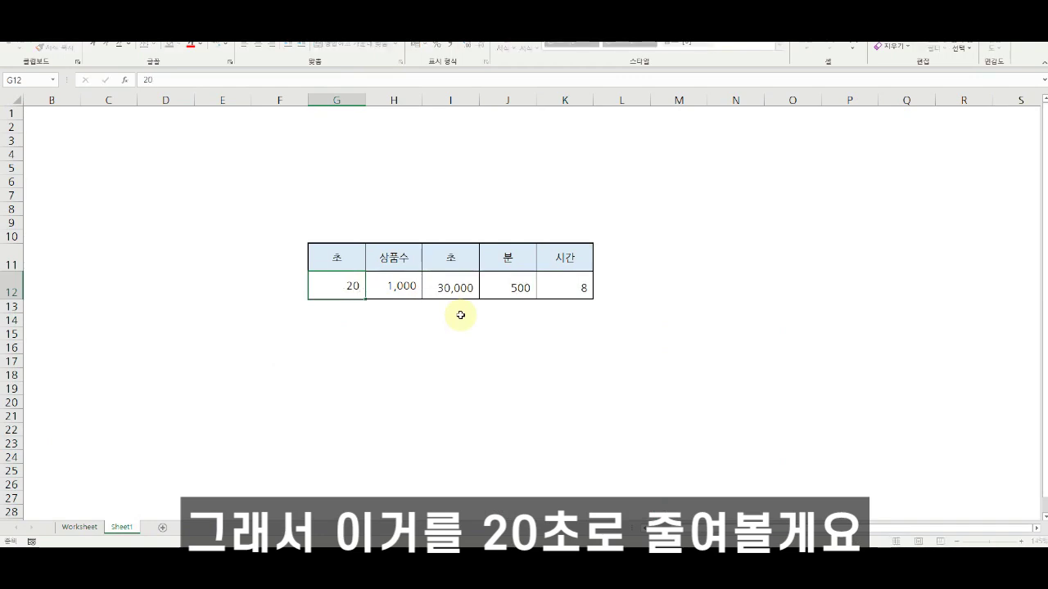
Try 10 seconds per product in G12 and check the calculated seconds, minutes and hours
{"action": "key", "text": "Up"}
{"action": "type", "text": "10"}
{"action": "key", "text": "Return"}
{"action": "key", "text": "Up"}
{"action": "key", "text": "Right"}
{"action": "key", "text": "Right"}
{"action": "key", "text": "Right"}
{"action": "key", "text": "Right"}
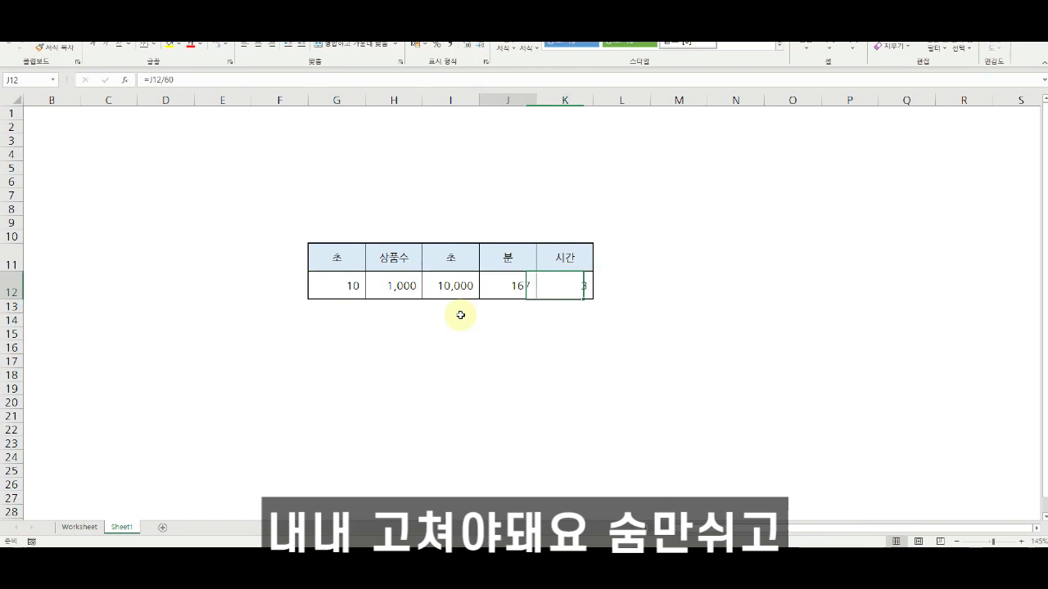
{"action": "key", "text": "Left"}
{"action": "key", "text": "Left"}
{"action": "key", "text": "Left"}
{"action": "key", "text": "Left"}
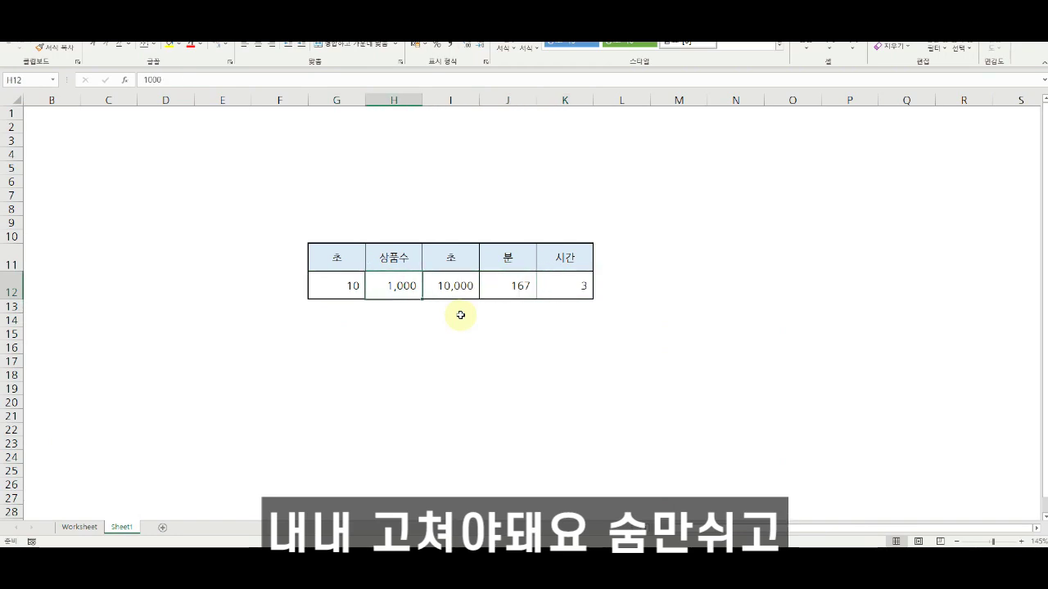
Try 30 seconds per product in G12, settle on 60, and check the calculated times
{"action": "type", "text": "30"}
{"action": "key", "text": "Return"}
{"action": "key", "text": "Up"}
{"action": "type", "text": "60"}
{"action": "key", "text": "Return"}
{"action": "key", "text": "Up"}
{"action": "key", "text": "Right"}
{"action": "key", "text": "Right"}
{"action": "key", "text": "Right"}
{"action": "key", "text": "Left"}
{"action": "key", "text": "Left"}
{"action": "key", "text": "Left"}
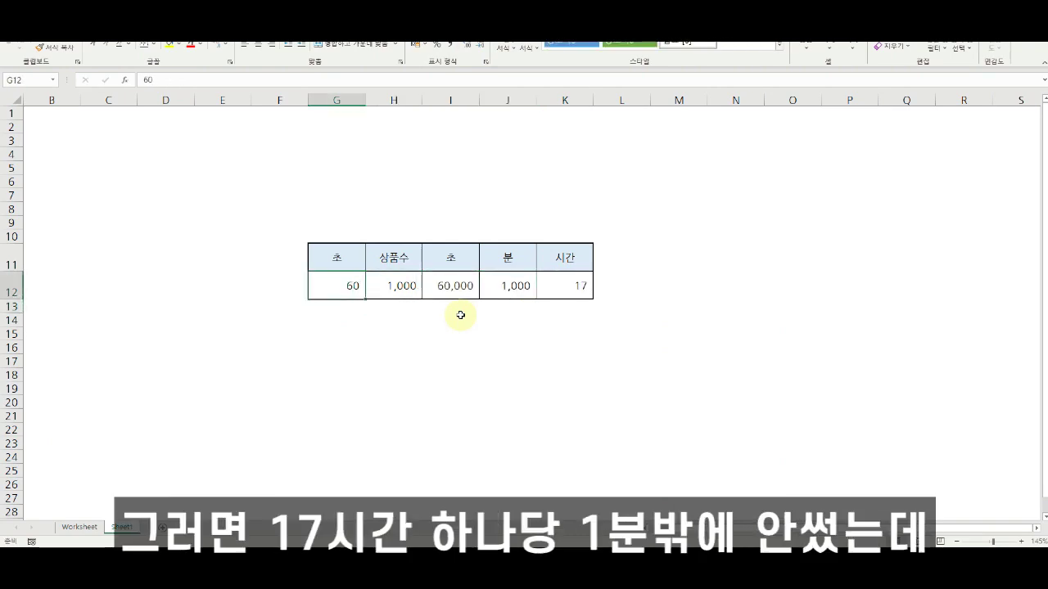
Set the number of products in H12 to 3000 and check the calculated hours
{"action": "key", "text": "Right"}
{"action": "type", "text": "3000"}
{"action": "key", "text": "Return"}
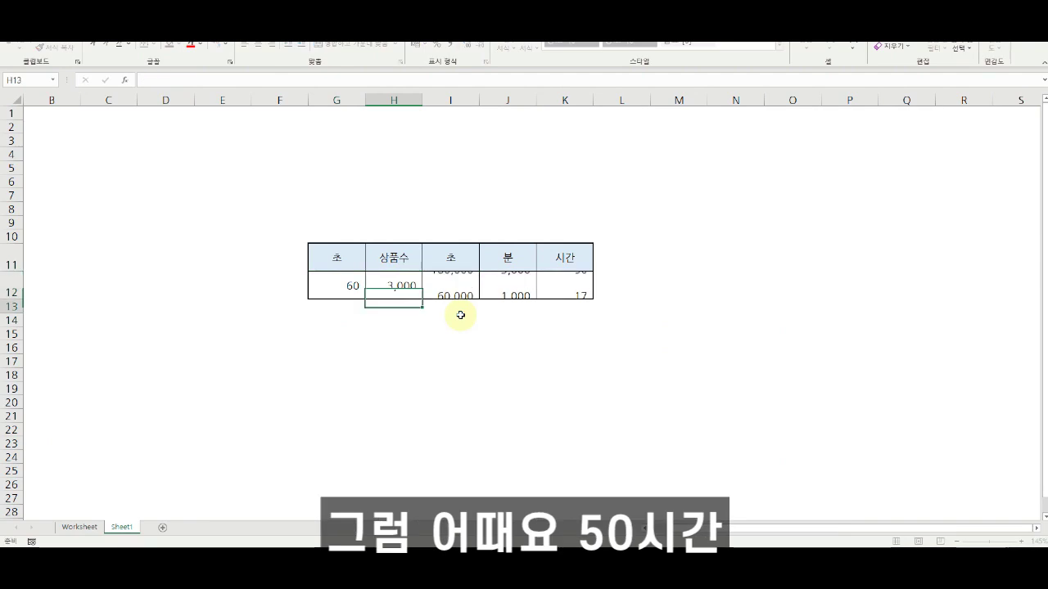
{"action": "key", "text": "Up"}
{"action": "key", "text": "Right"}
{"action": "key", "text": "Right"}
{"action": "key", "text": "Right"}
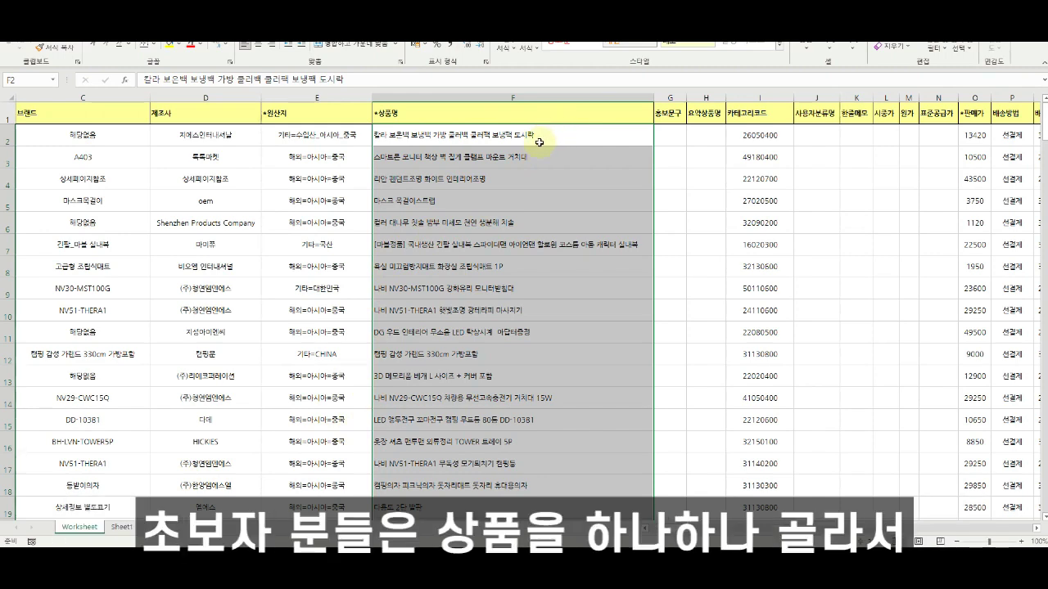
Highlight the product names in F9, F17 and F22 of the Worksheet sheet with a yellow fill
{"action": "left_click", "coordinate": [535, 141]}
{"action": "scroll", "coordinate": [533, 188], "scroll_direction": "down", "scroll_amount": 1}
{"action": "left_click", "coordinate": [532, 217]}
{"action": "left_click", "coordinate": [521, 399], "text": "ctrl"}
{"action": "left_click", "coordinate": [529, 501], "text": "ctrl"}
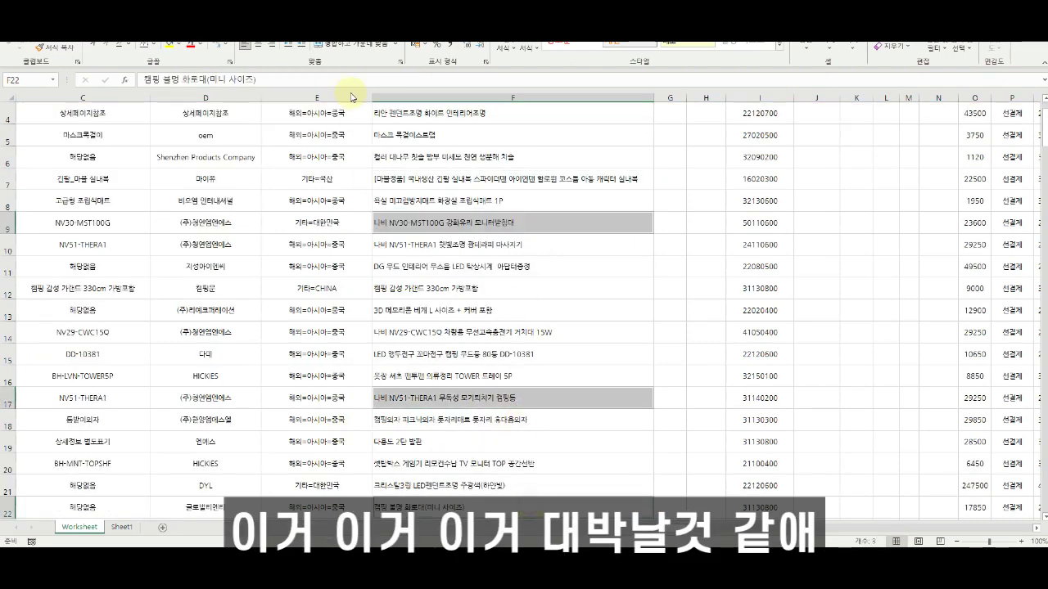
{"action": "left_click", "coordinate": [169, 44]}
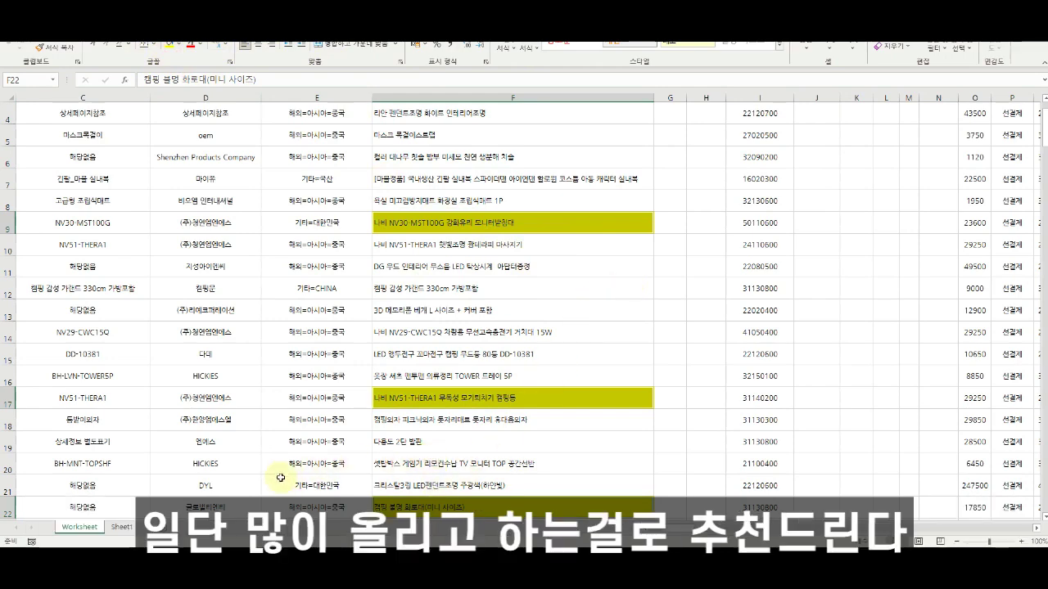
Set the seconds per product in G12 of Sheet1's time table to 30 and check the calculated hours in K12
{"action": "left_click", "coordinate": [120, 531]}
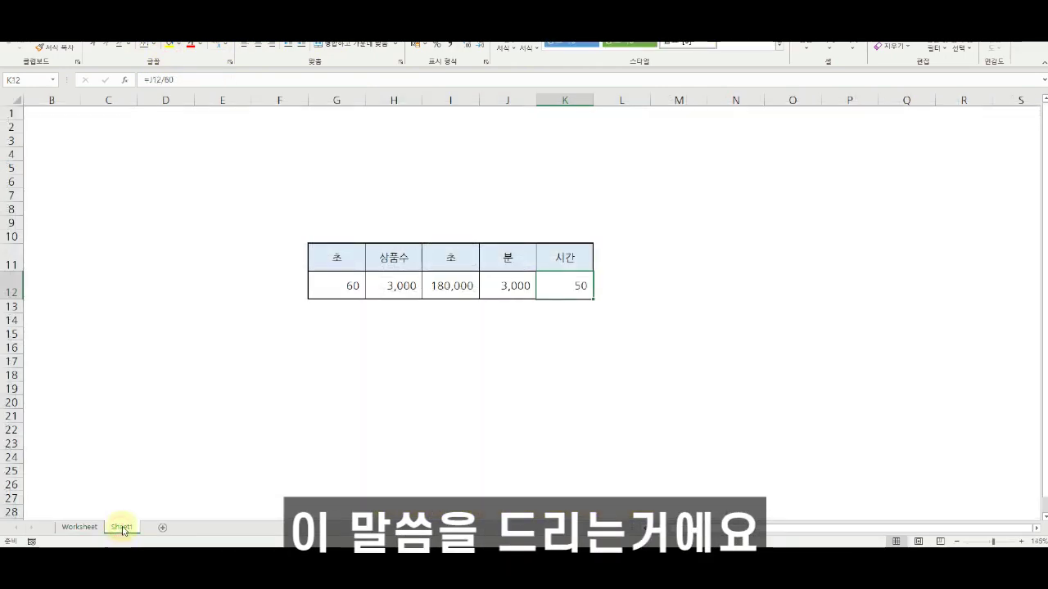
{"action": "key", "text": "ctrl+a"}
{"action": "left_click", "coordinate": [324, 273]}
{"action": "type", "text": "30"}
{"action": "key", "text": "Return"}
{"action": "key", "text": "Up"}
{"action": "key", "text": "Right"}
{"action": "key", "text": "Right"}
{"action": "key", "text": "Right"}
{"action": "key", "text": "Right"}
{"action": "key", "text": "Right"}
{"action": "key", "text": "Left"}
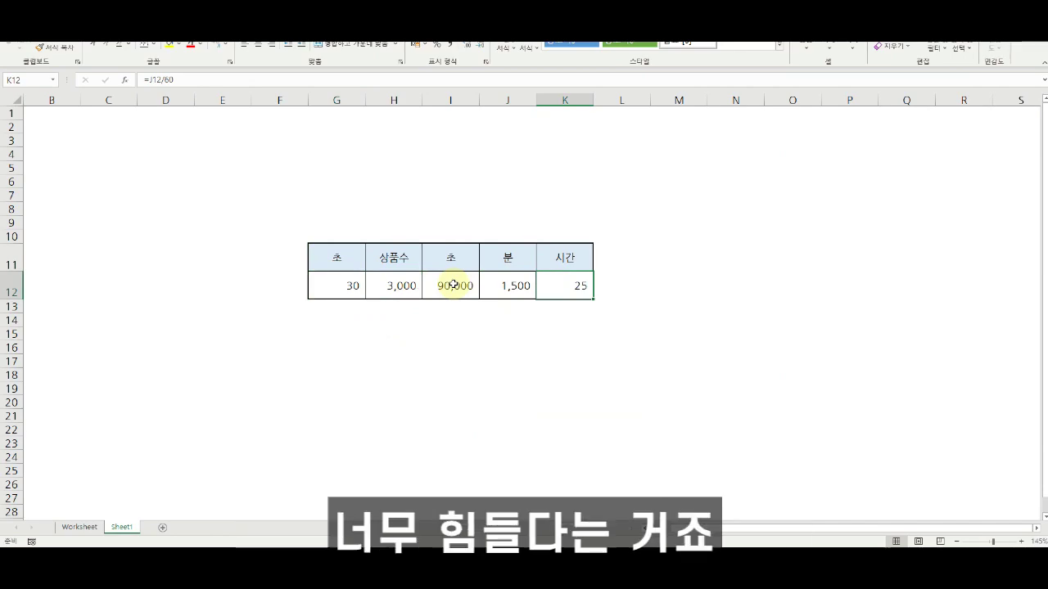
Review the product data and 상품명 column on Worksheet alongside the time table G11:K12 on Sheet1
{"action": "left_click", "coordinate": [78, 528]}
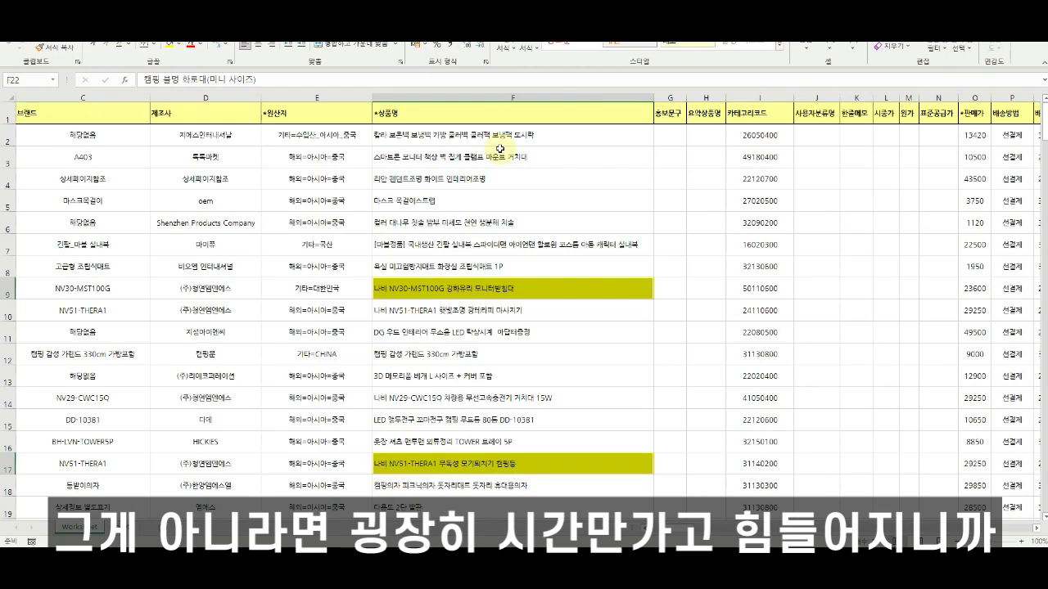
{"action": "left_click", "coordinate": [123, 528]}
{"action": "left_click_drag", "start_coordinate": [337, 257], "coordinate": [571, 291]}
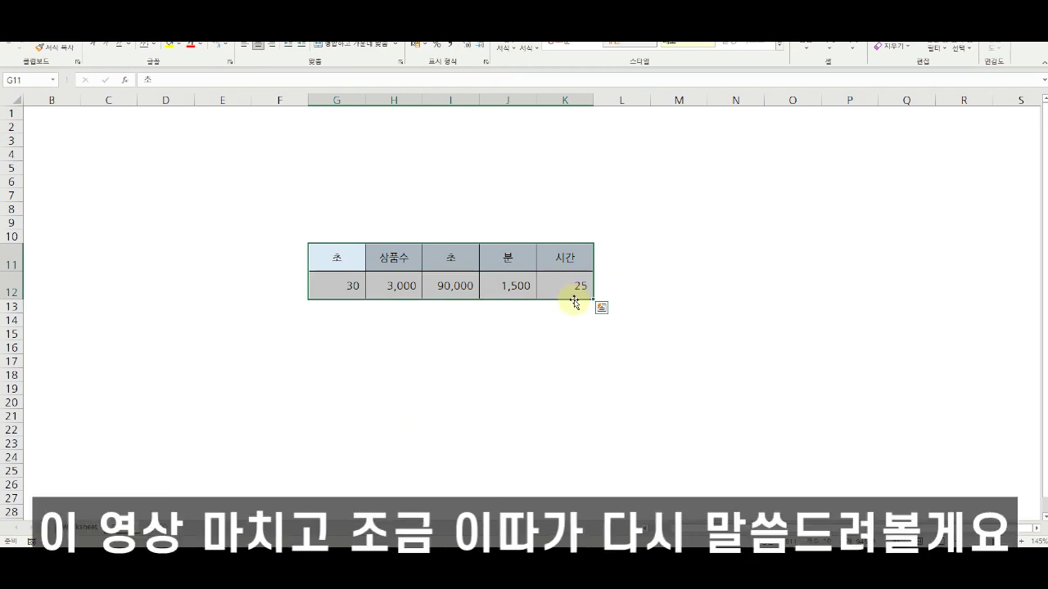
{"action": "left_click", "coordinate": [80, 527]}
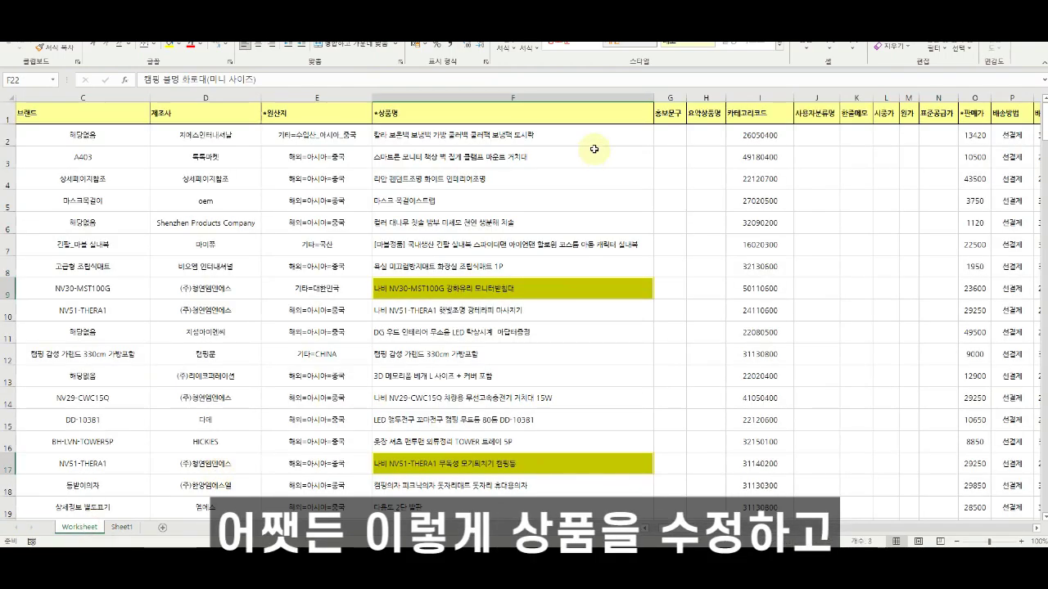
{"action": "left_click_drag", "start_coordinate": [603, 119], "coordinate": [557, 483]}
{"action": "left_click_drag", "start_coordinate": [126, 206], "coordinate": [1036, 255]}
{"action": "left_click", "coordinate": [764, 337]}
{"action": "left_click_drag", "start_coordinate": [731, 528], "coordinate": [667, 540]}
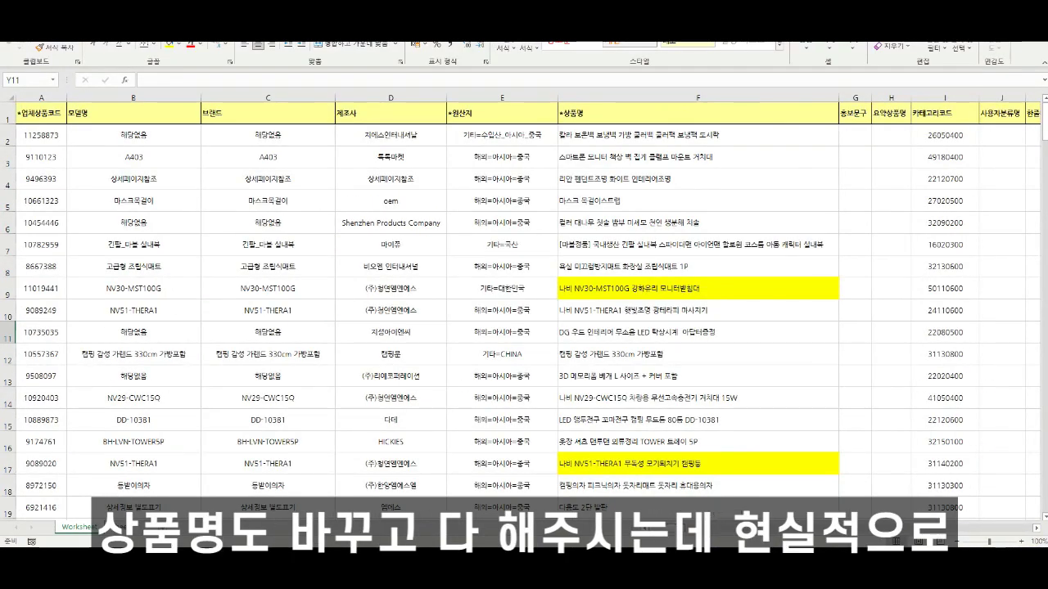
{"action": "left_click", "coordinate": [716, 94]}
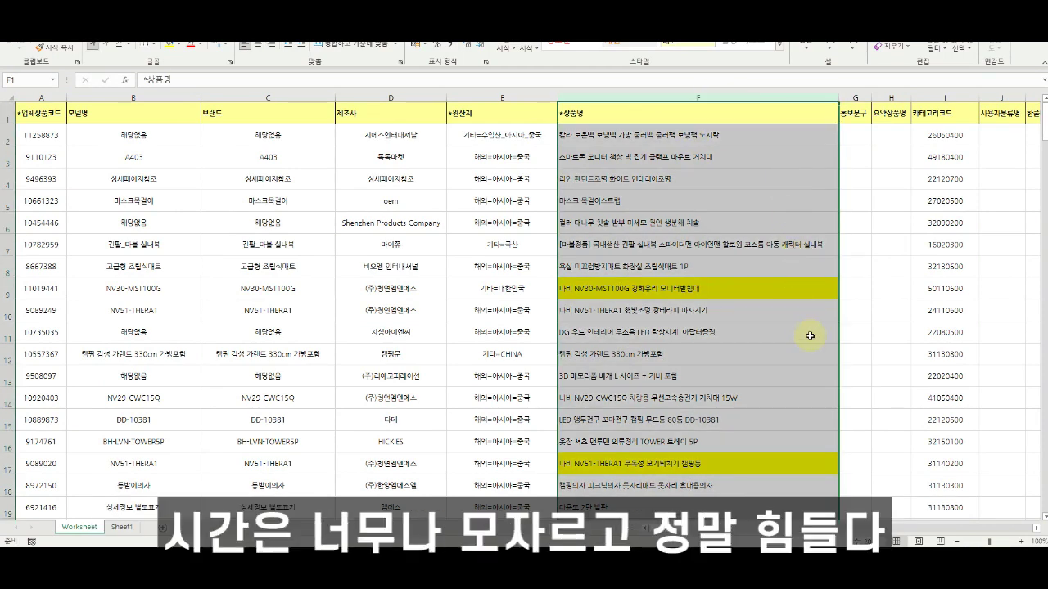
{"action": "left_click", "coordinate": [122, 527]}
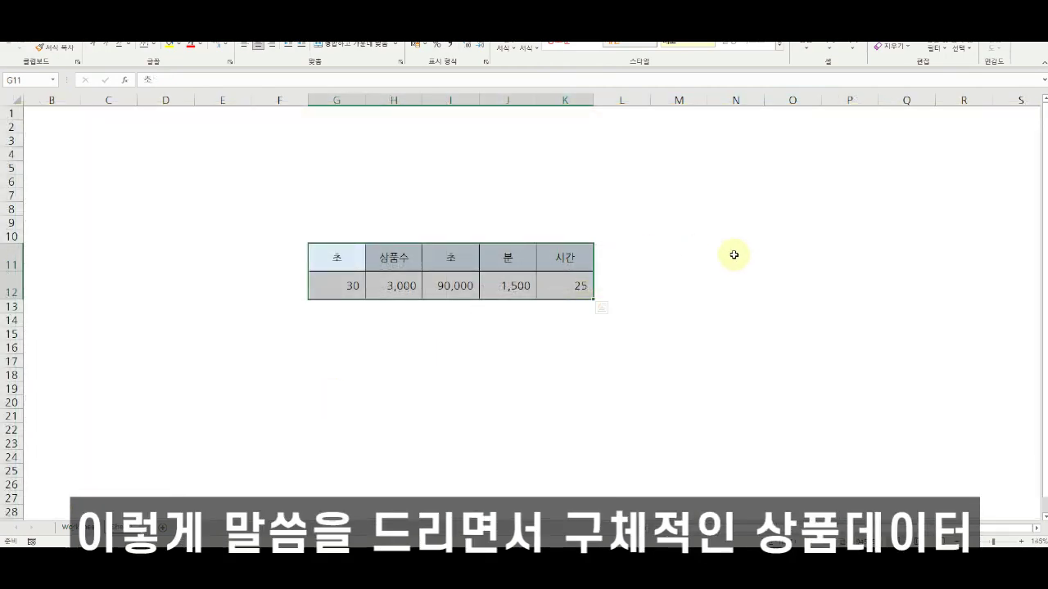